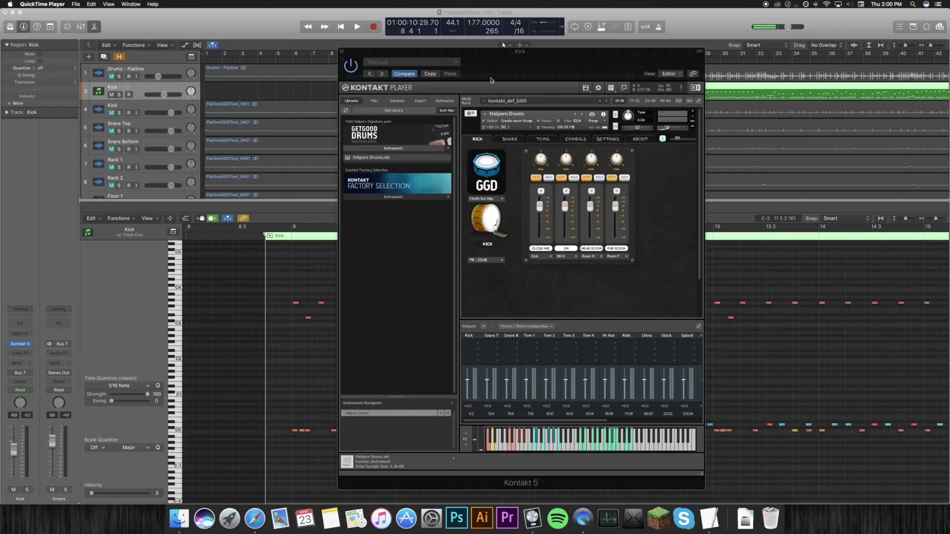
Step: Examine the drum tracks and the Kick region's MIDI notes behind the Kontakt window
drag(521, 68, 725, 70)
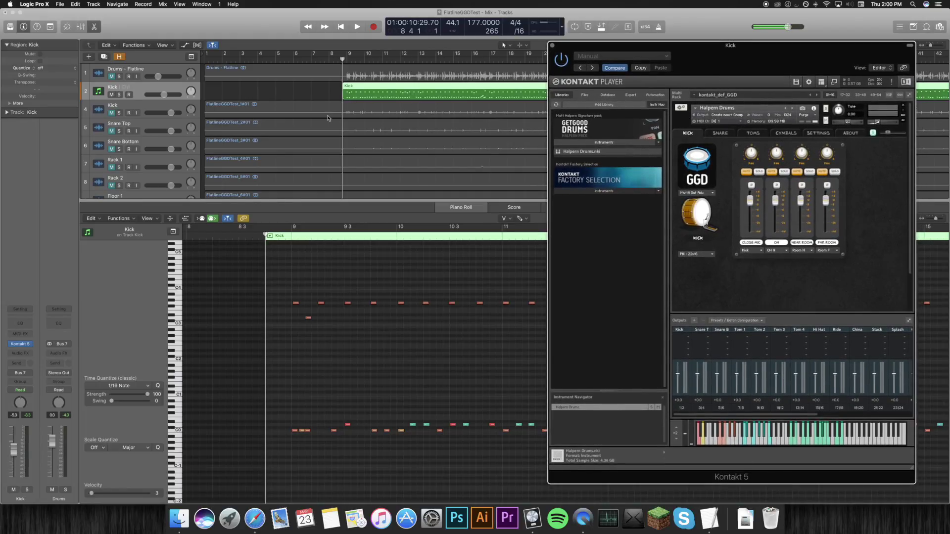
scroll(366, 140, down, 1)
scroll(309, 345, up, 3)
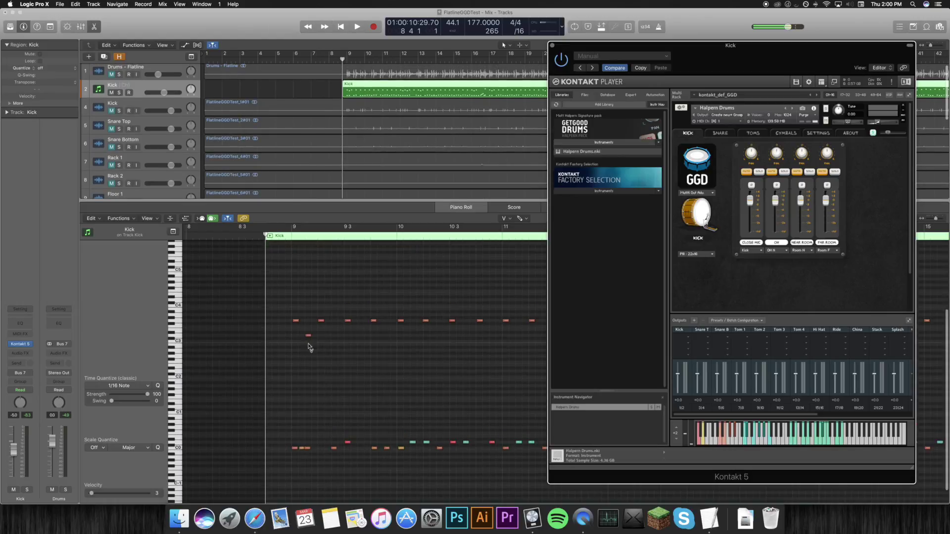
scroll(338, 144, up, 1)
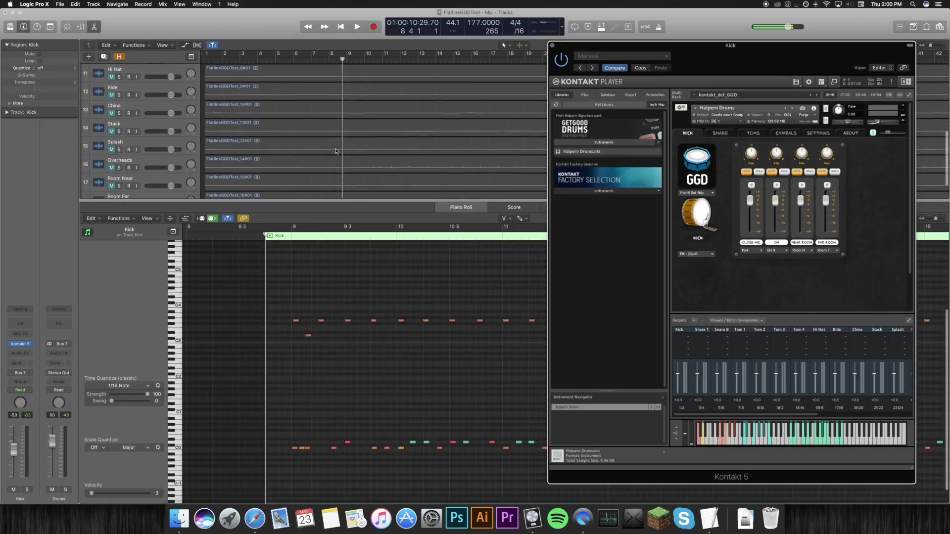
drag(736, 54, 547, 53)
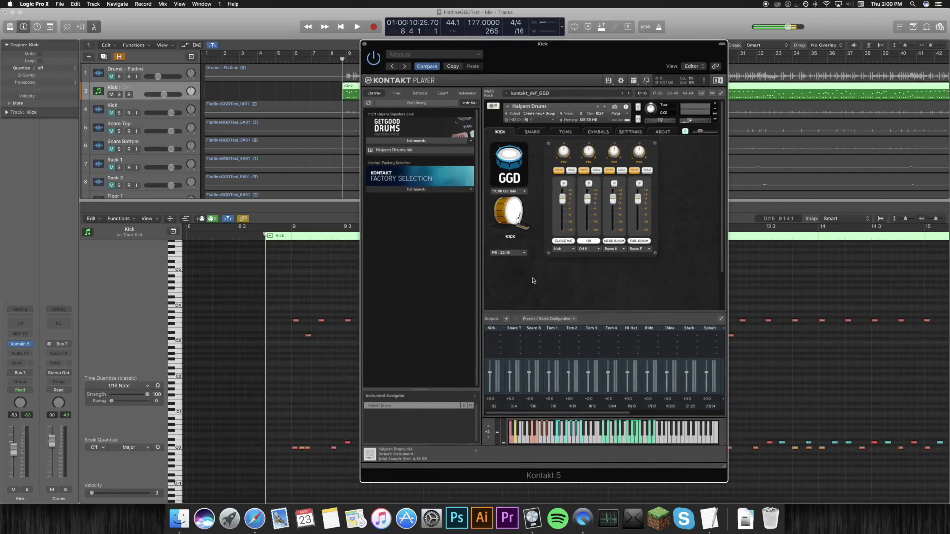
Step: Review the cymbal selections and mixer channels of the loaded Halpern Drums instrument
click(598, 132)
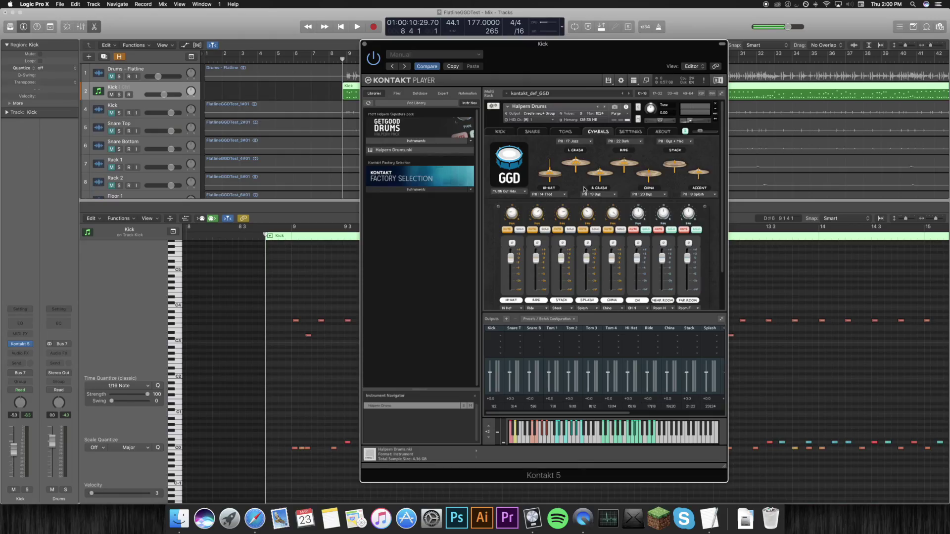
scroll(622, 209, down, 3)
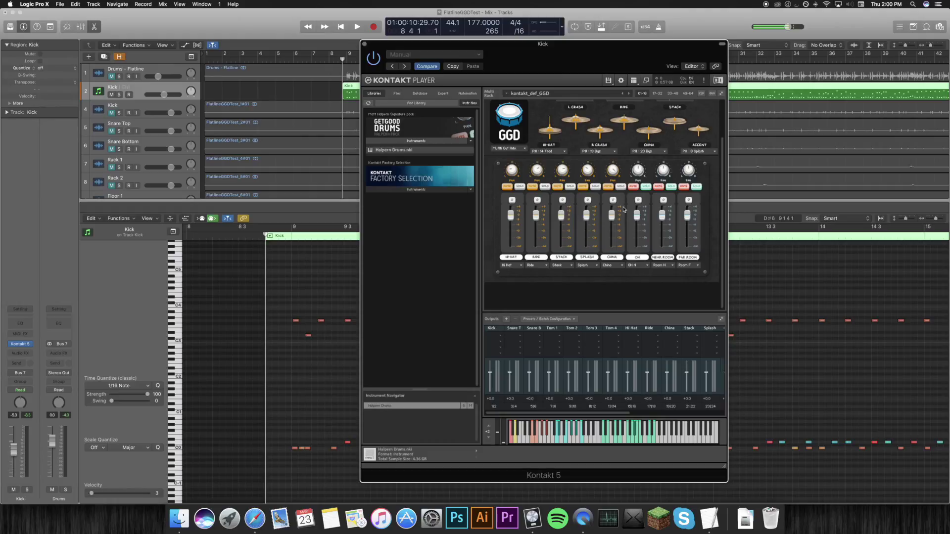
scroll(624, 209, up, 3)
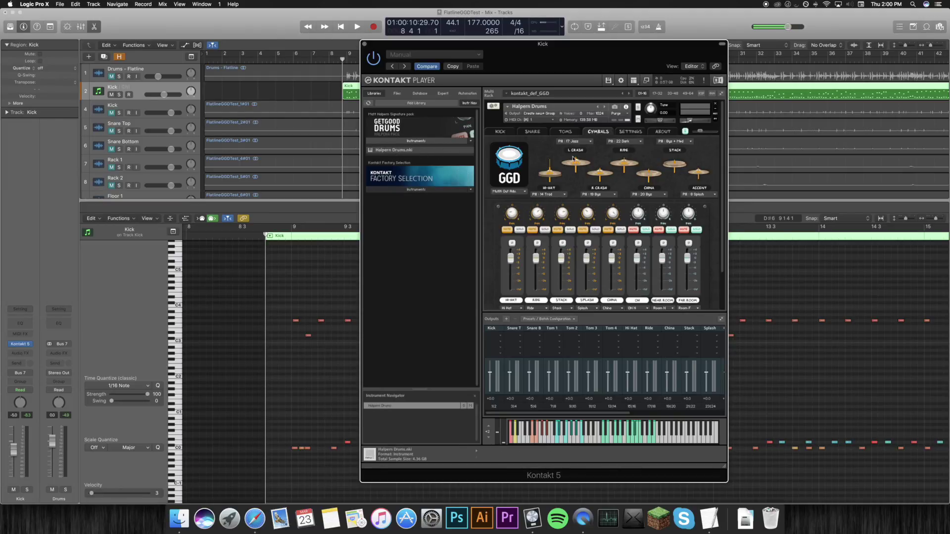
scroll(601, 197, down, 3)
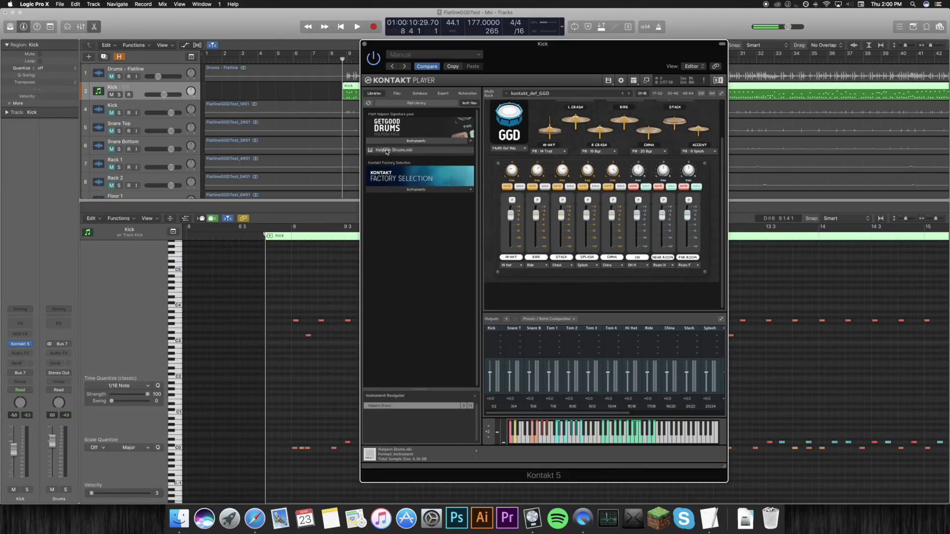
Step: Add a second Halpern Drums instrument to the multi rack and set its MIDI channel to omni
drag(387, 151, 590, 237)
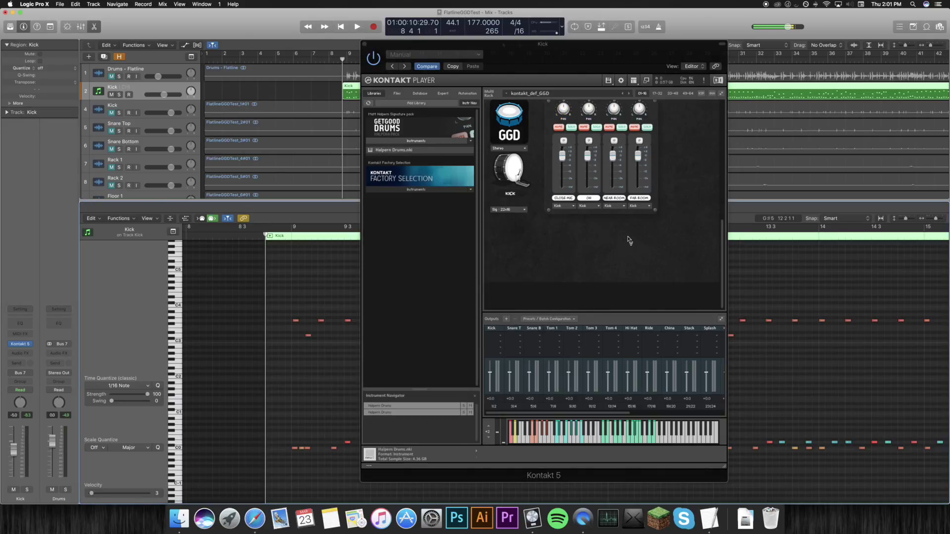
scroll(532, 276, down, 1)
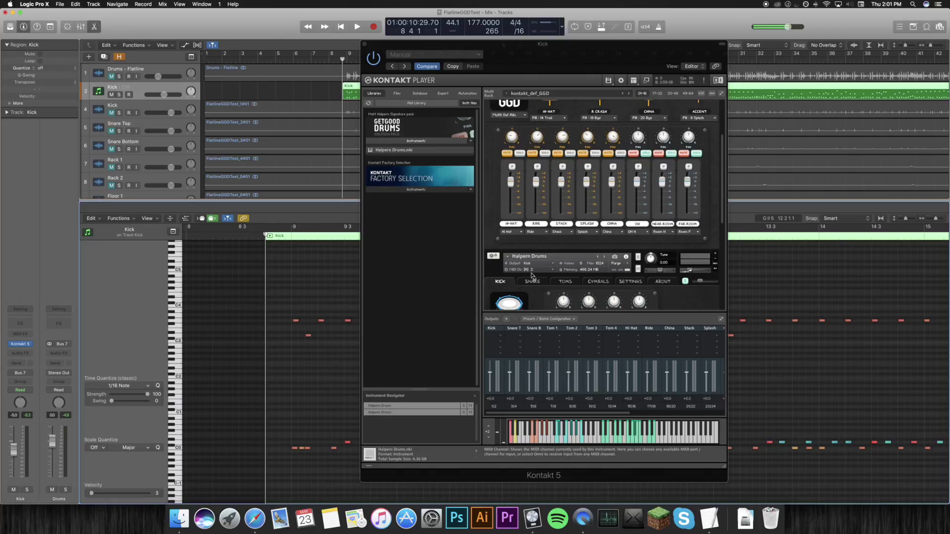
click(526, 270)
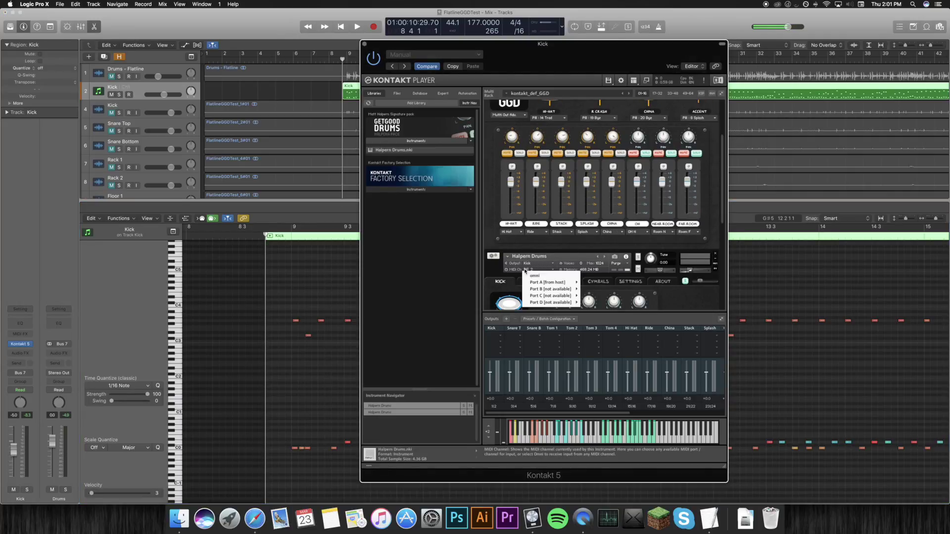
click(538, 277)
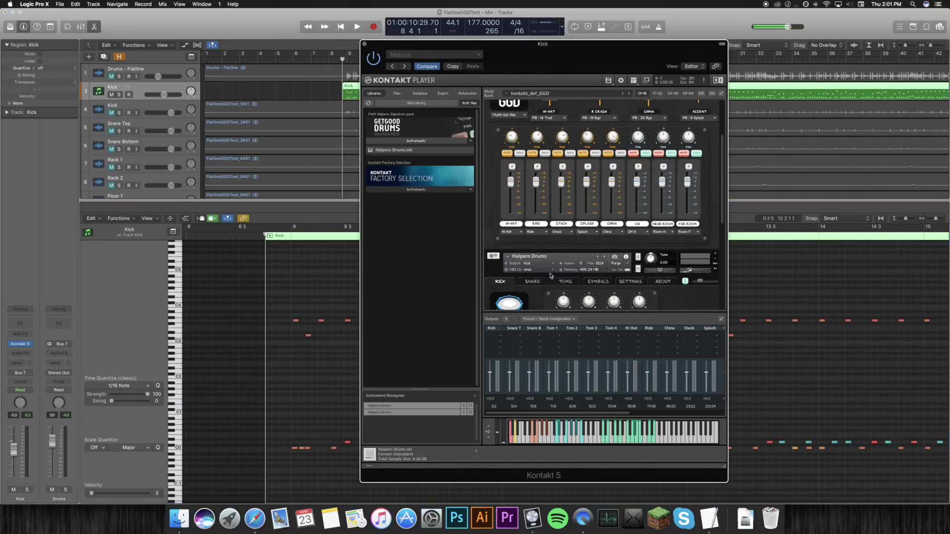
Step: Clear the note map in the second Halpern Drums instrument's settings and check its cymbal mapping
scroll(599, 275, down, 5)
scroll(590, 231, up, 2)
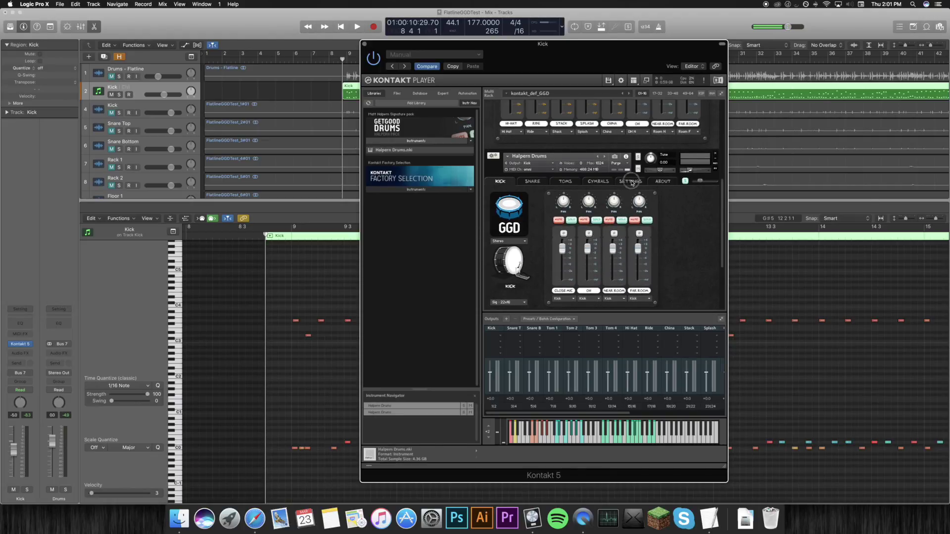
click(631, 183)
scroll(596, 229, down, 3)
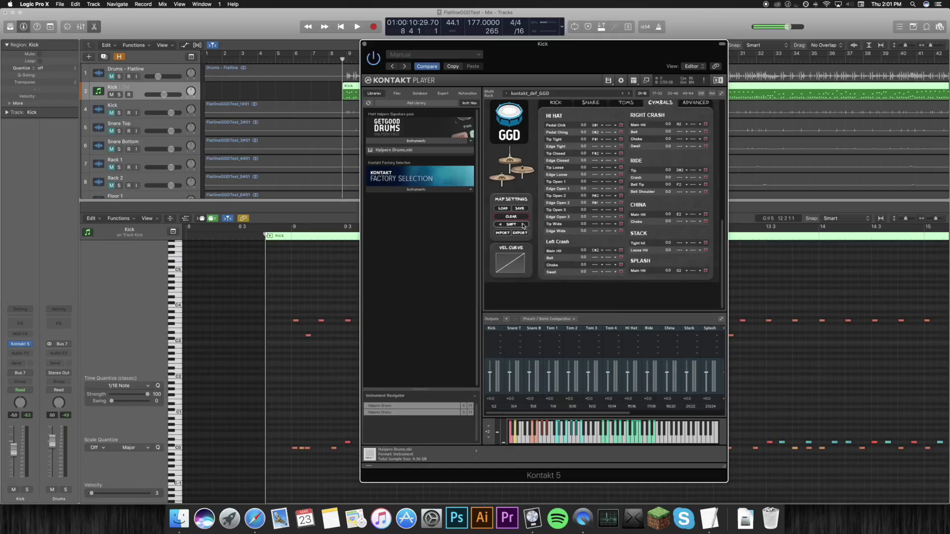
scroll(670, 220, up, 3)
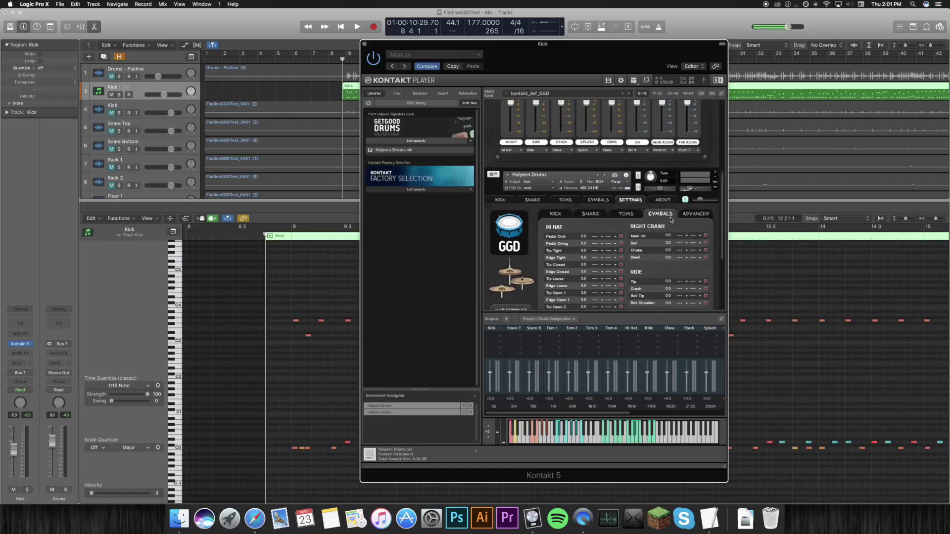
scroll(671, 220, down, 3)
scroll(671, 219, up, 2)
scroll(671, 220, up, 2)
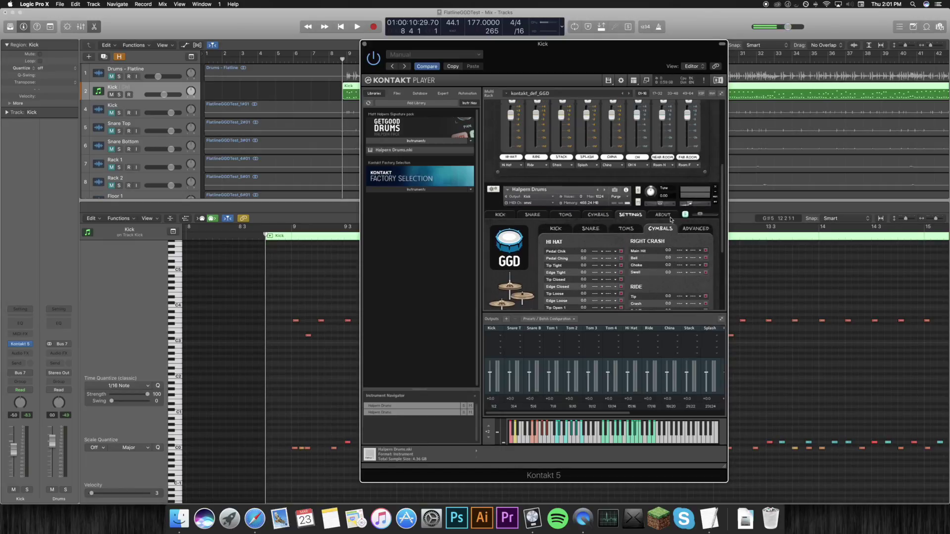
scroll(641, 225, up, 1)
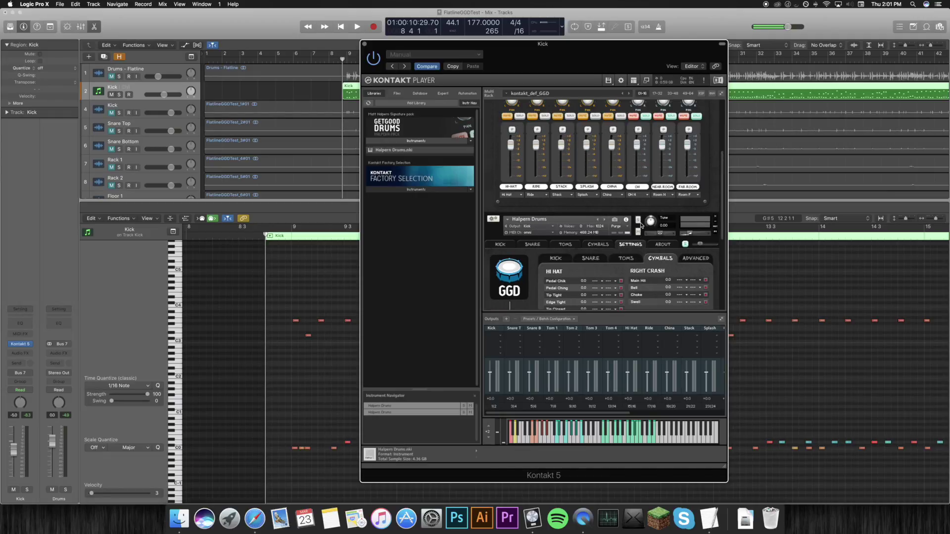
scroll(641, 225, down, 3)
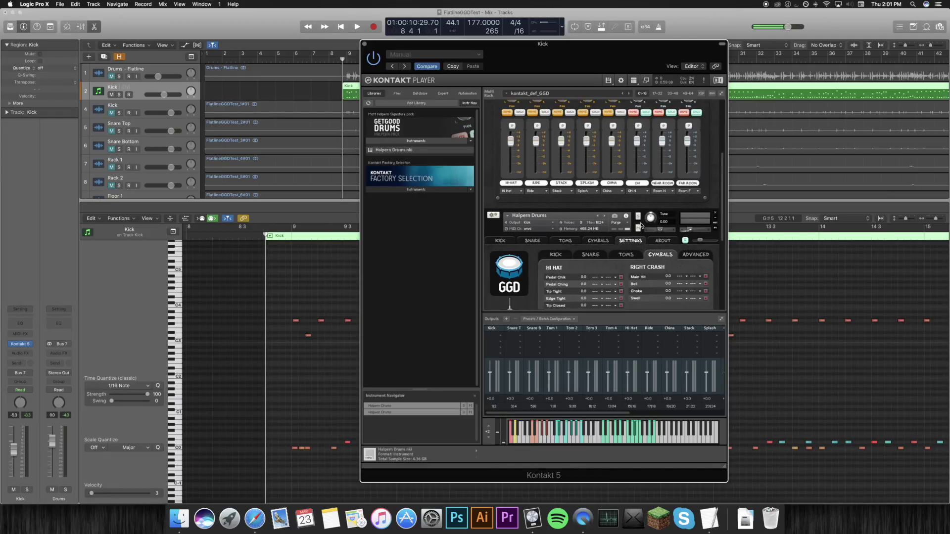
scroll(641, 226, up, 2)
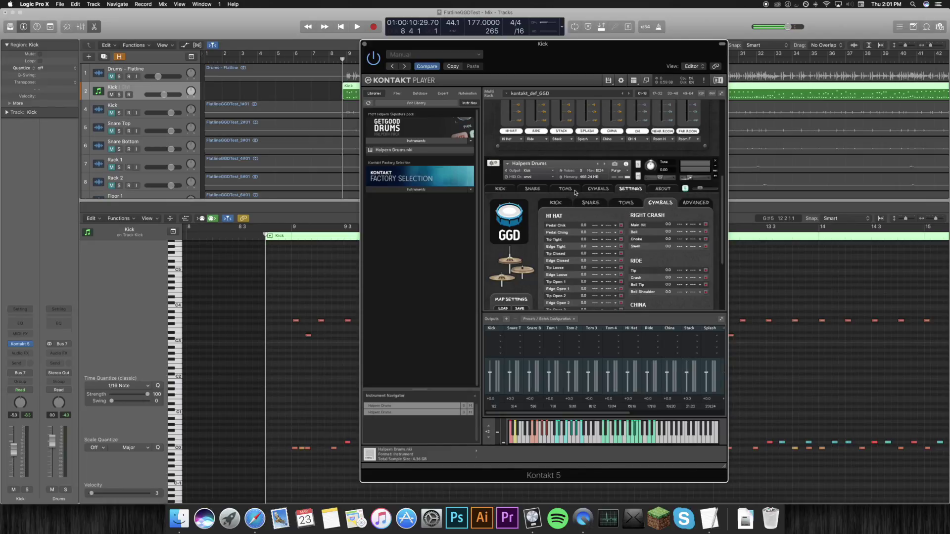
Step: In the second instrument, set the left crash to PIII : 18 X-Crash and the accent cymbal to PIII : 6 Splash
click(598, 189)
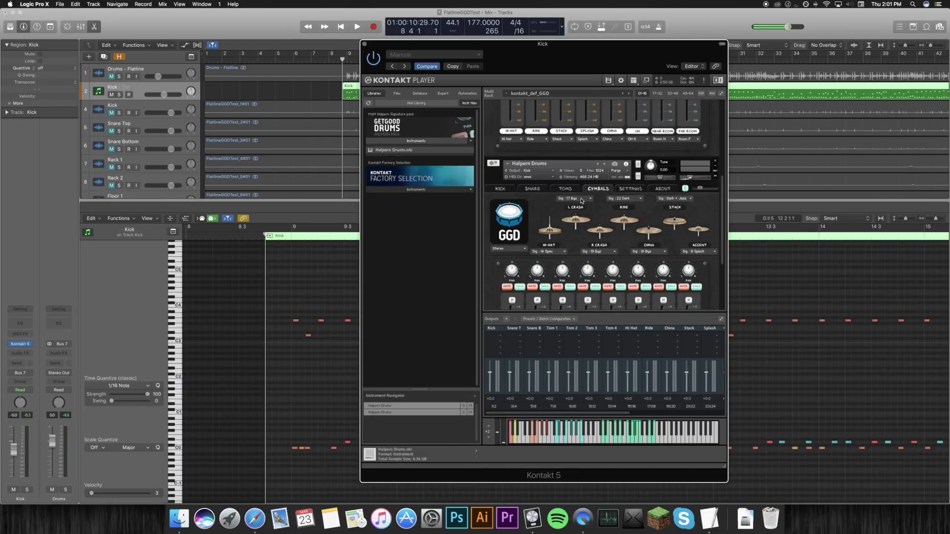
click(583, 200)
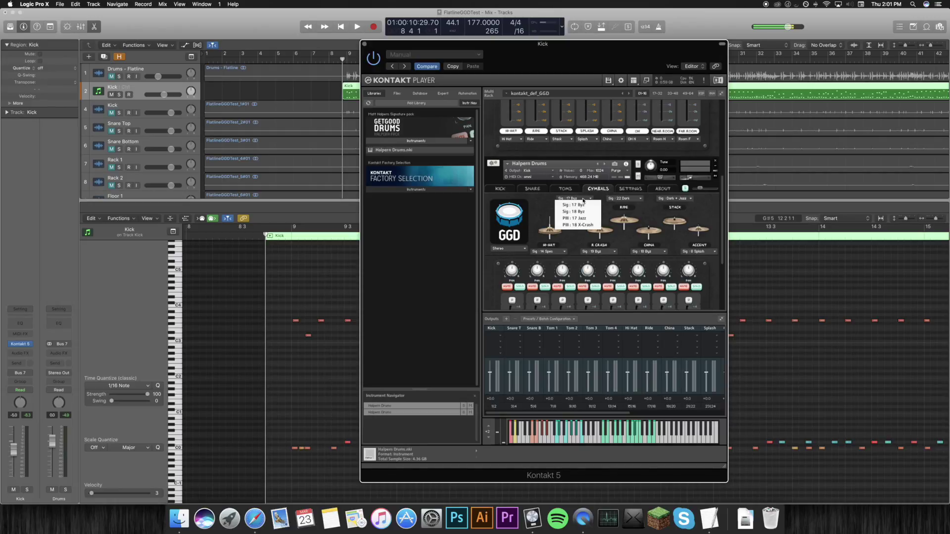
click(581, 225)
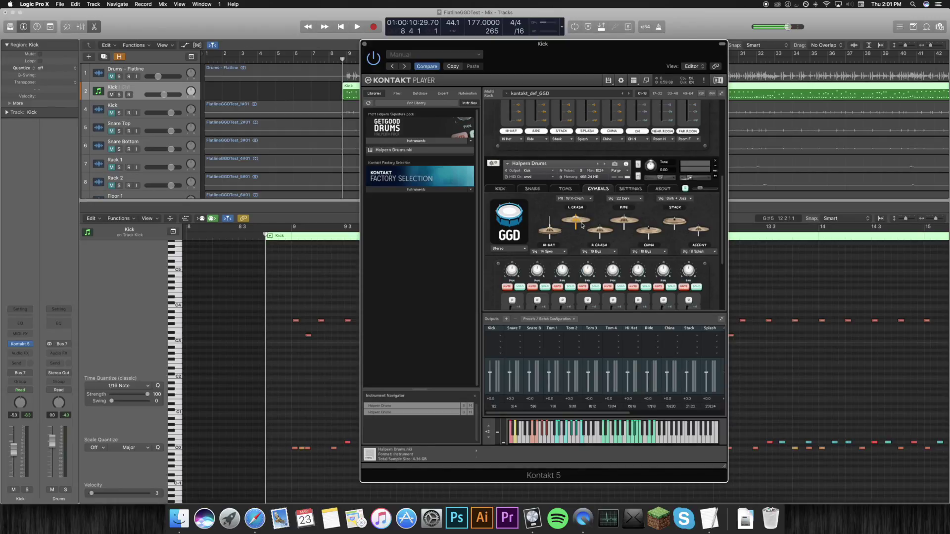
click(708, 254)
click(706, 273)
Step: Route the second instrument's splash mixer channel to the Splash output
scroll(633, 242, down, 5)
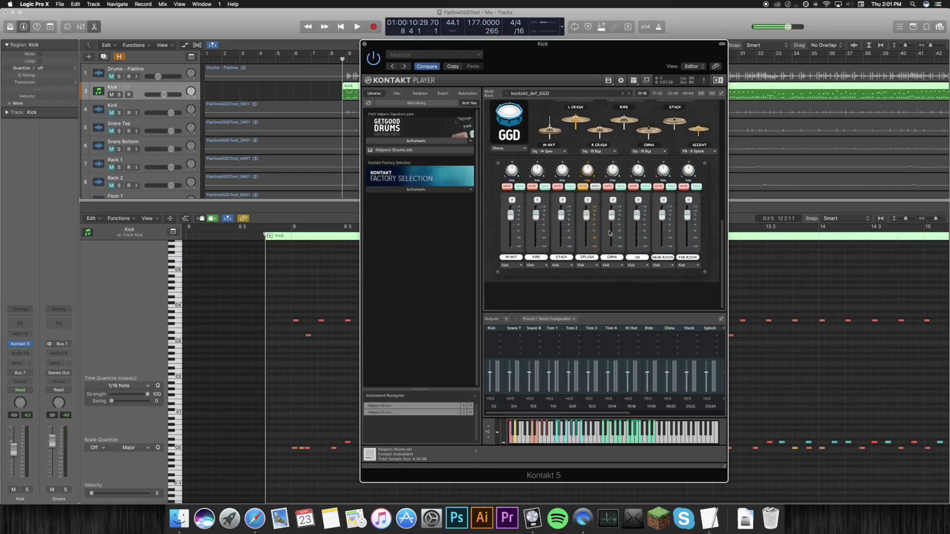
scroll(583, 194, up, 1)
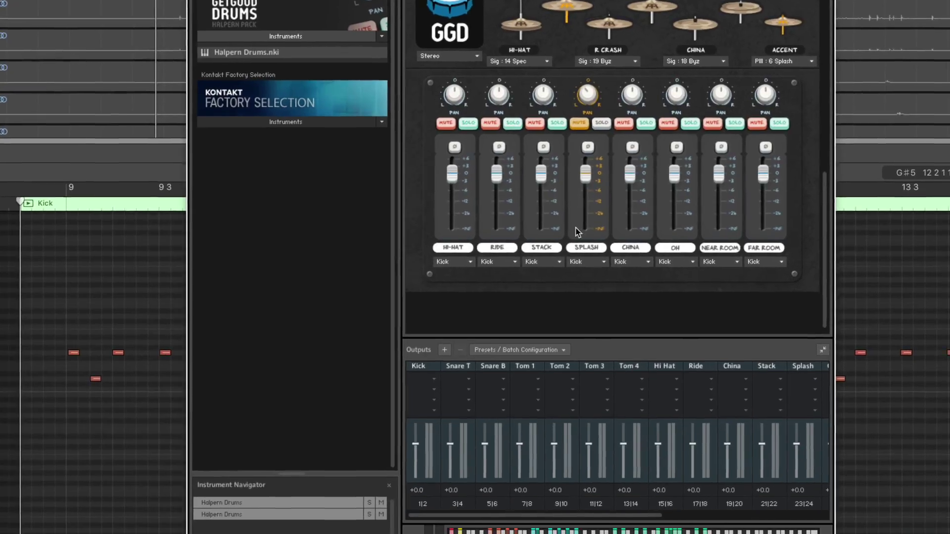
click(589, 262)
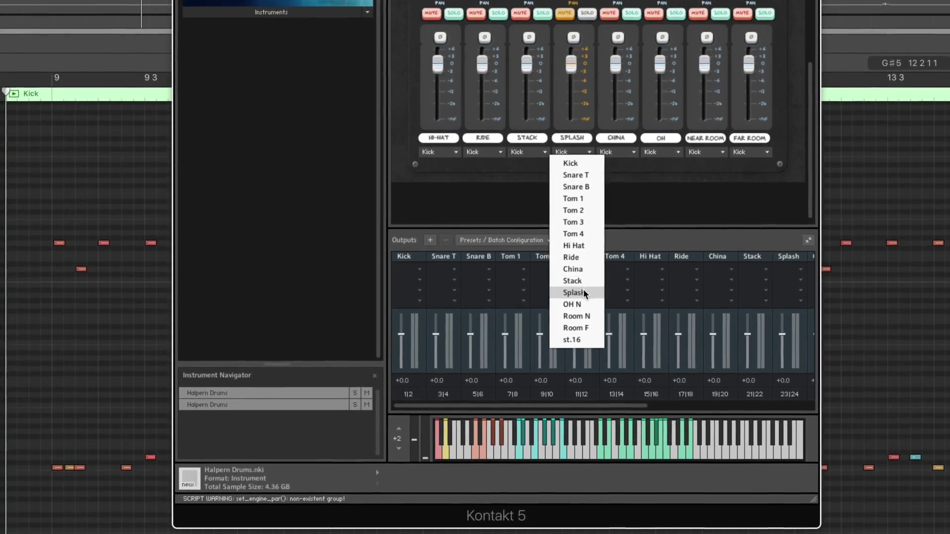
click(584, 311)
scroll(573, 237, up, 5)
scroll(580, 205, down, 5)
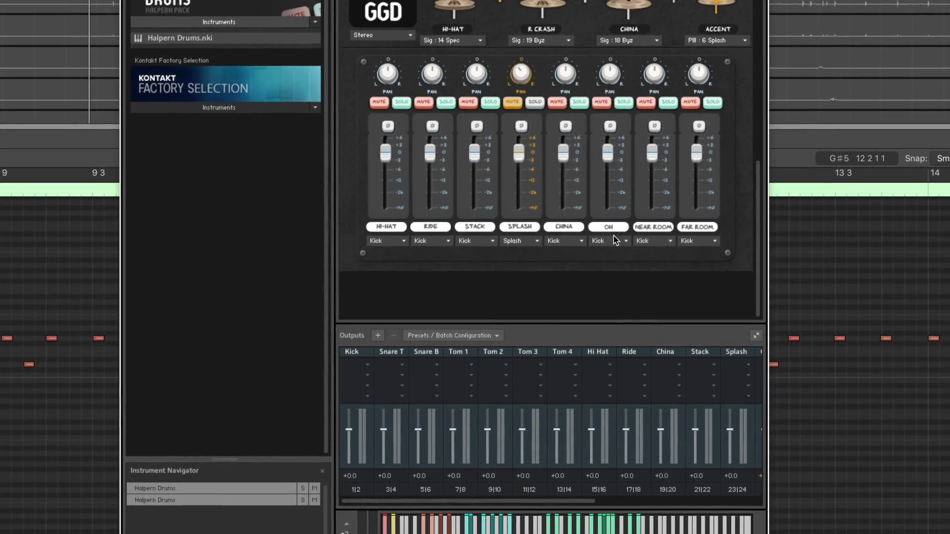
Step: Route the second instrument's overhead channel to OH N, near room to Room N and far room to Room F
click(614, 240)
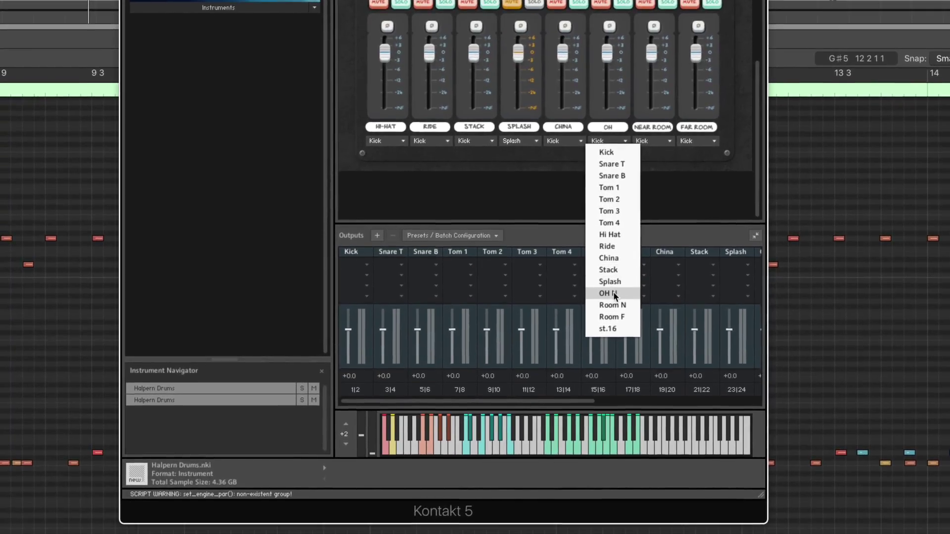
click(605, 401)
click(646, 157)
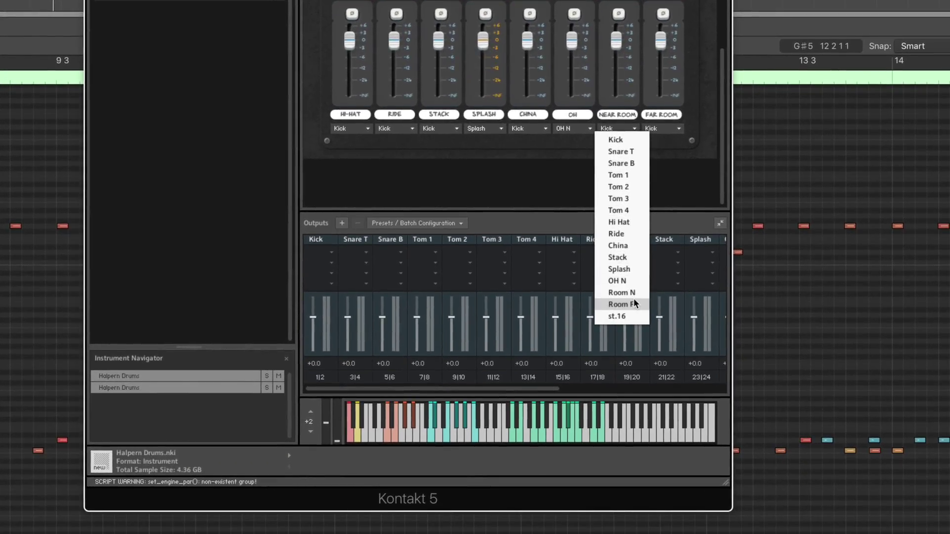
click(634, 293)
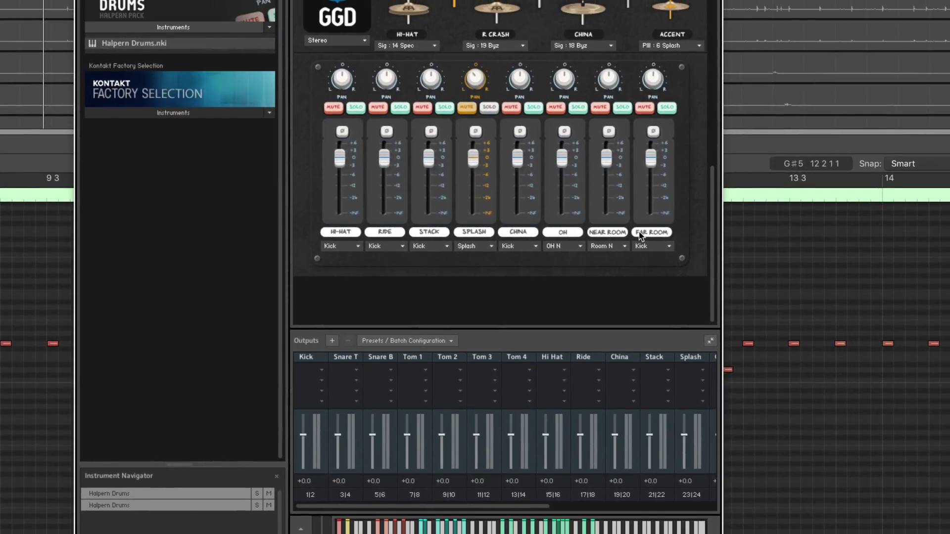
click(661, 128)
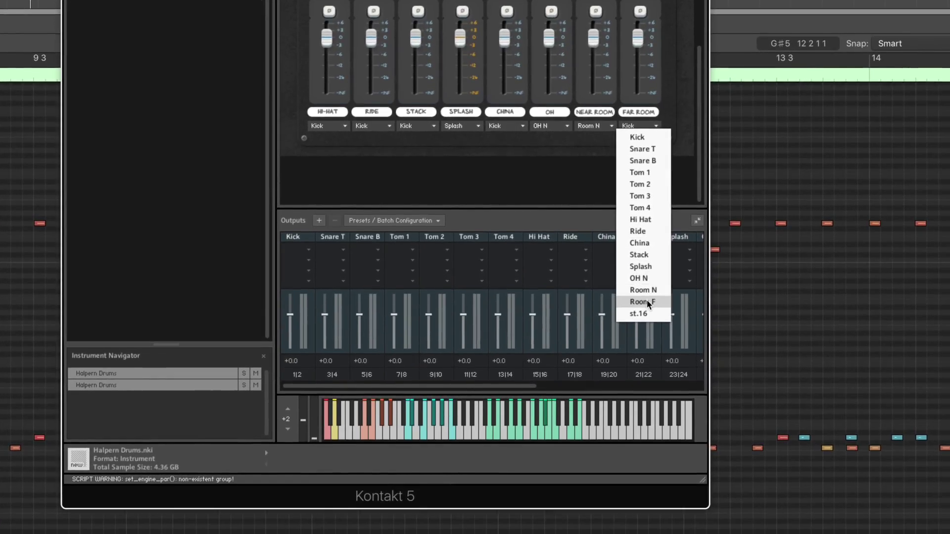
click(647, 331)
Step: In the second Halpern Drums instrument's cymbal mapping settings, assign the left crash's main hit to note B2
scroll(558, 213, up, 2)
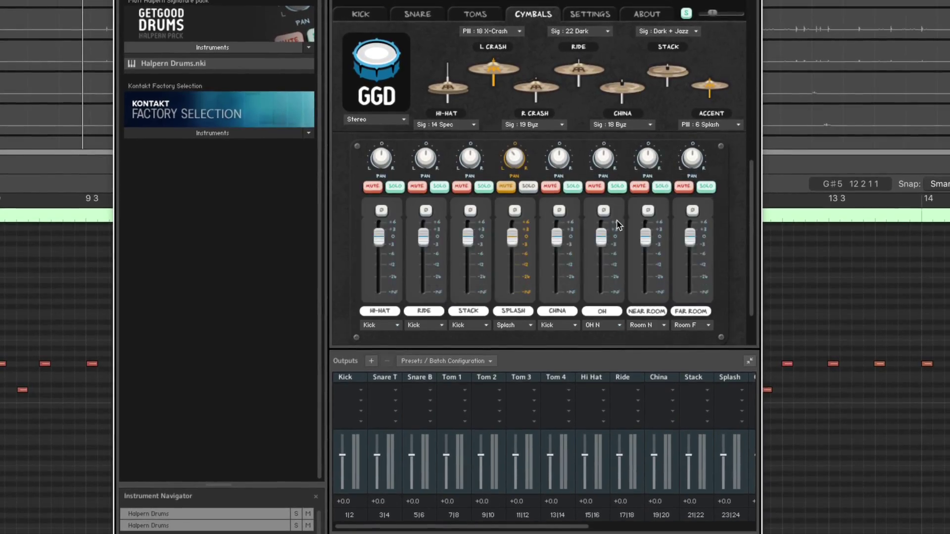
scroll(605, 173, up, 2)
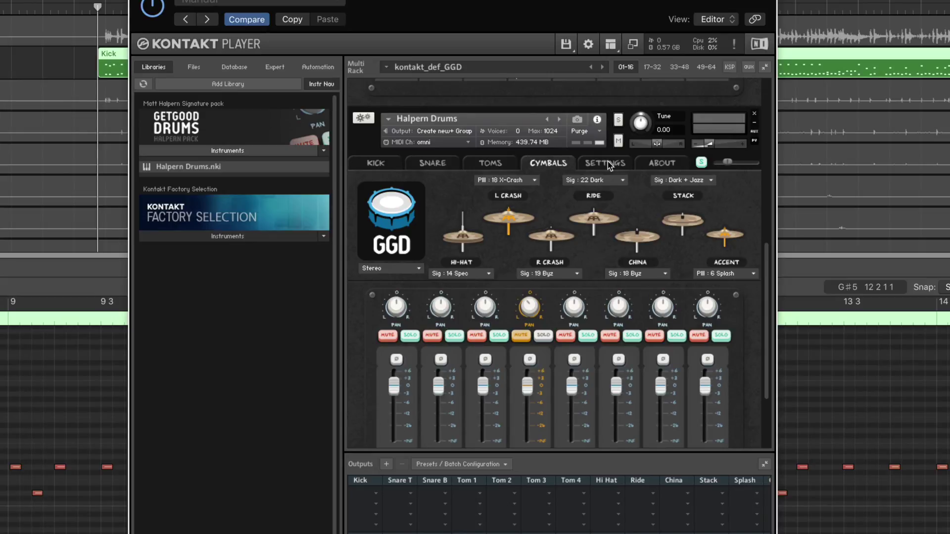
click(608, 164)
scroll(577, 235, down, 3)
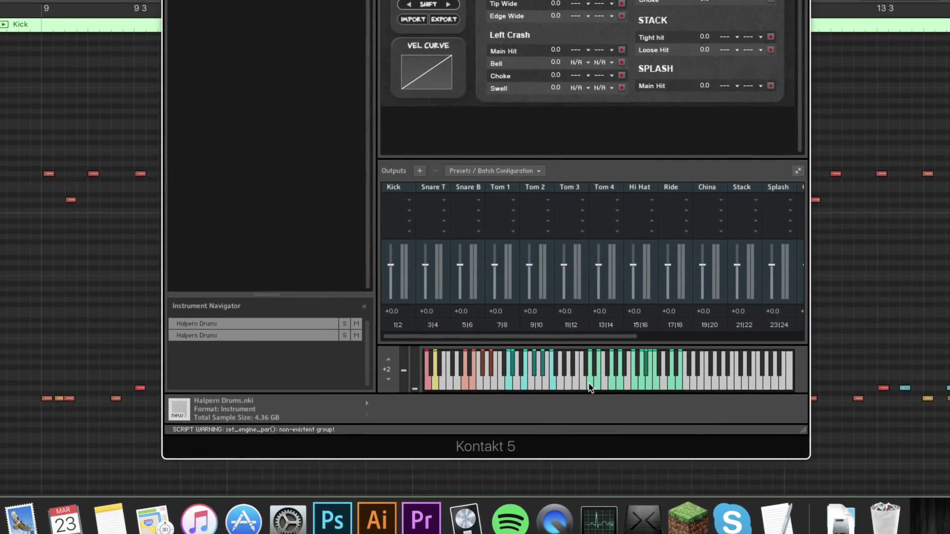
click(589, 387)
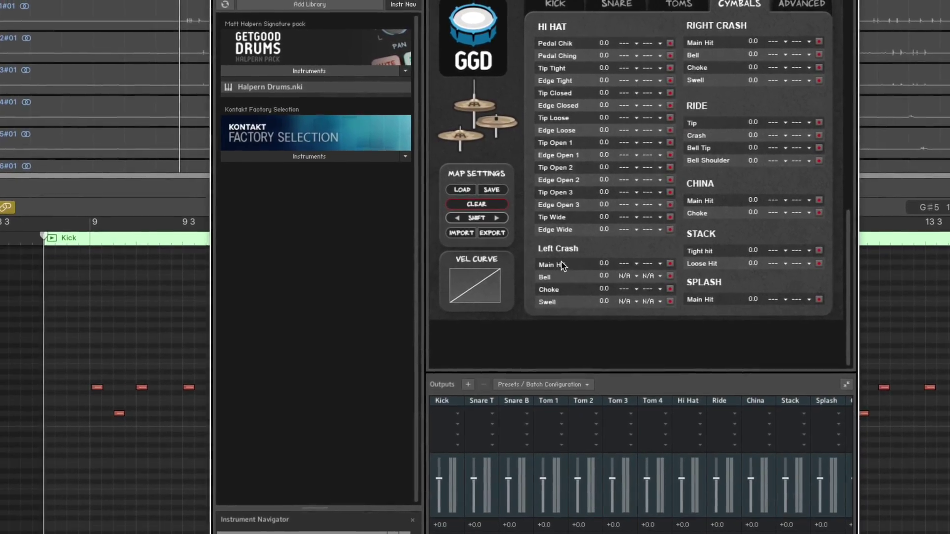
scroll(585, 259, down, 4)
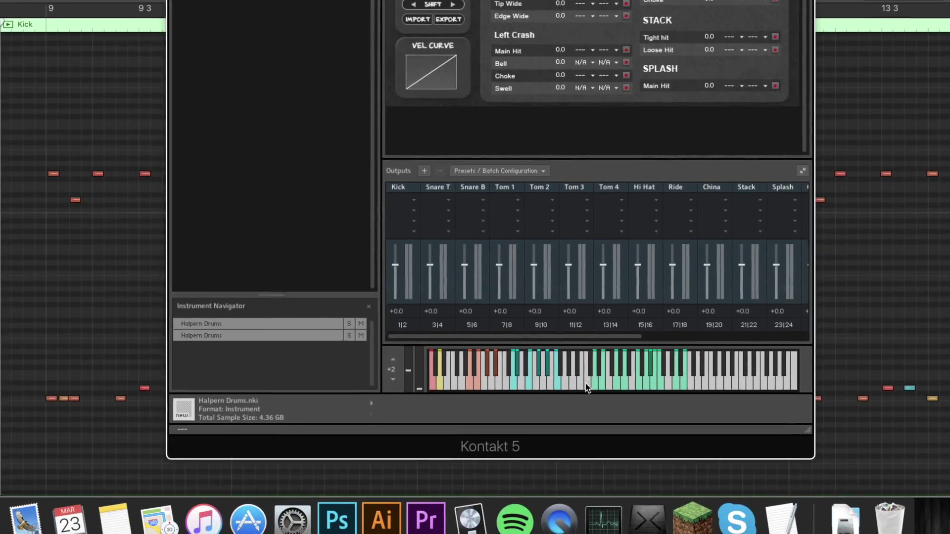
click(586, 384)
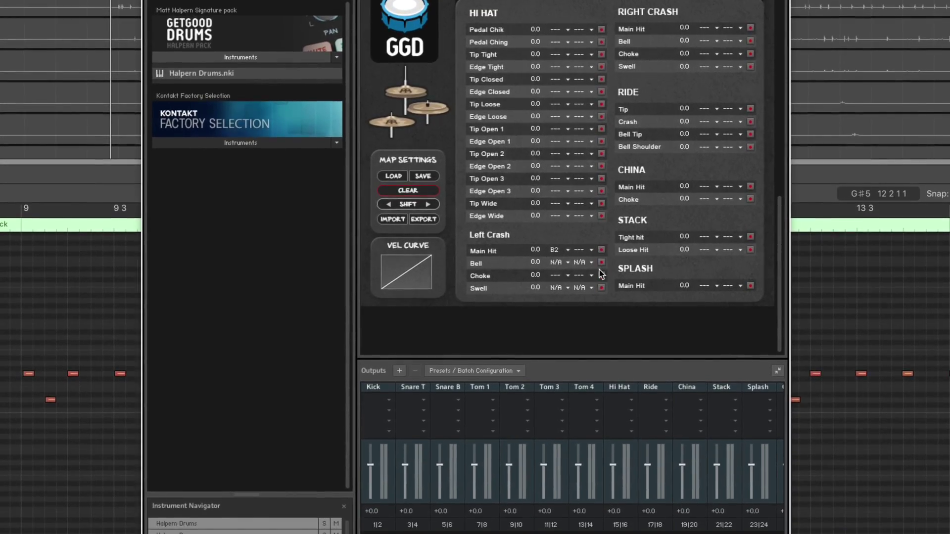
Step: Assign the second instrument's left crash choke to note C3 and the splash's main hit to note C5
click(601, 288)
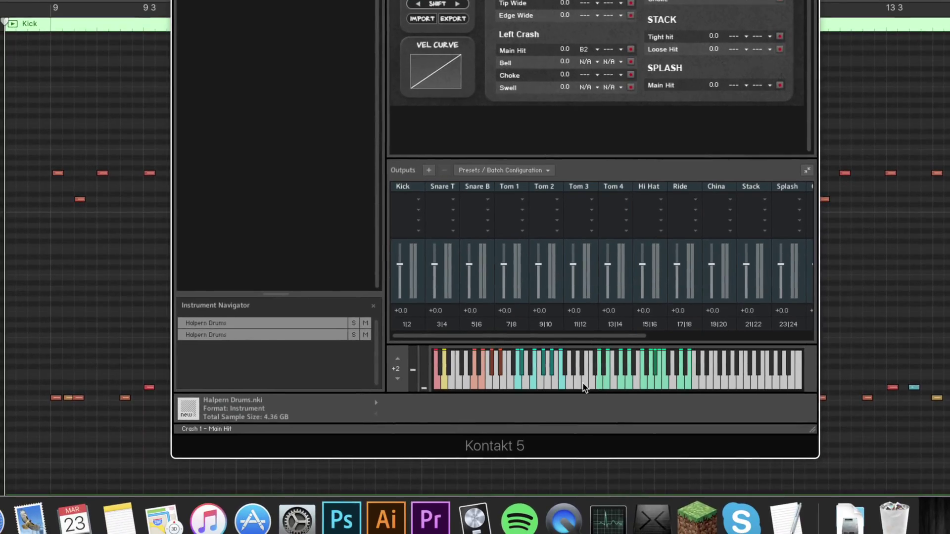
click(584, 382)
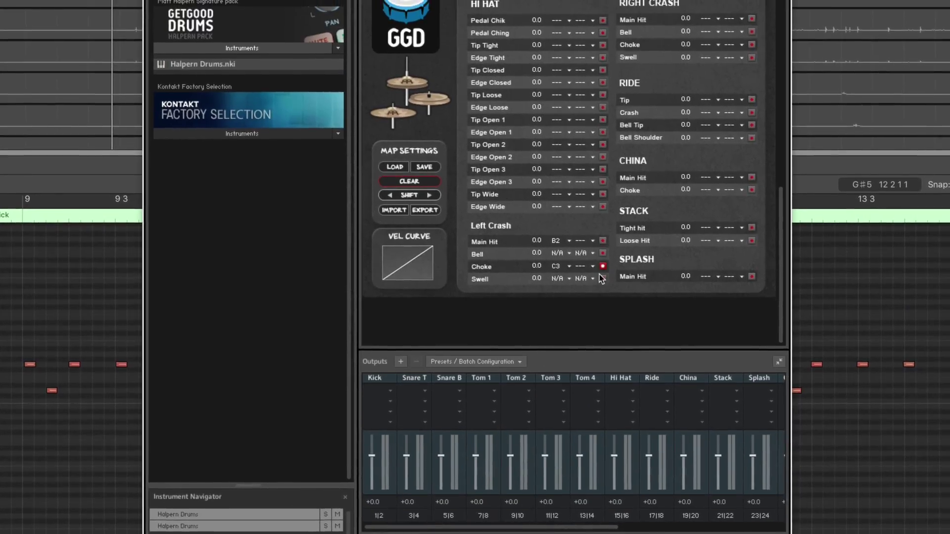
click(603, 267)
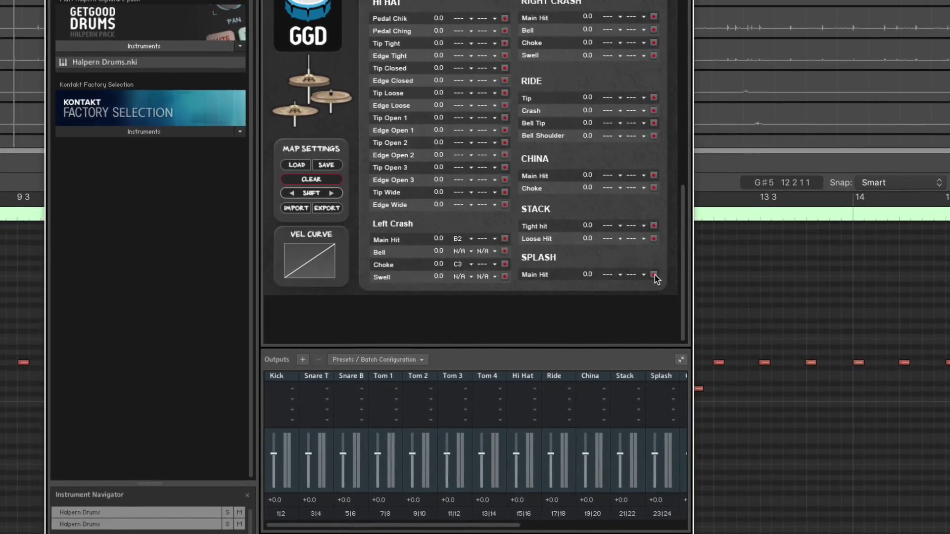
click(654, 275)
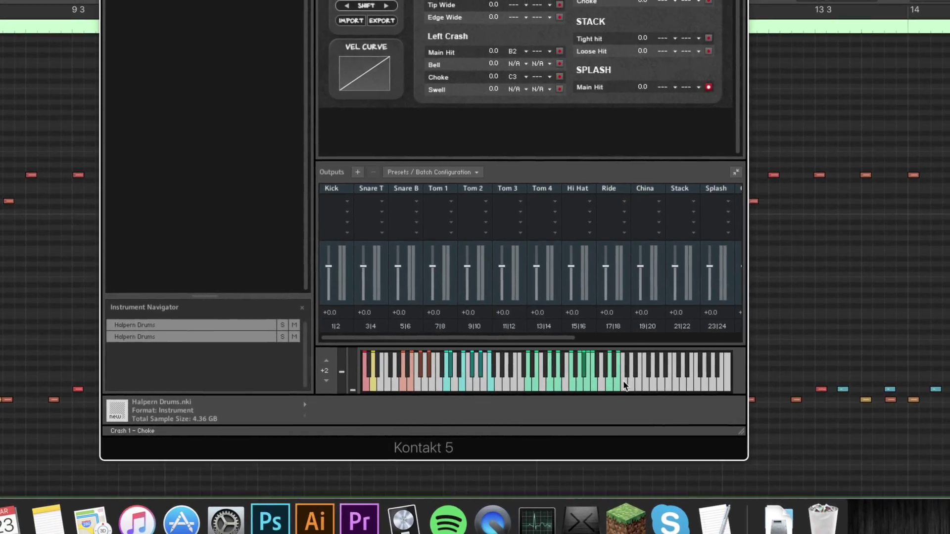
click(624, 386)
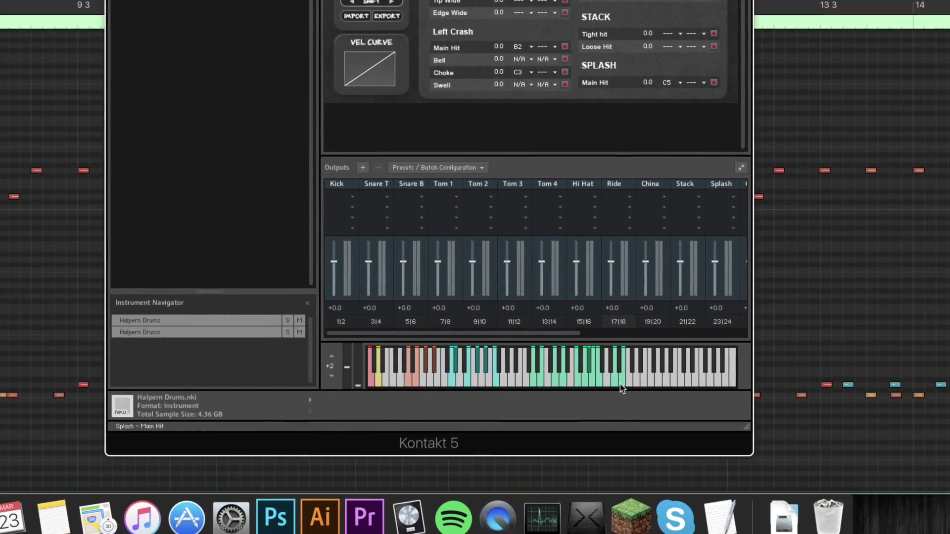
click(623, 386)
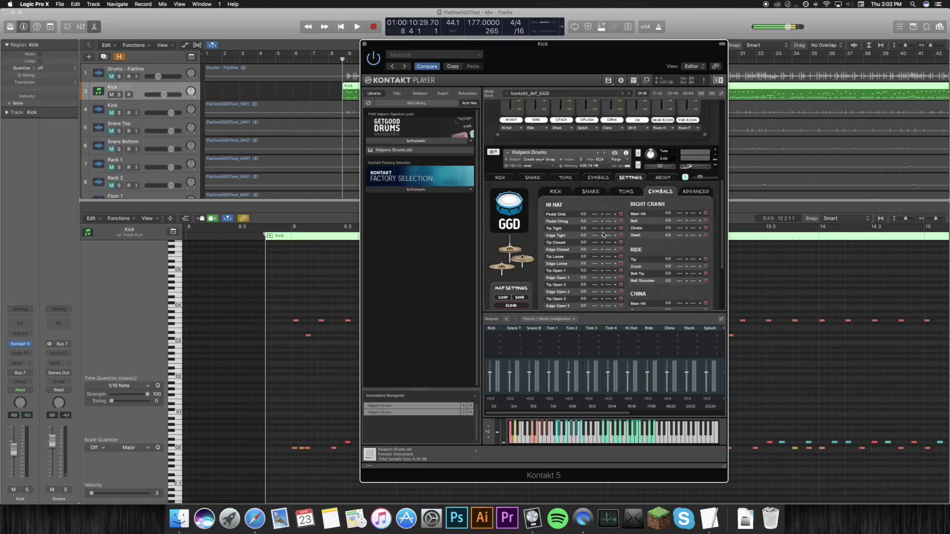
Step: Remove the second Halpern Drums instrument without saving its changes and close the Kontakt plug-in window
scroll(567, 218, down, 3)
scroll(584, 220, up, 6)
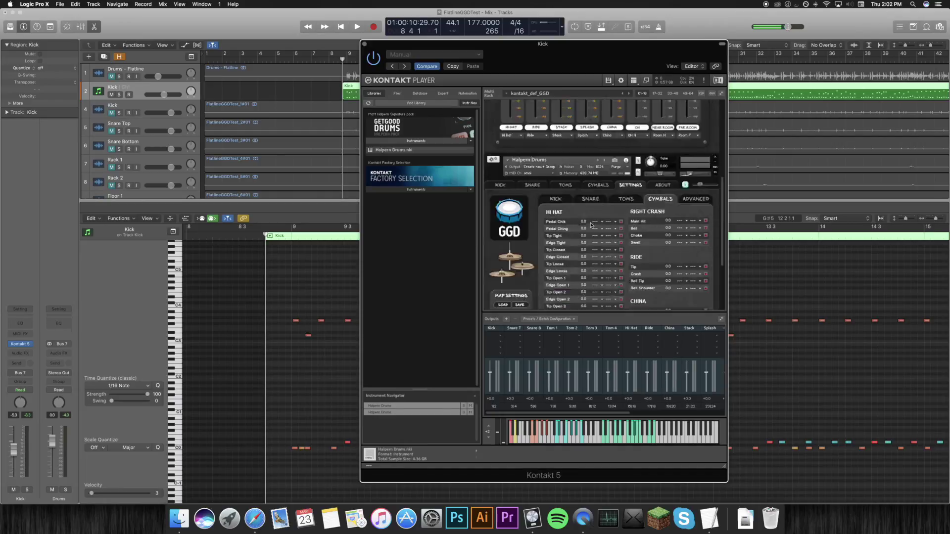
scroll(606, 225, down, 2)
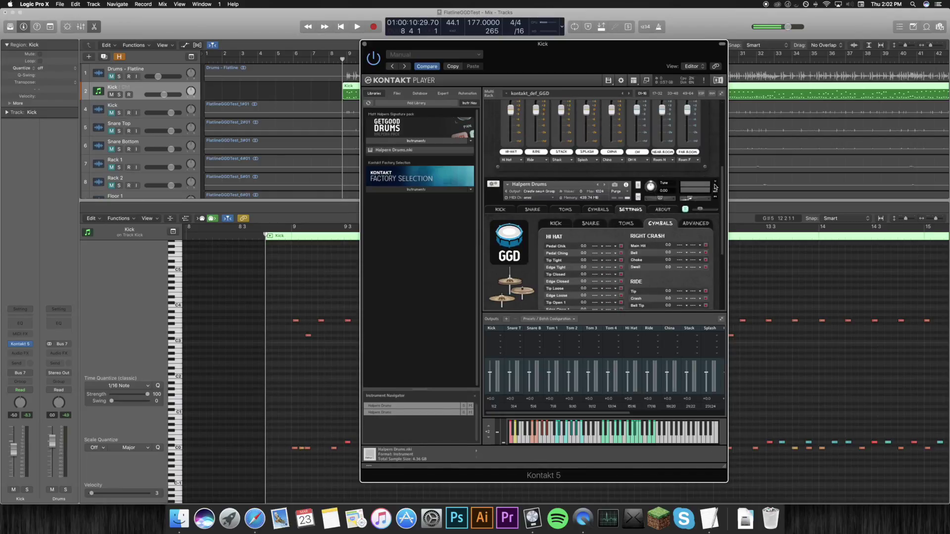
click(716, 182)
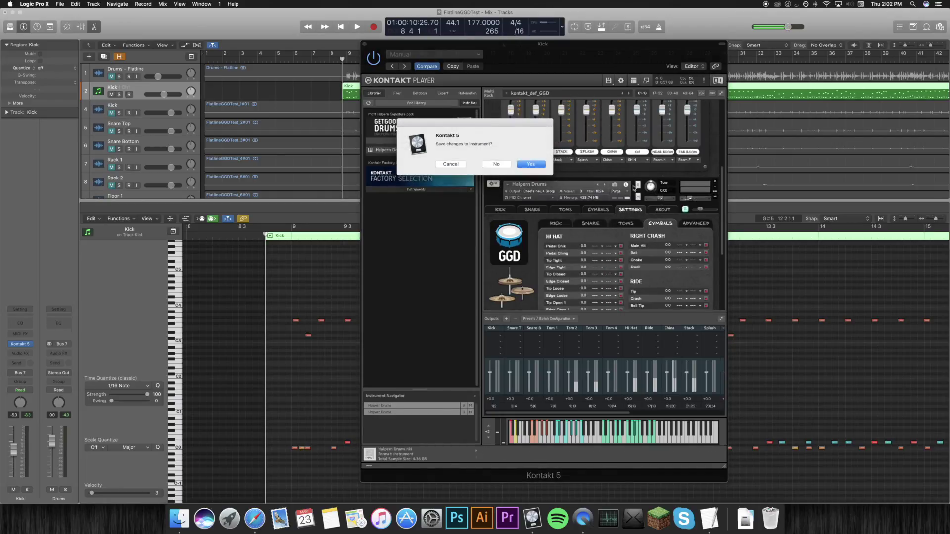
click(495, 163)
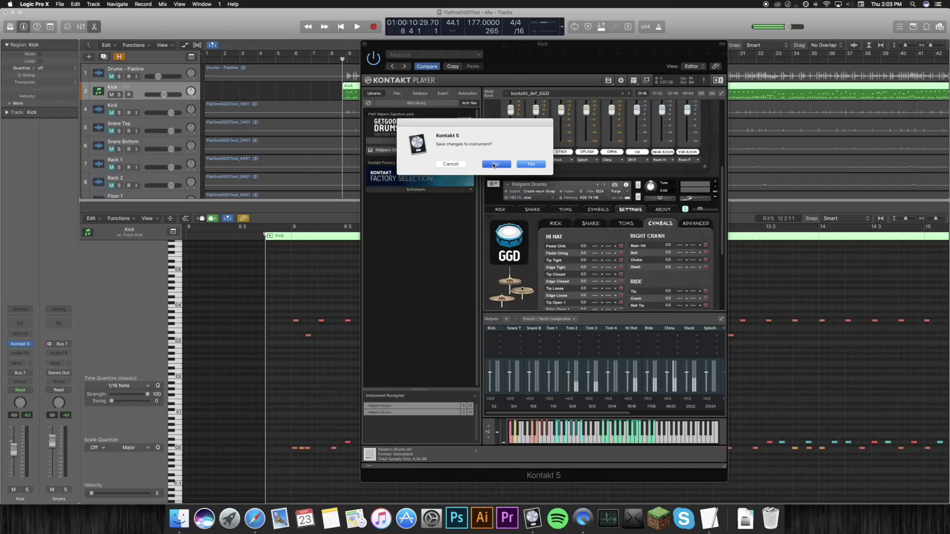
click(365, 45)
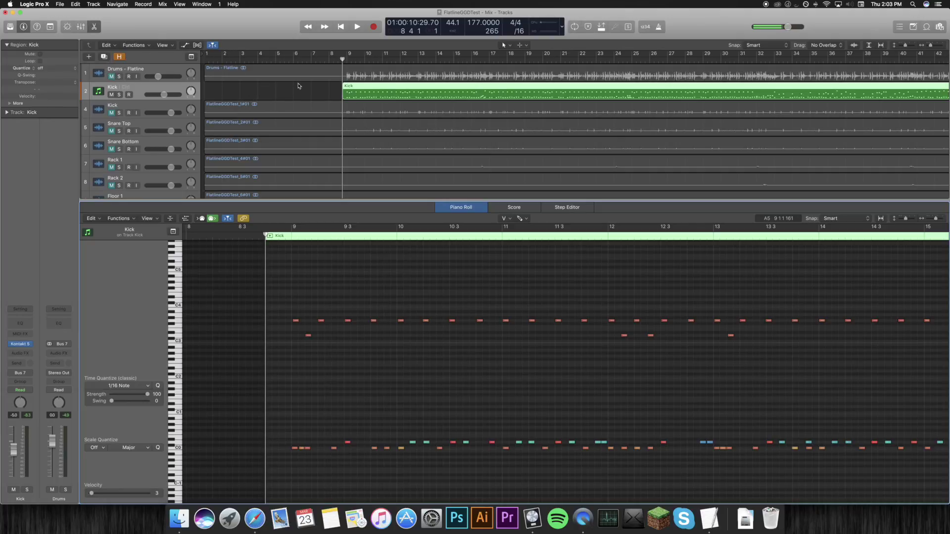
Step: Solo the Drums - Flatline track, play a short passage, turn the solo off and select the Kick instrument track
click(119, 77)
key(space)
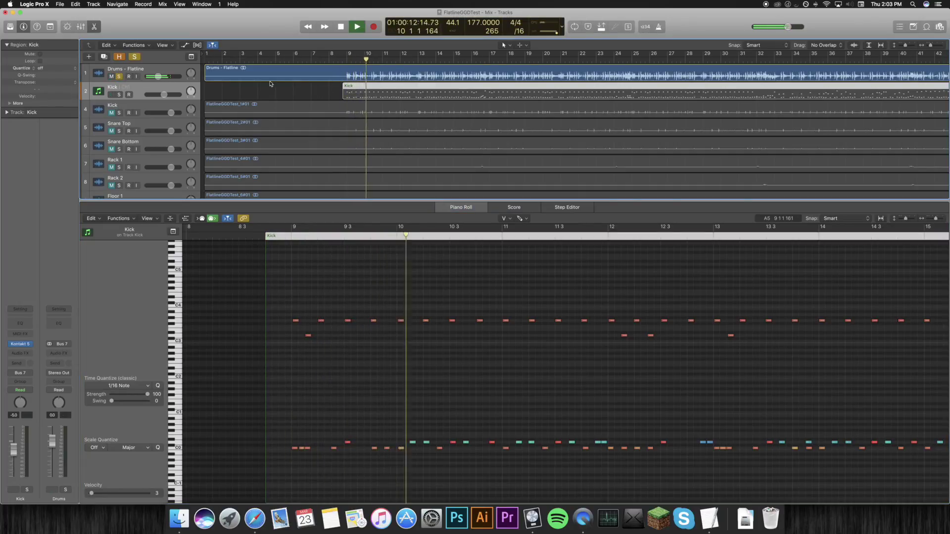
key(space)
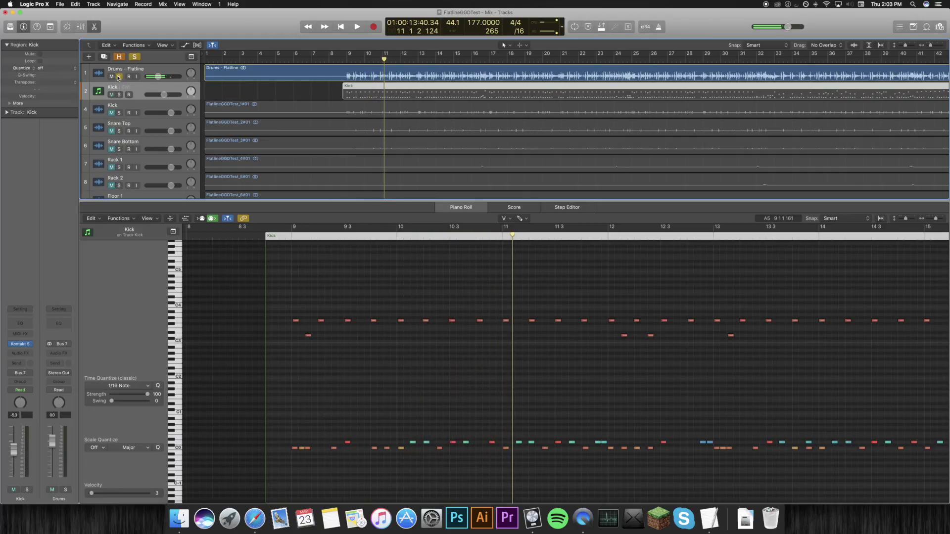
click(119, 77)
click(133, 84)
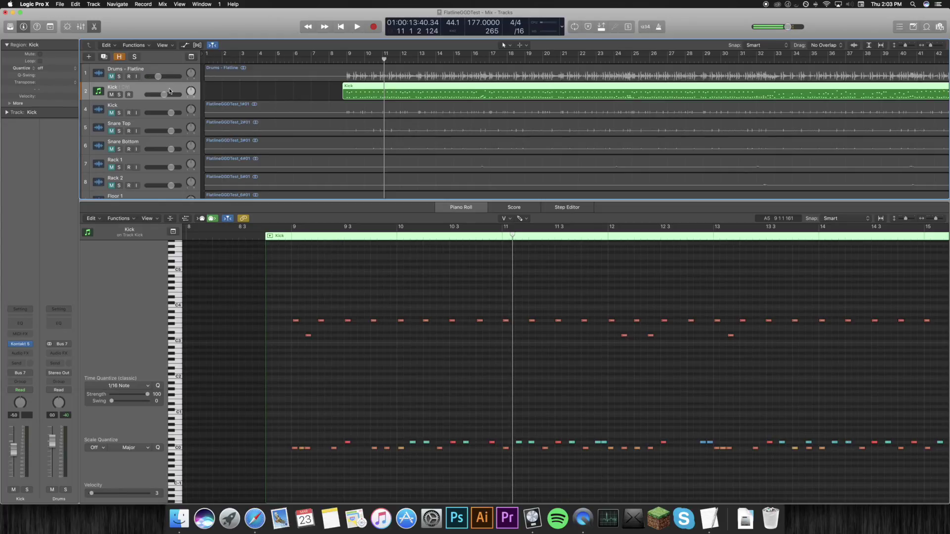
Step: Unmute the Drums - Flatline track and play it together with the Kick MIDI region from bar 9
click(345, 59)
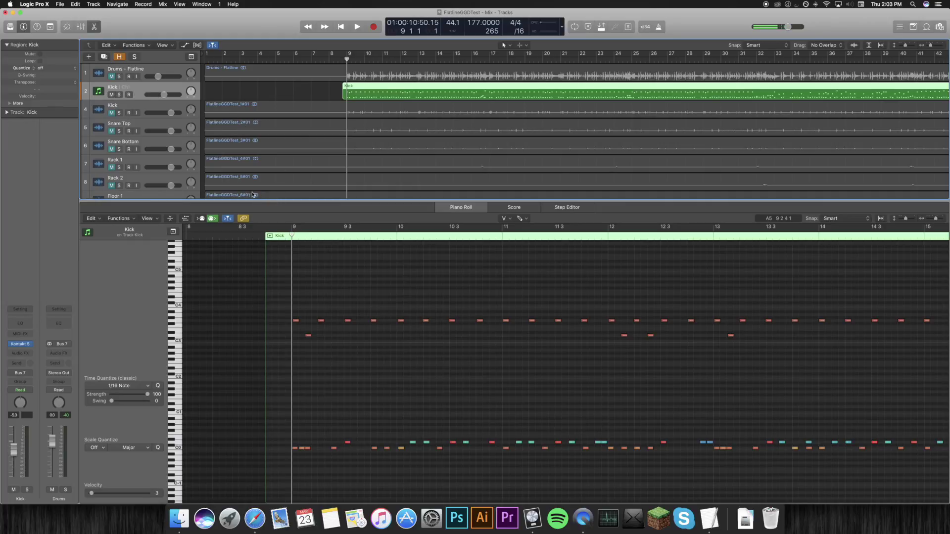
click(111, 77)
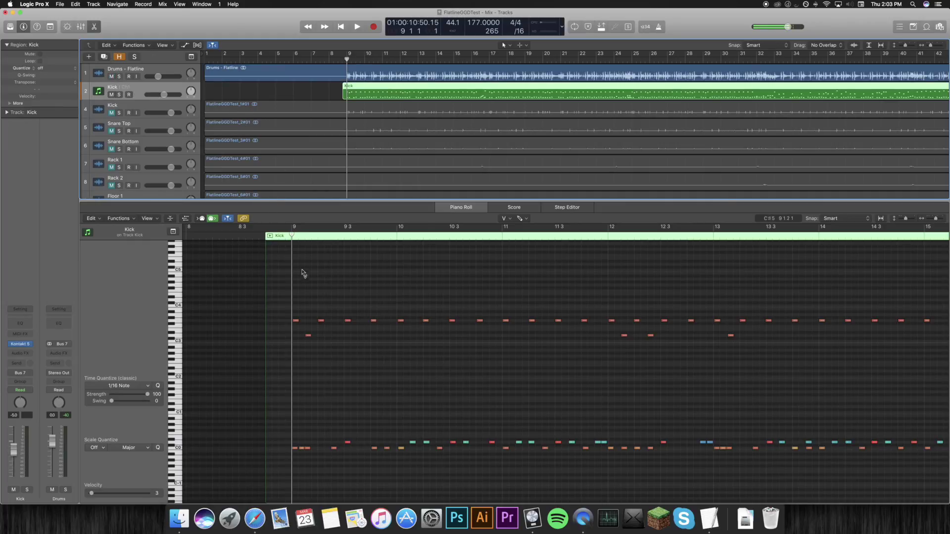
key(space)
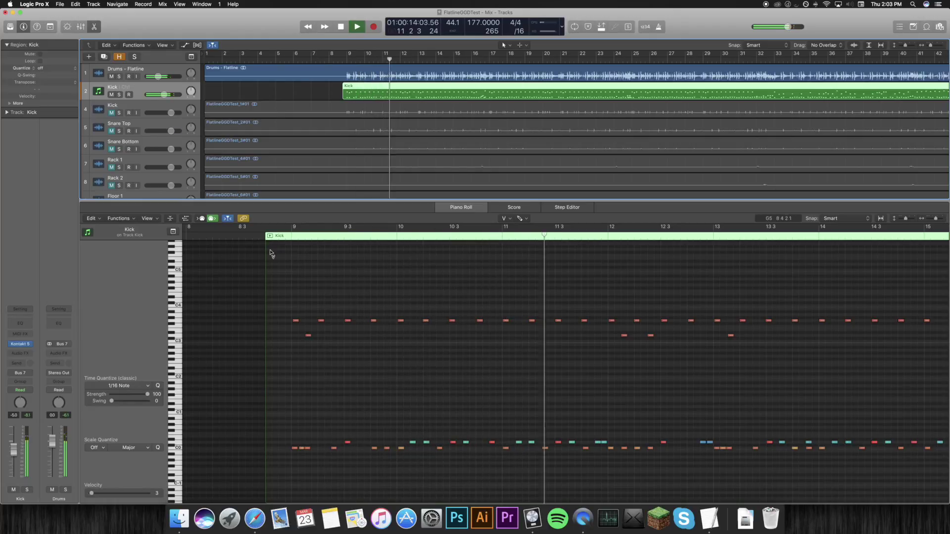
key(space)
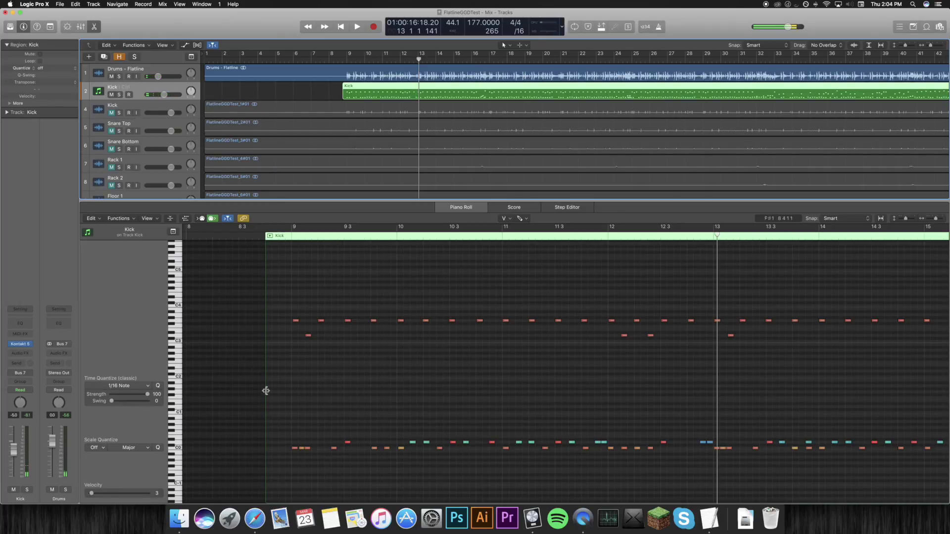
Step: Return the playhead to bar 9 and examine the notes of the Kick region in the piano roll
scroll(495, 463, right, 3)
scroll(495, 460, left, 3)
click(297, 233)
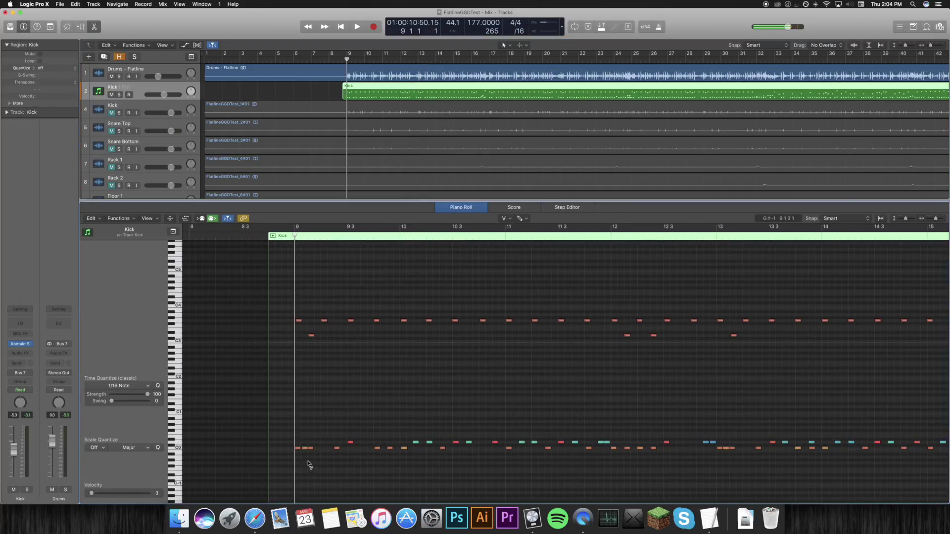
scroll(626, 462, right, 1)
scroll(638, 459, right, 2)
scroll(629, 458, left, 5)
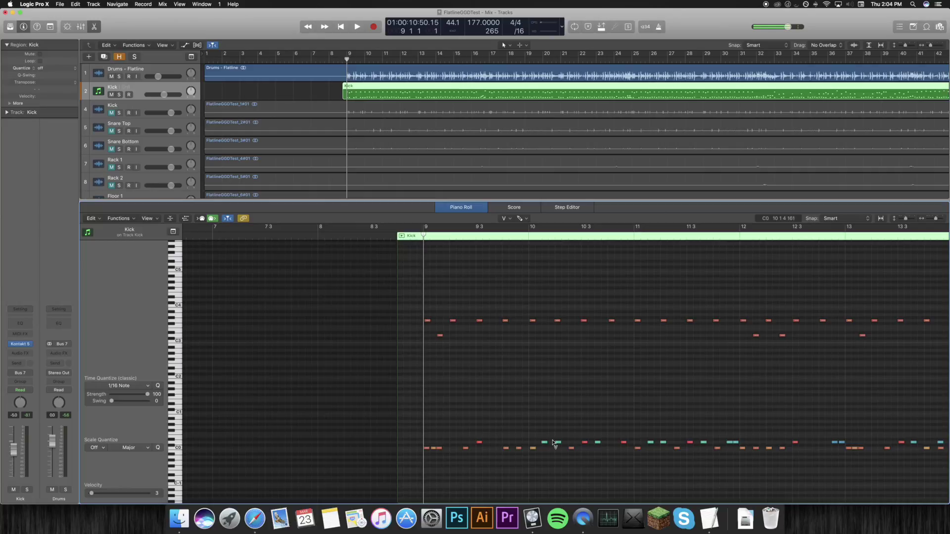
scroll(267, 292, down, 1)
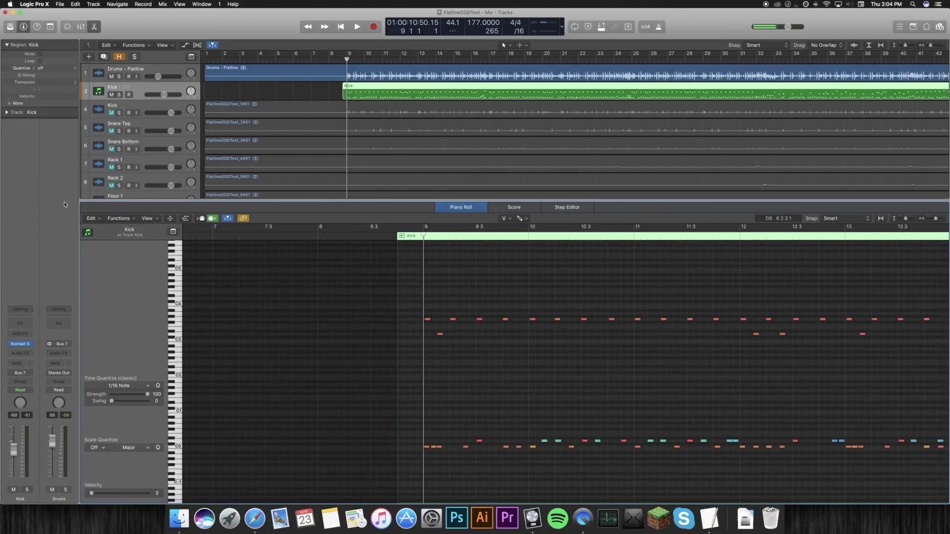
Step: Open the Humanize MIDI transform, switch its preset to Random Velocity and close the window without applying it
click(119, 219)
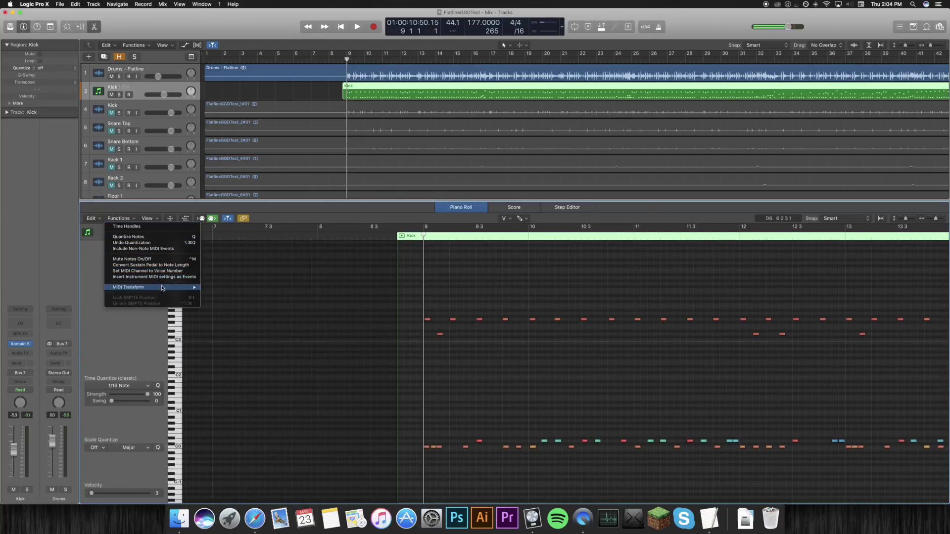
mouse_move(188, 287)
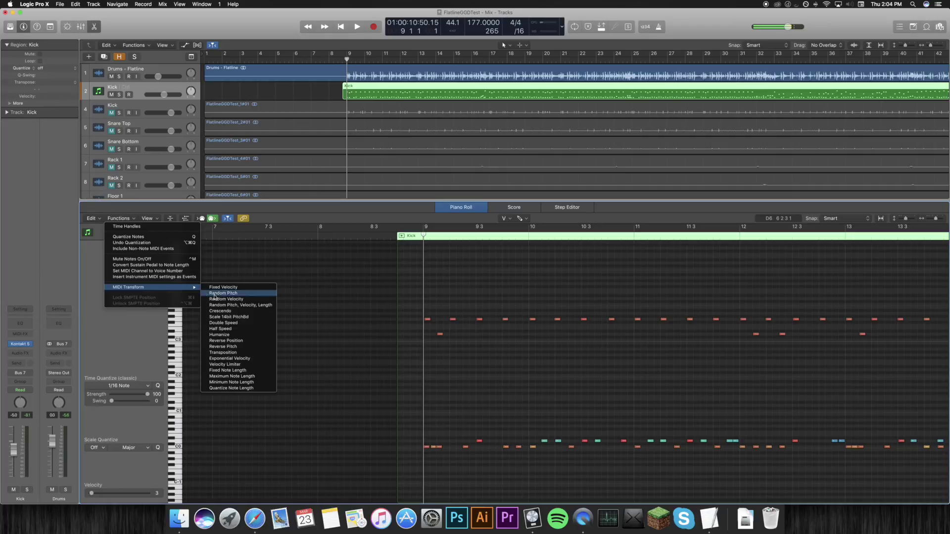
click(232, 335)
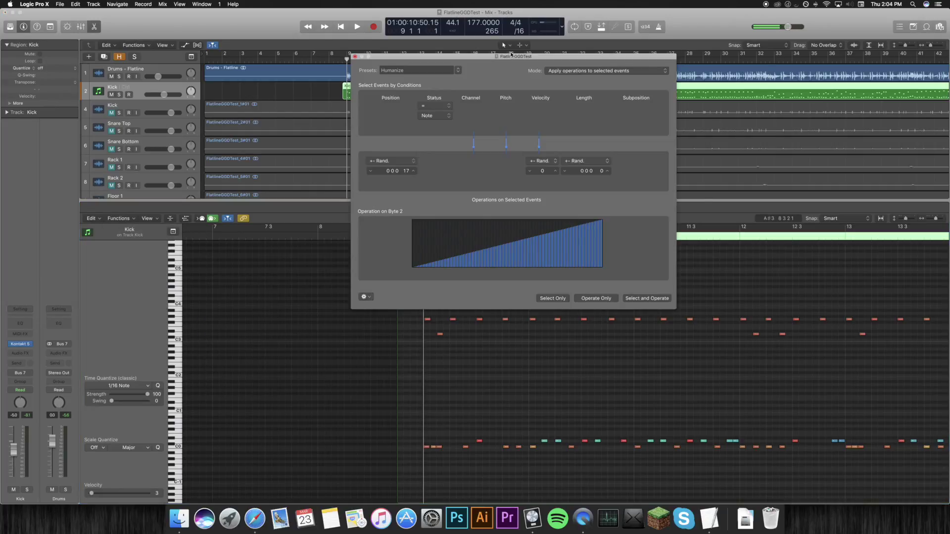
drag(508, 62, 656, 133)
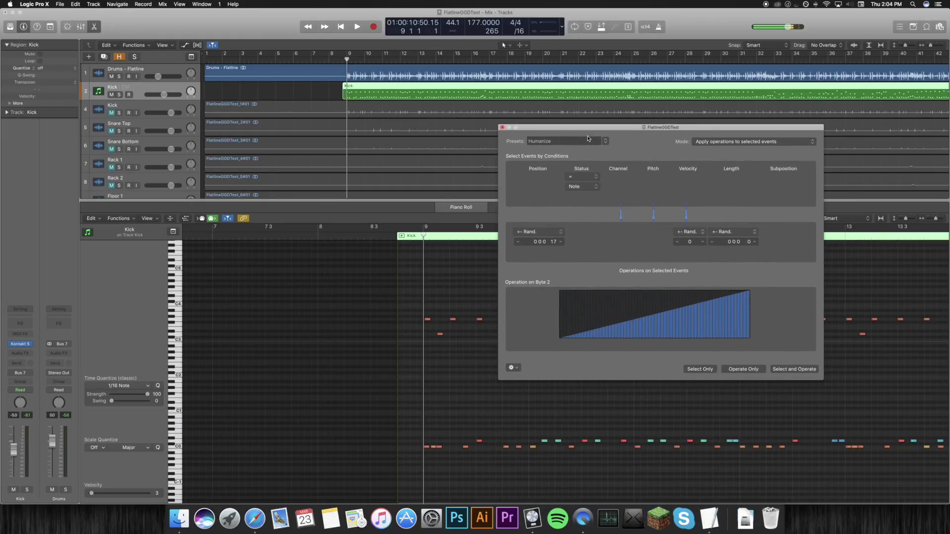
click(605, 141)
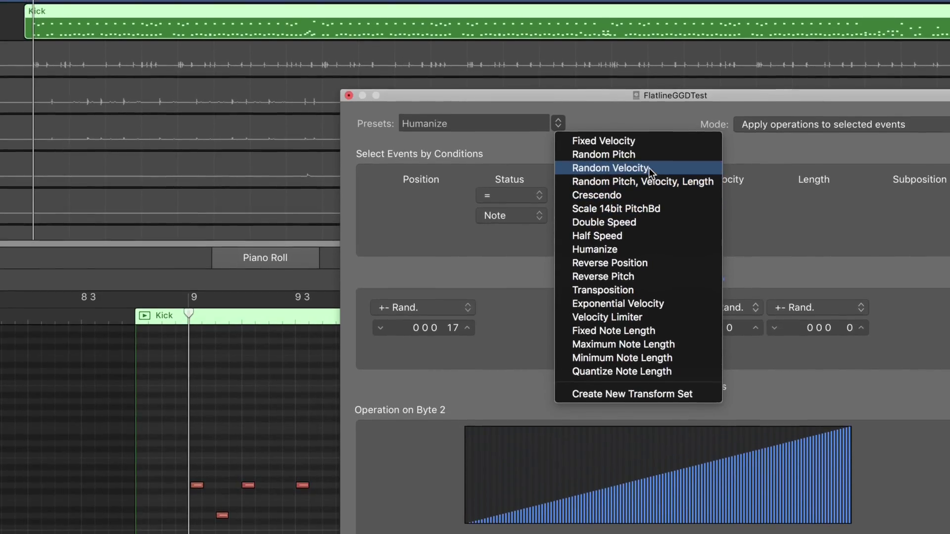
click(649, 167)
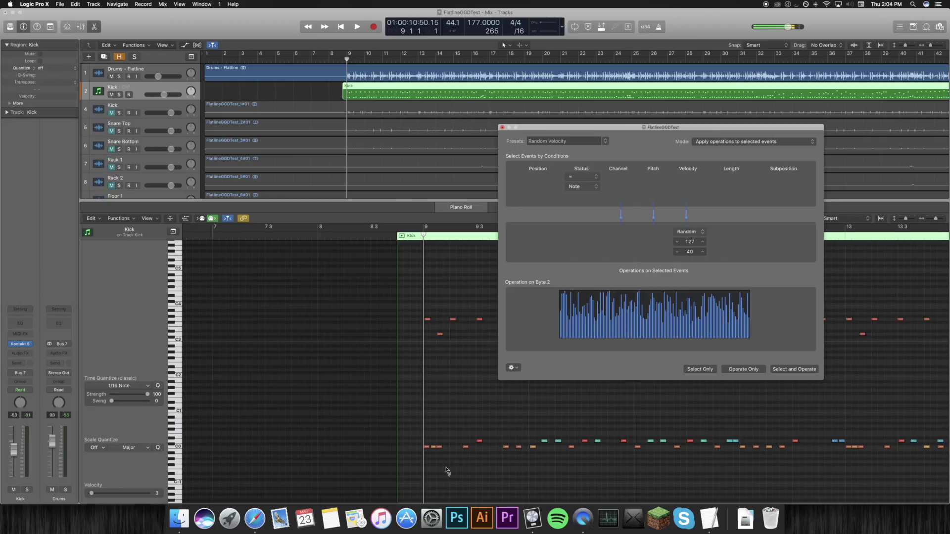
click(502, 128)
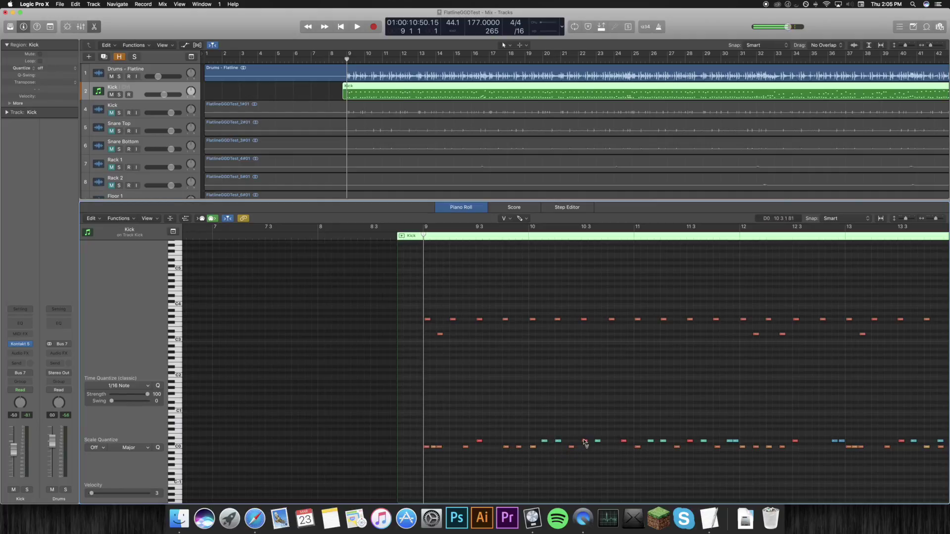
Step: Open the Humanize MIDI transform, try lowering its random velocity amount and close the window without applying it
click(121, 218)
mouse_move(166, 288)
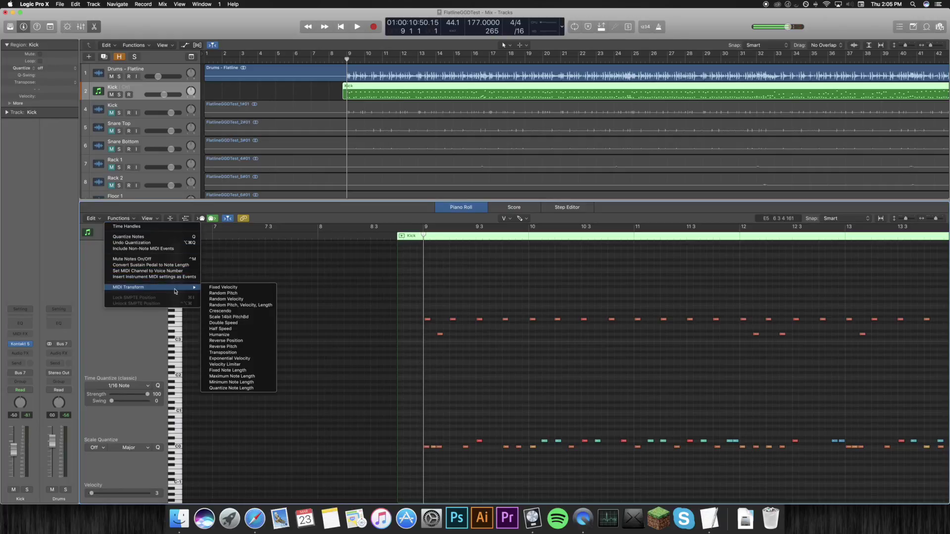
click(246, 335)
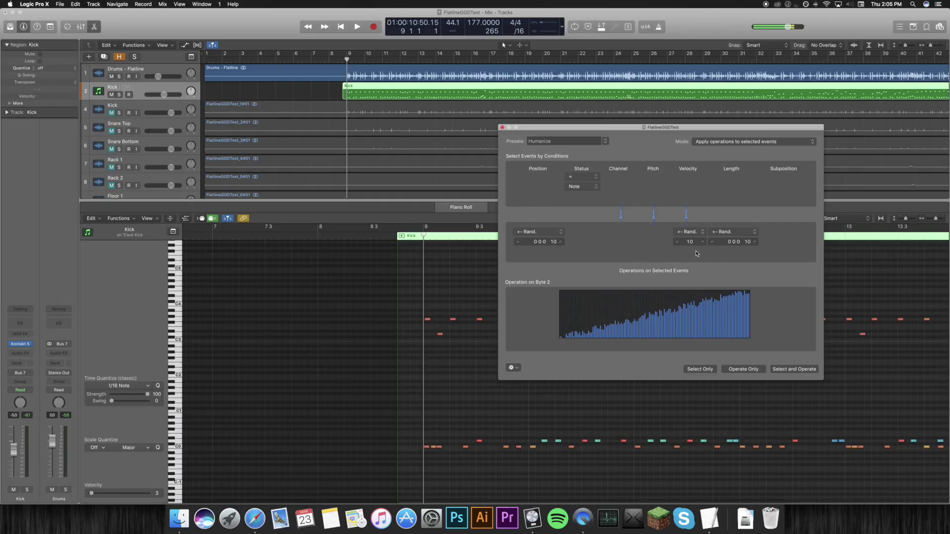
click(677, 242)
click(678, 242)
click(678, 242)
click(502, 128)
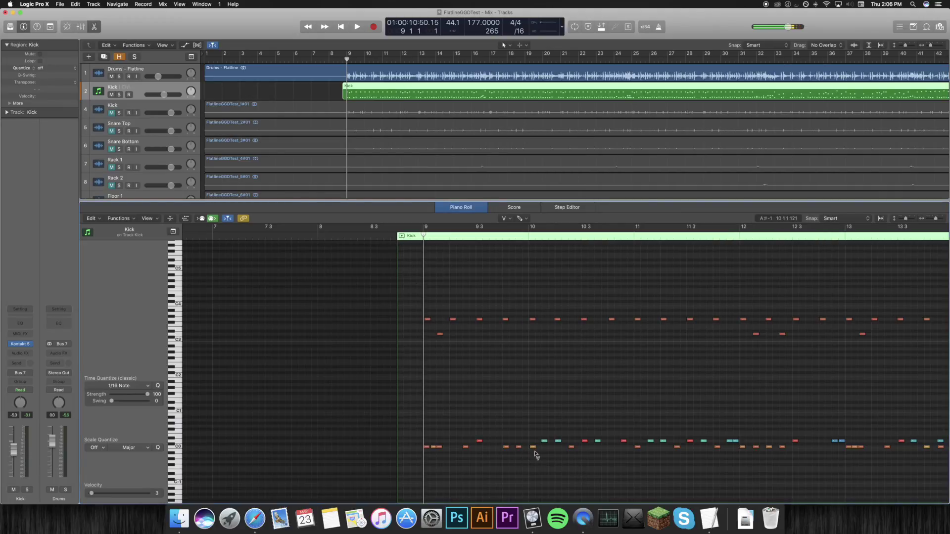
Step: Examine the Kick region's notes in the piano roll from bar 9 onward to about bar 27
scroll(652, 453, right, 5)
scroll(653, 456, right, 10)
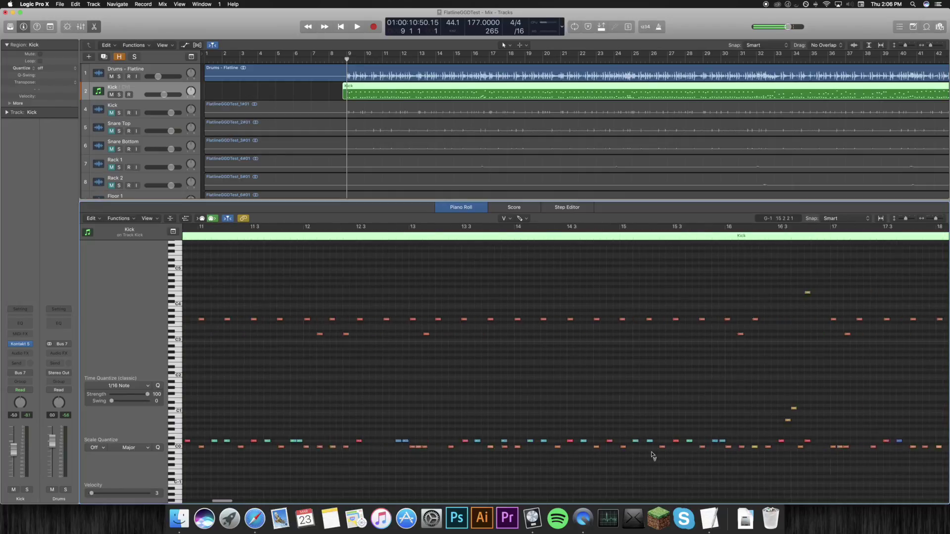
scroll(653, 455, right, 4)
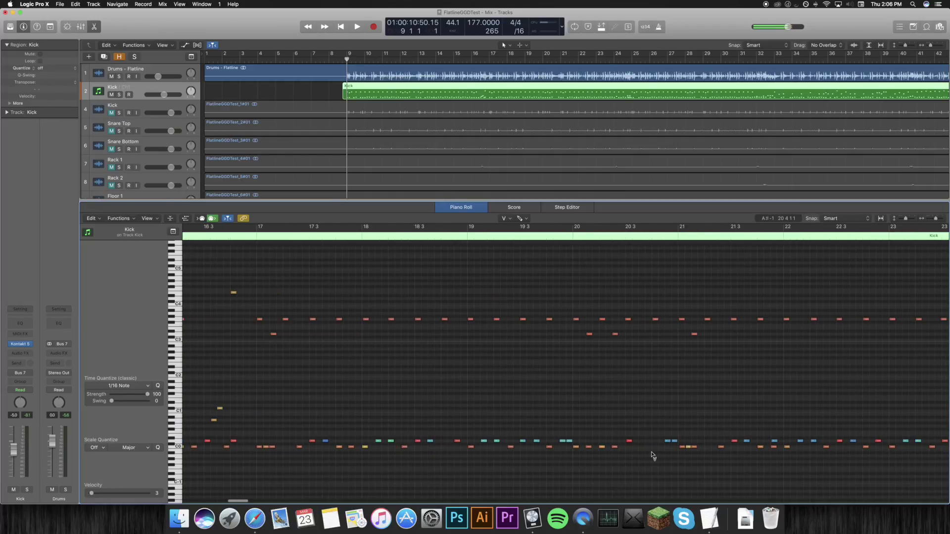
scroll(653, 455, right, 3)
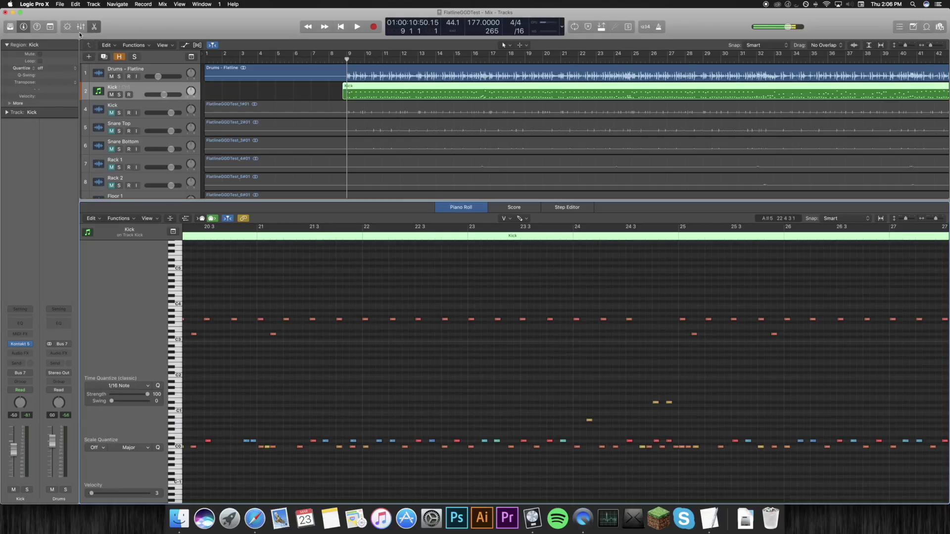
Step: Show the mixer and view the available bus sends for the Kick and Room Far instrument channels without assigning any
key(x)
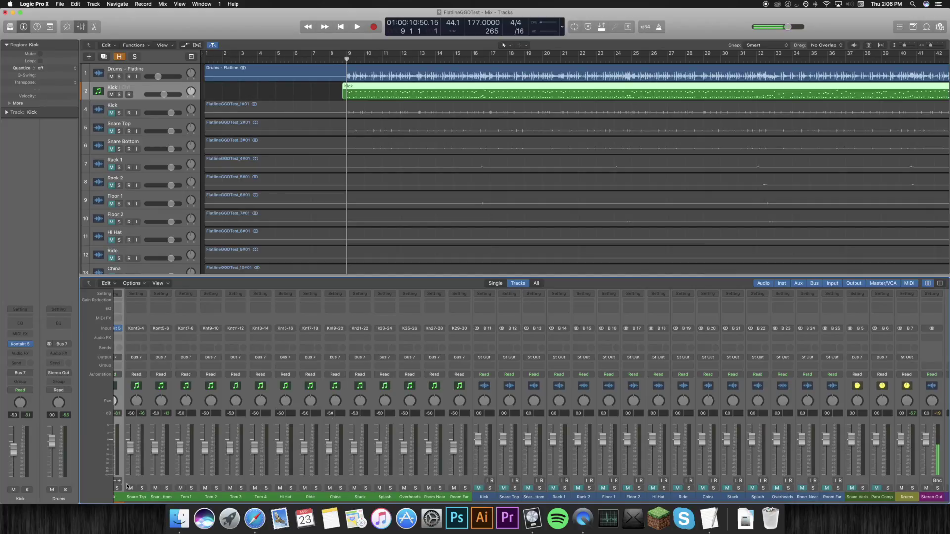
scroll(144, 445, left, 2)
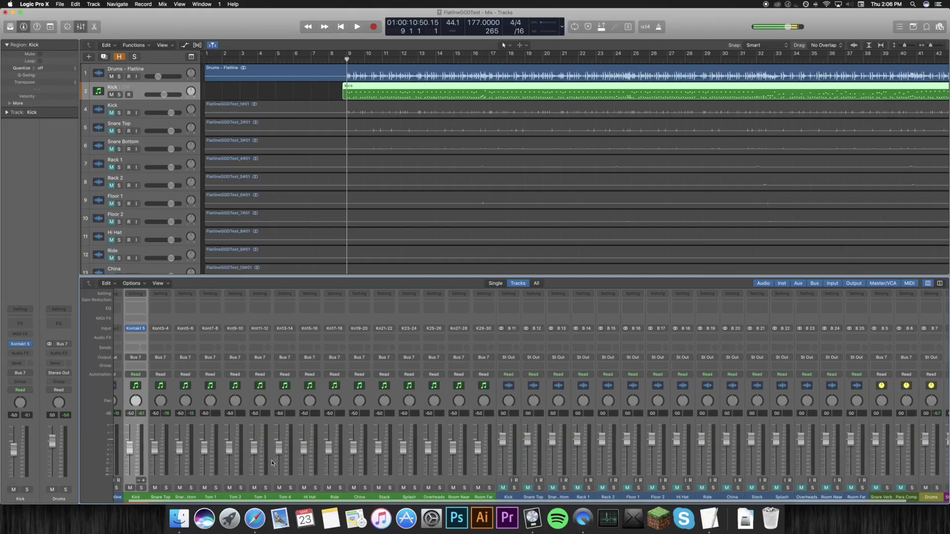
scroll(272, 463, left, 1)
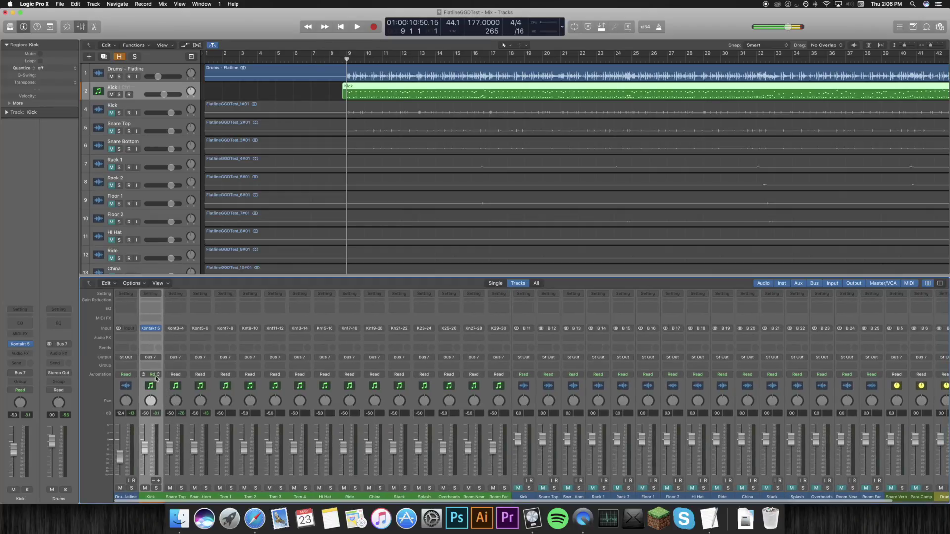
click(152, 348)
mouse_move(158, 380)
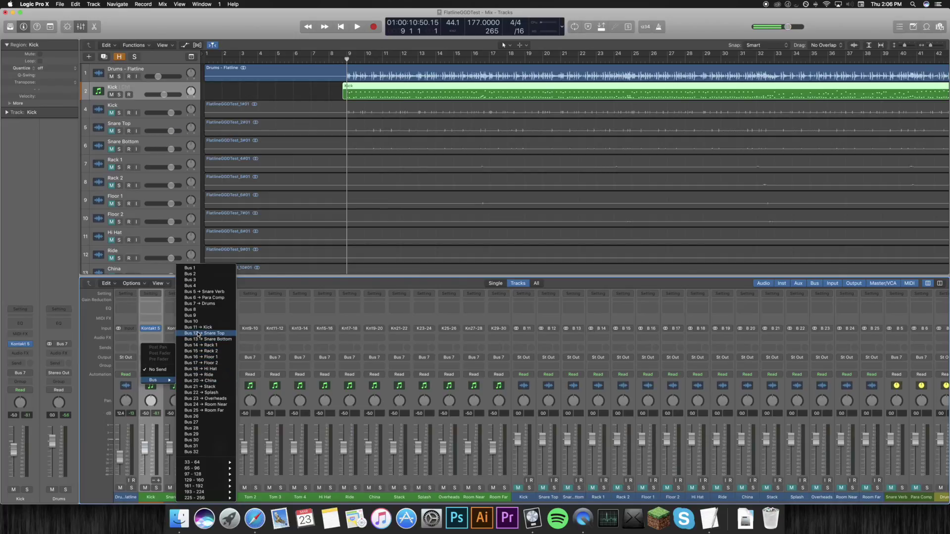
click(153, 371)
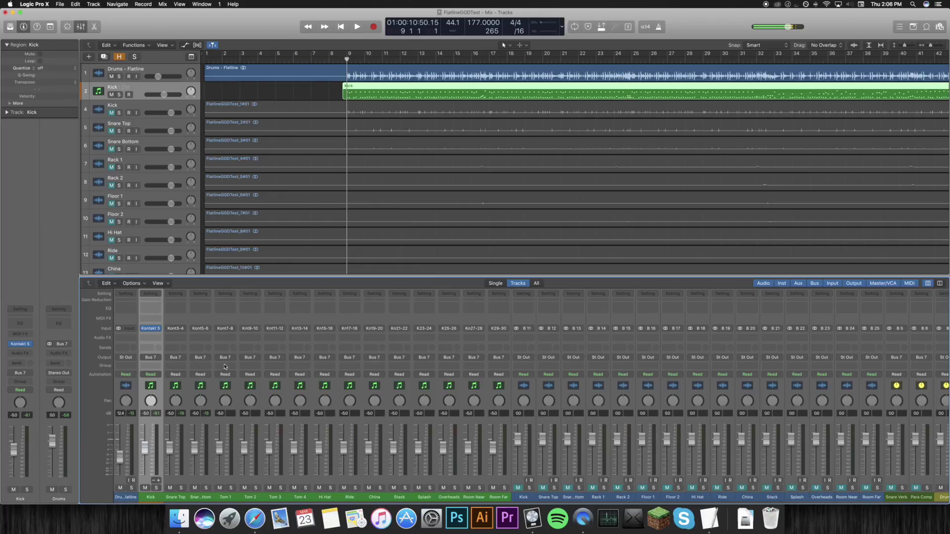
click(498, 348)
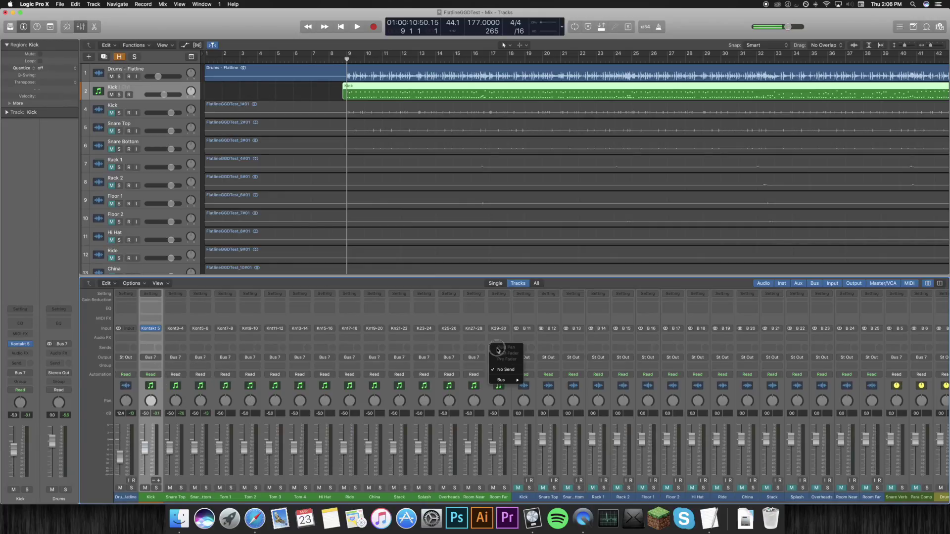
mouse_move(505, 381)
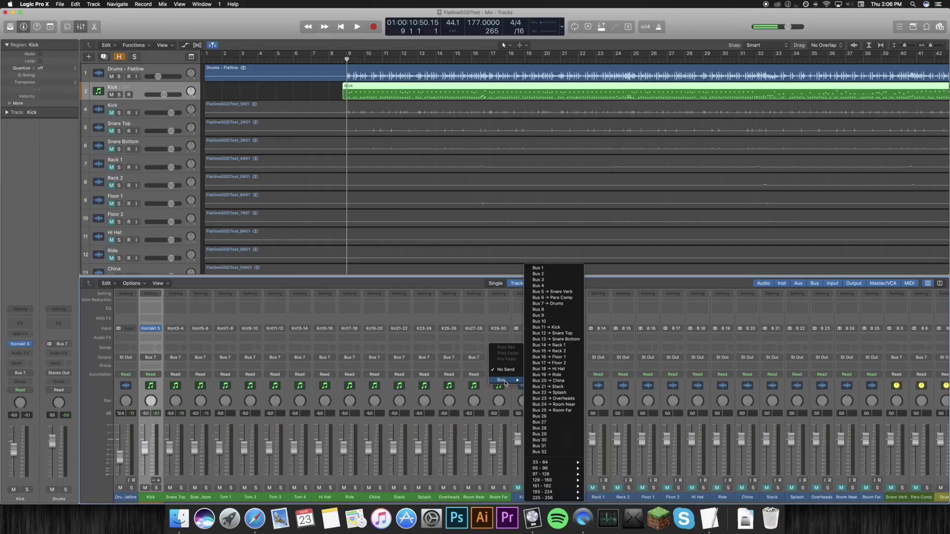
click(448, 286)
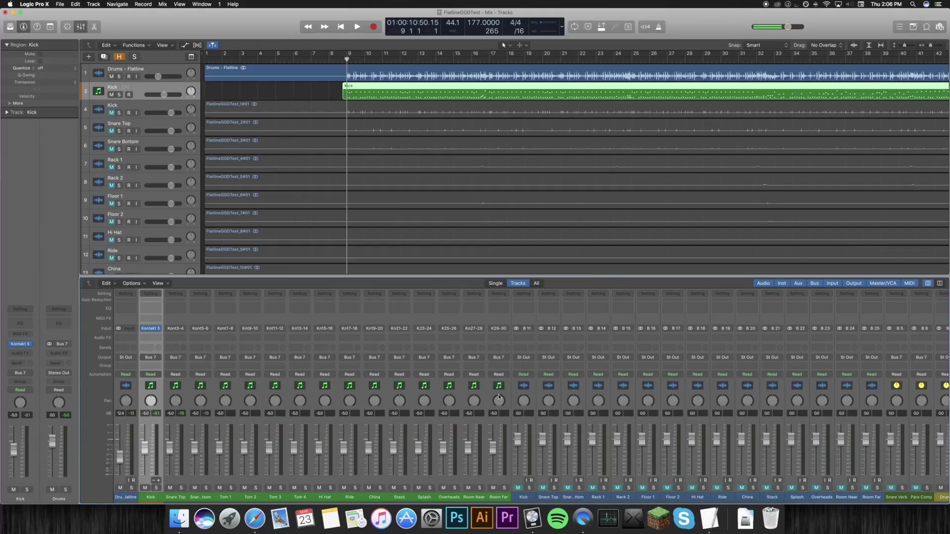
Step: Look over the individual drum audio tracks and the remaining mixer channels
scroll(747, 428, right, 2)
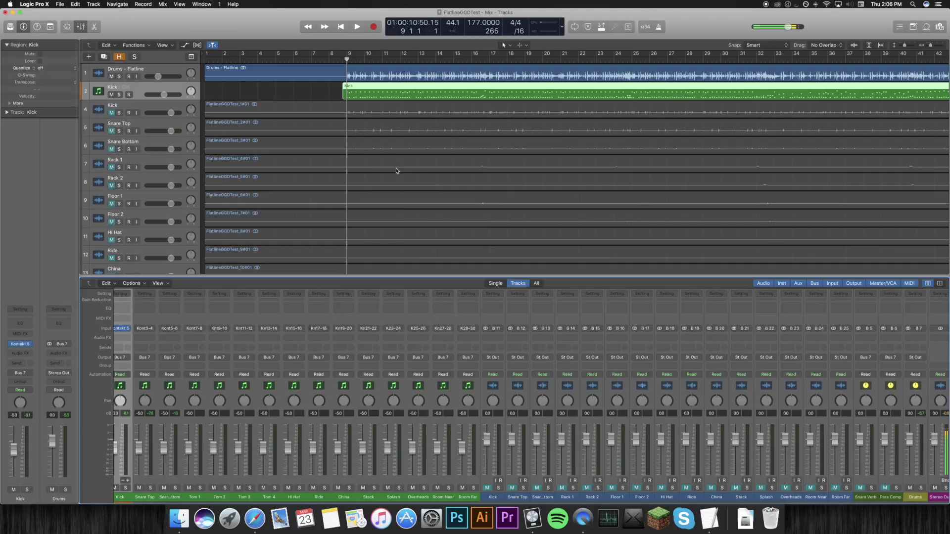
scroll(394, 167, down, 8)
scroll(395, 167, up, 8)
scroll(586, 215, right, 15)
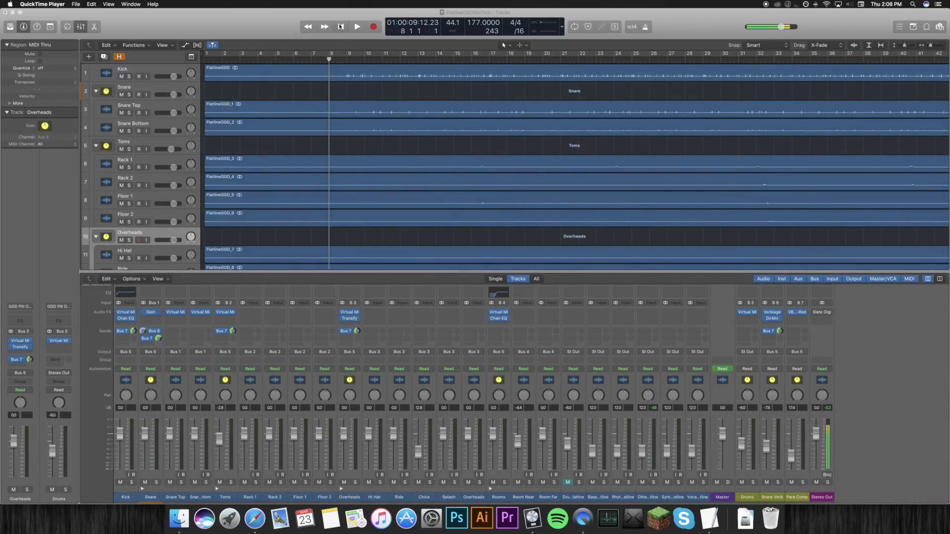
Step: Return the playhead to the start of the FlatlineGGDMixTest project and look through its track list down to Master
click(340, 26)
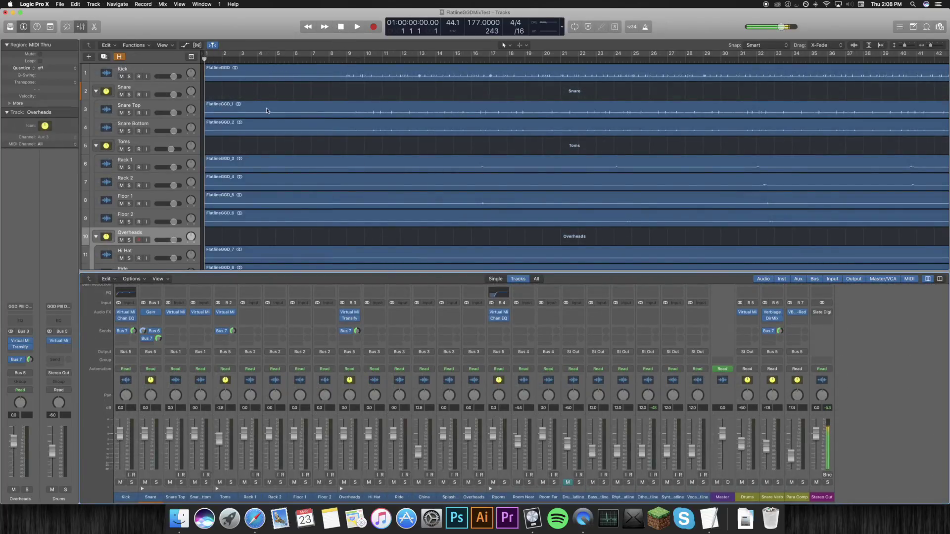
scroll(470, 167, down, 5)
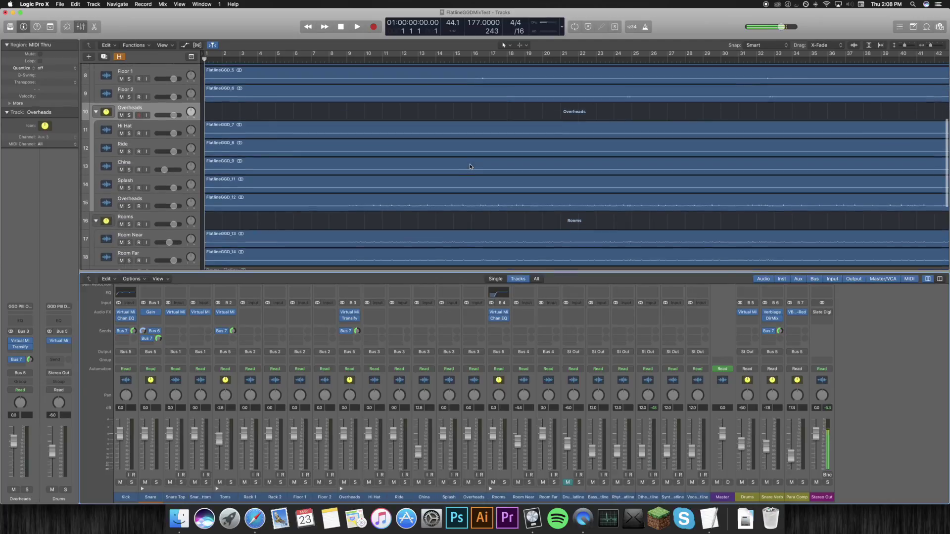
scroll(434, 140, up, 5)
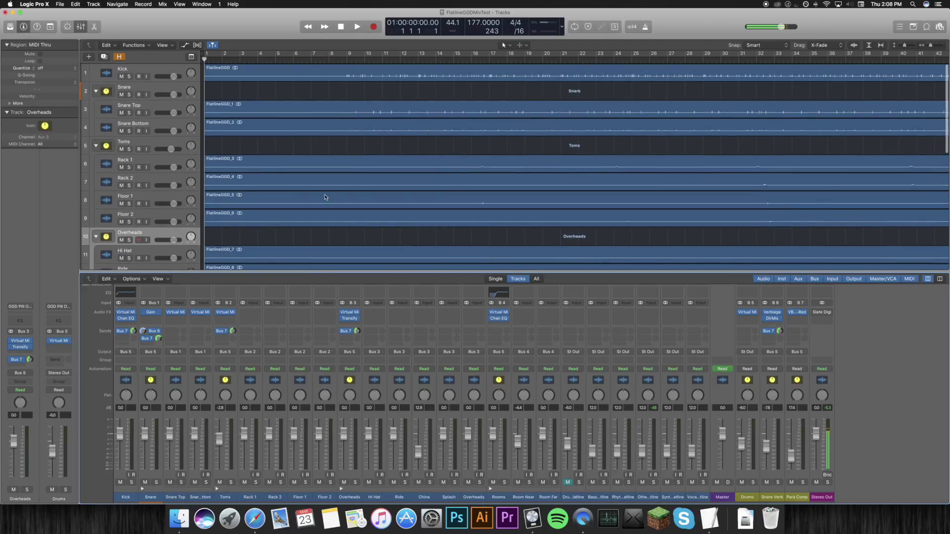
scroll(327, 197, down, 8)
scroll(373, 207, down, 5)
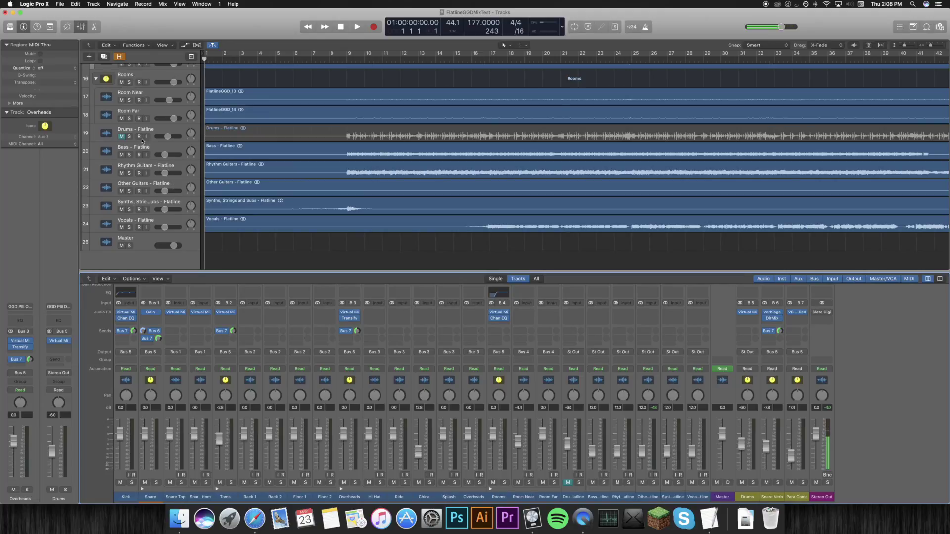
Step: Unmute Drums - Flatline, mute the Drums bus and play the mix from about bar 7
click(122, 138)
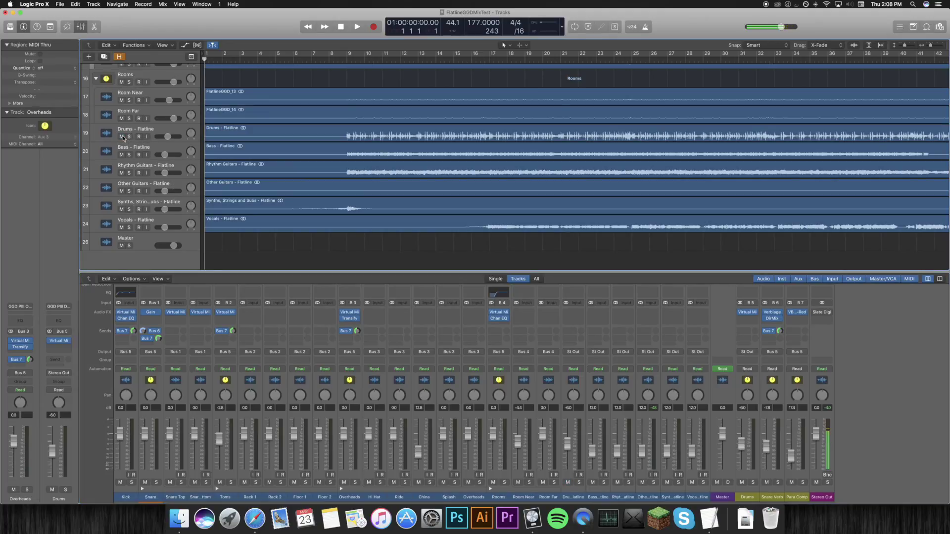
click(741, 483)
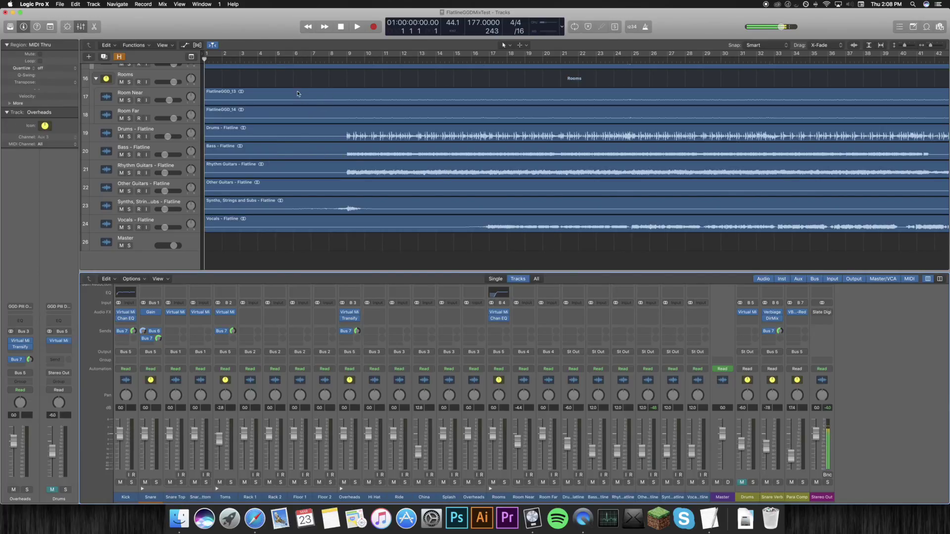
click(313, 59)
key(space)
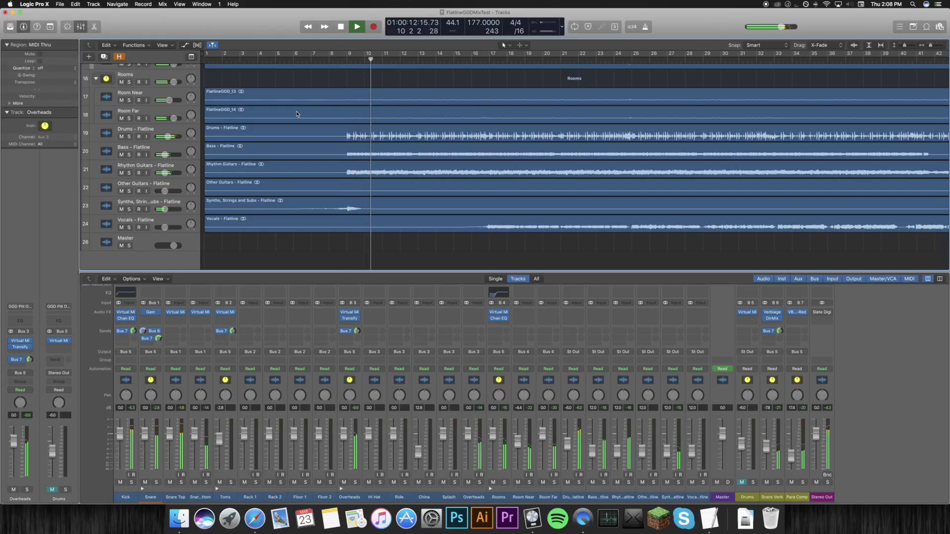
key(space)
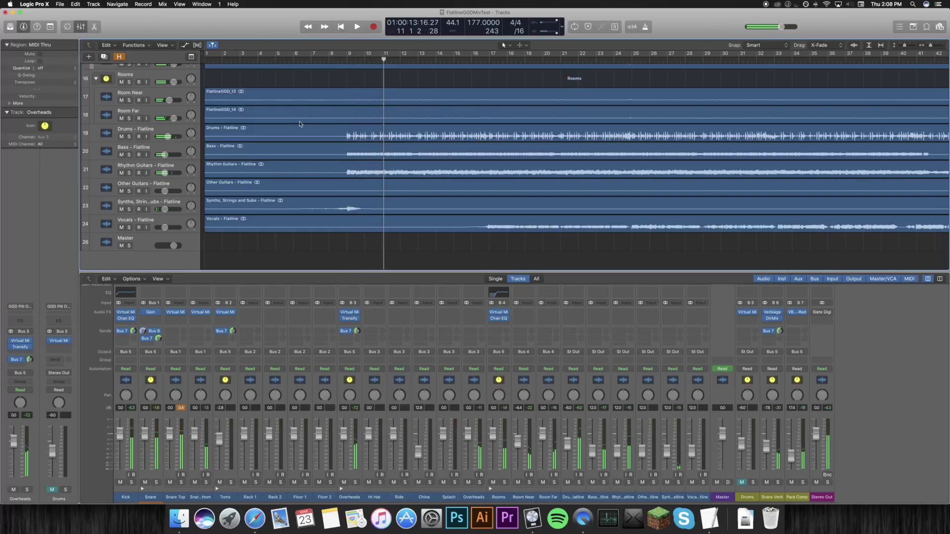
click(340, 27)
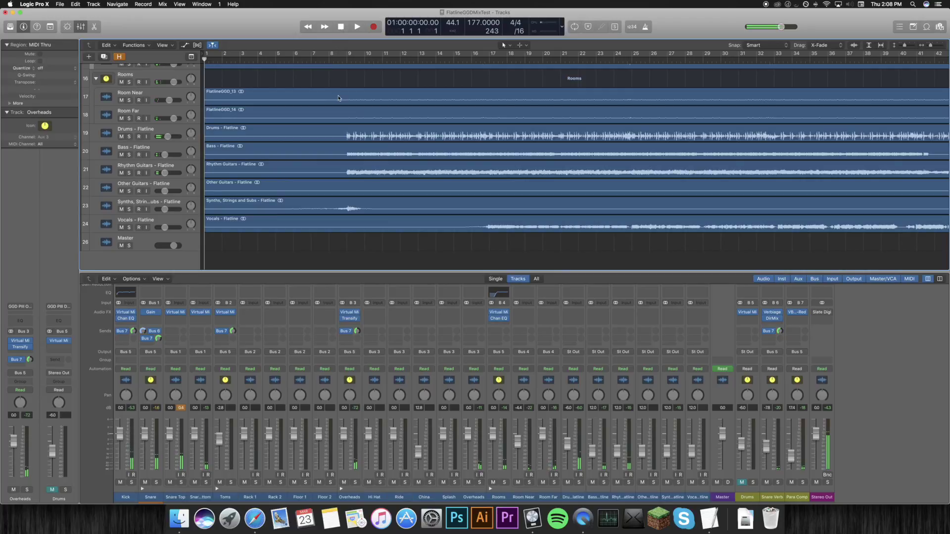
Step: Unmute the Drums bus, mute Drums - Flatline and play the mix from about bar 7 for comparison
click(742, 482)
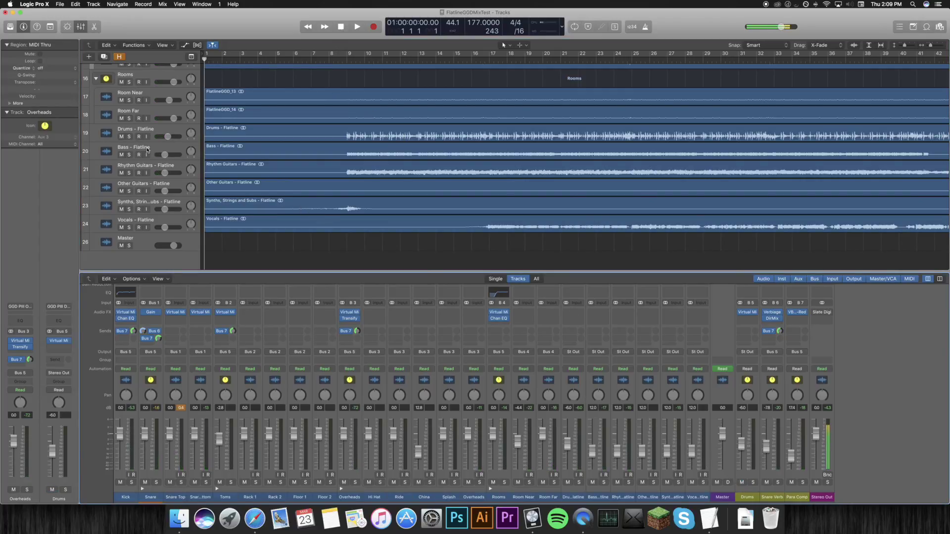
click(121, 136)
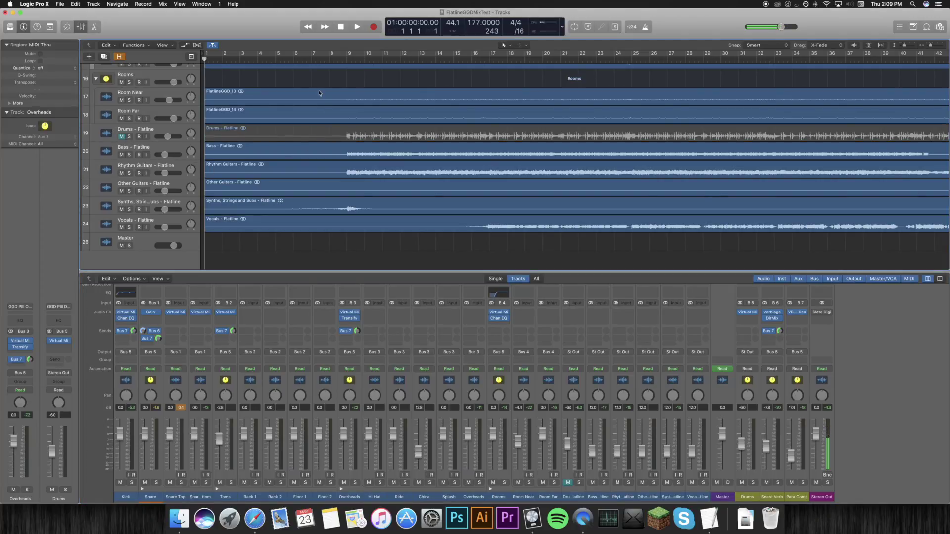
click(311, 59)
key(space)
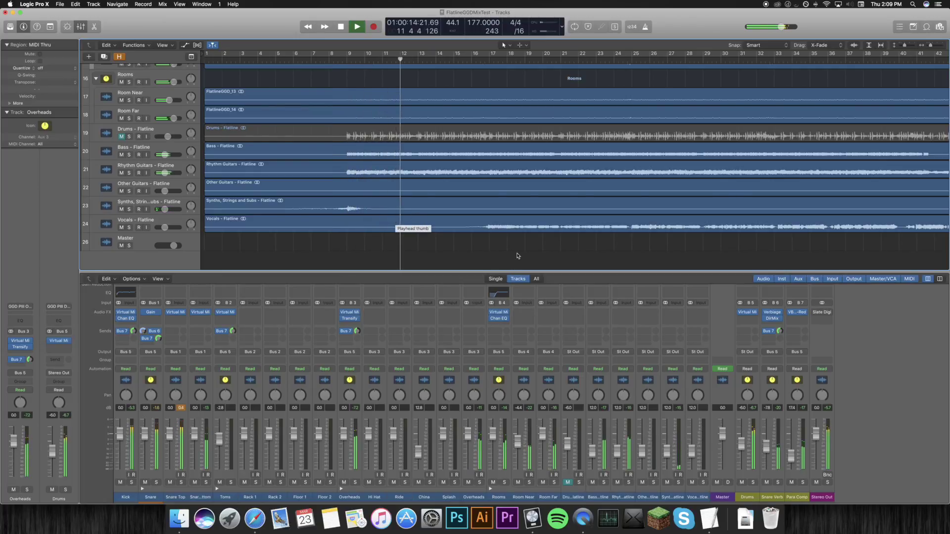
key(space)
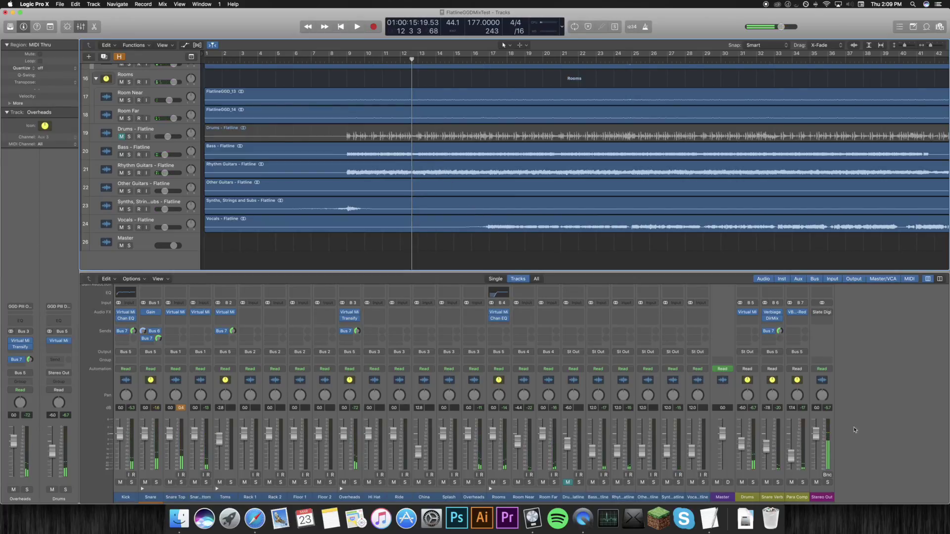
scroll(446, 161, up, 3)
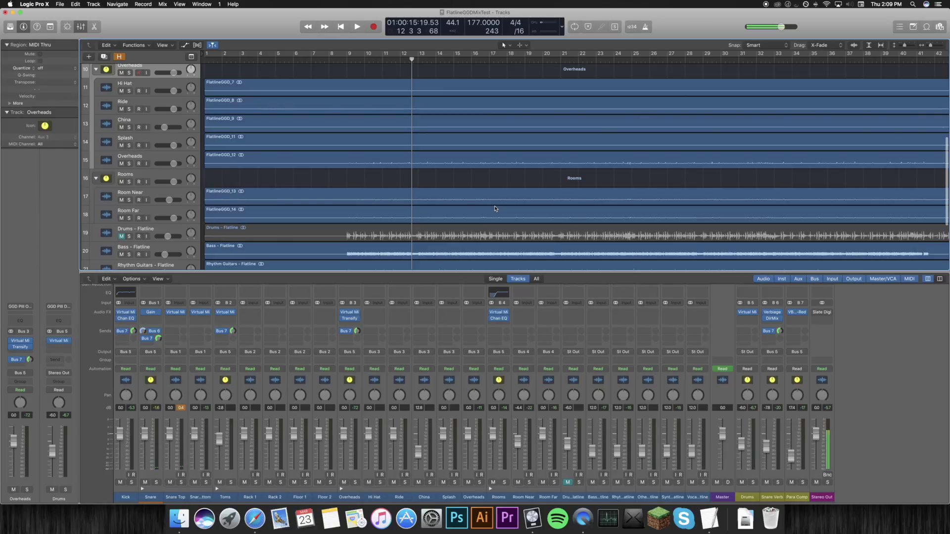
scroll(487, 209, up, 10)
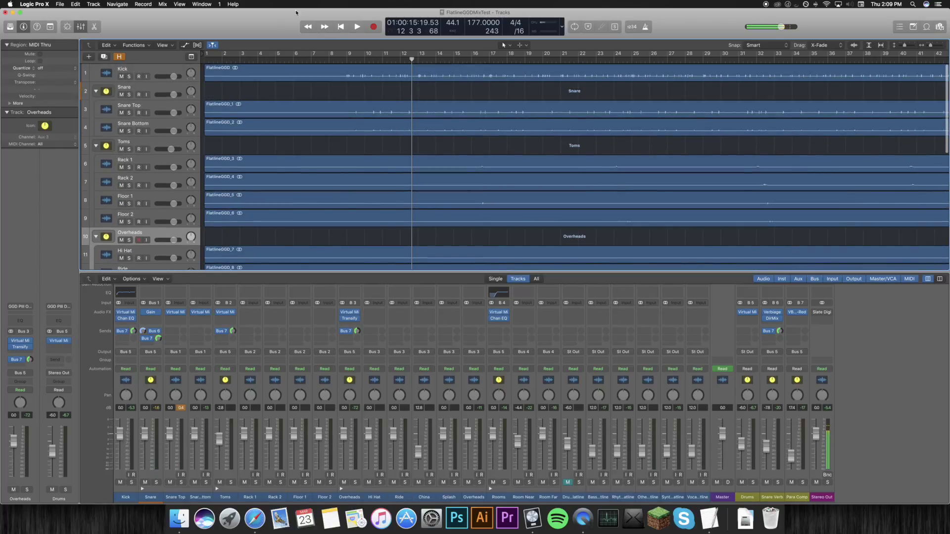
click(340, 27)
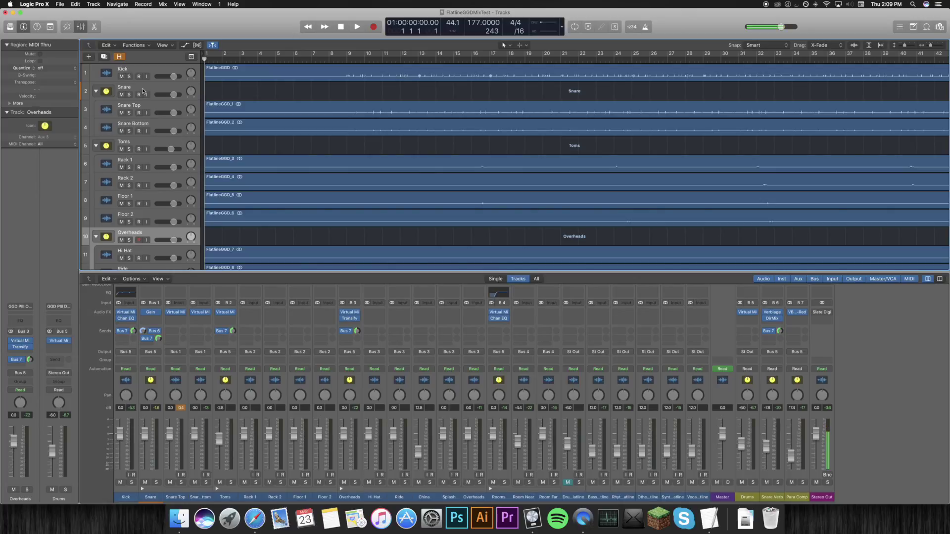
Step: Select the Snare stack, collapse it and select the Toms stack
click(96, 91)
click(96, 91)
scroll(151, 93, left, 1)
click(151, 90)
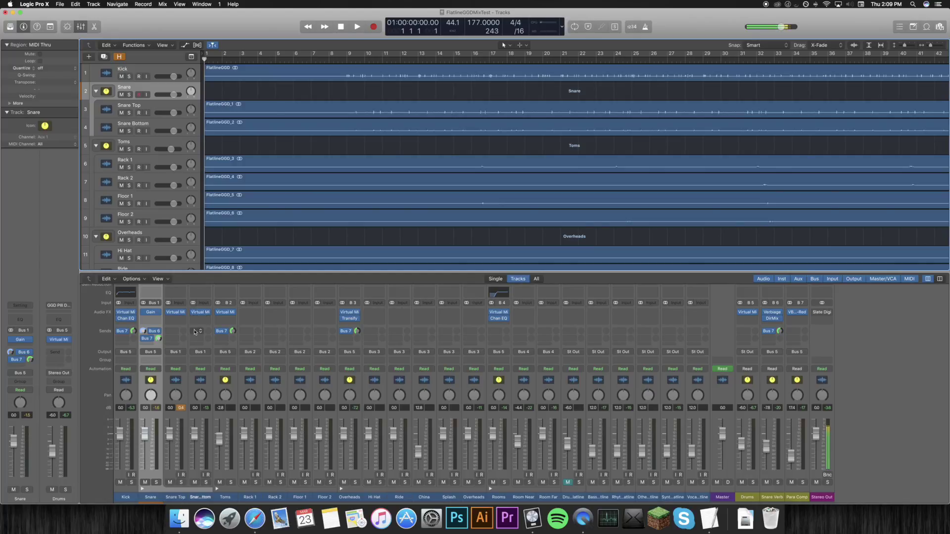
click(96, 92)
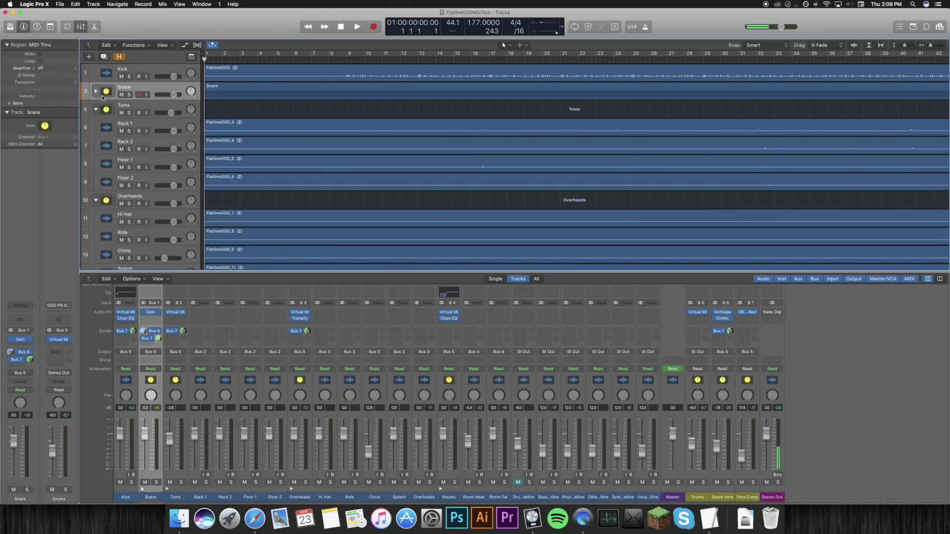
click(131, 107)
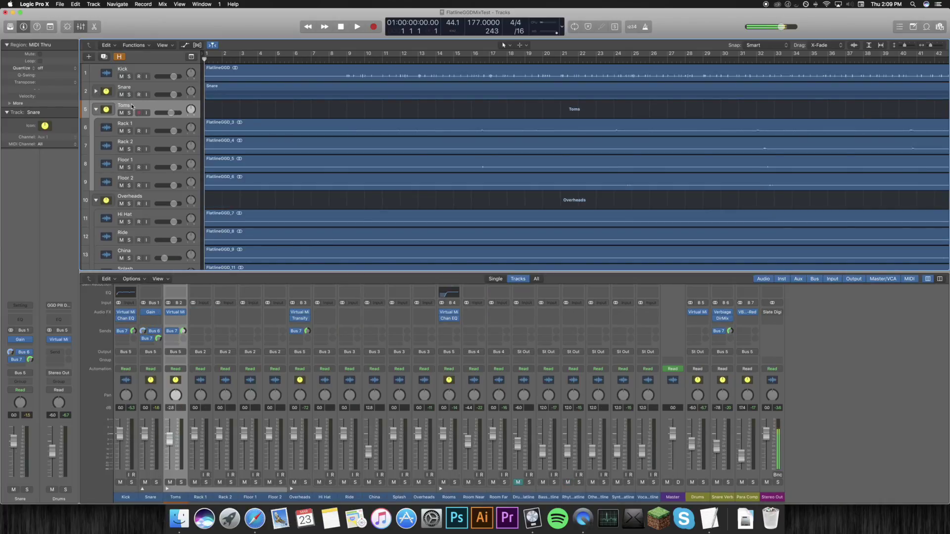
Step: Collapse the Toms, Overheads and Rooms track stacks so only their summing tracks remain in the track list
click(97, 110)
click(147, 127)
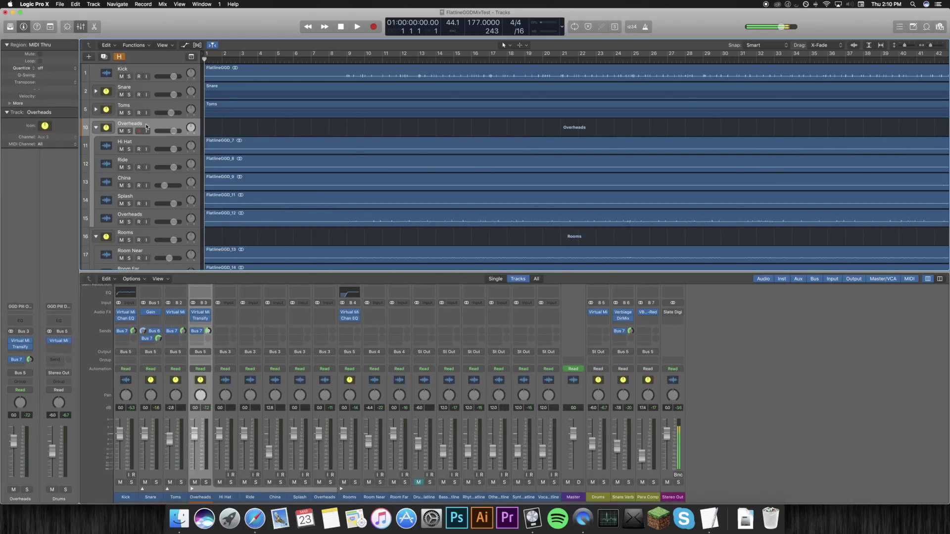
click(96, 128)
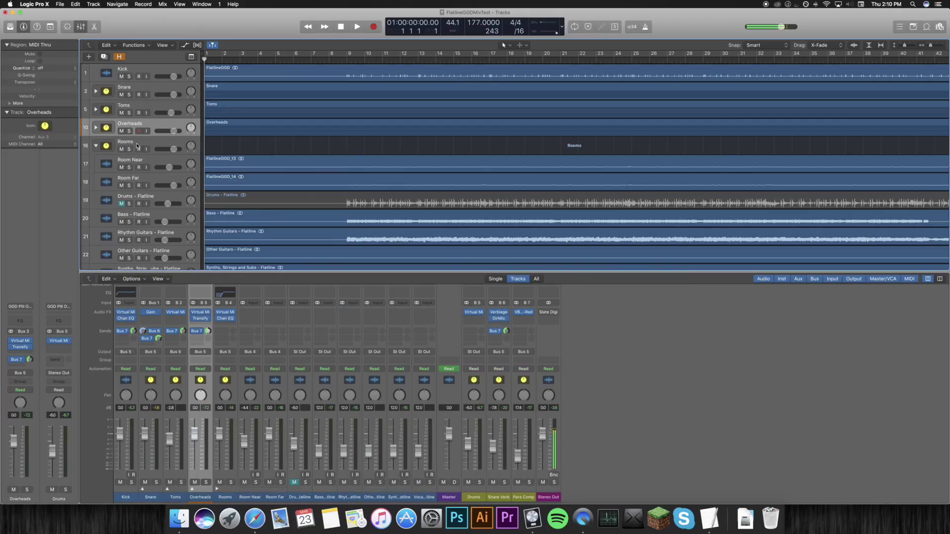
click(125, 152)
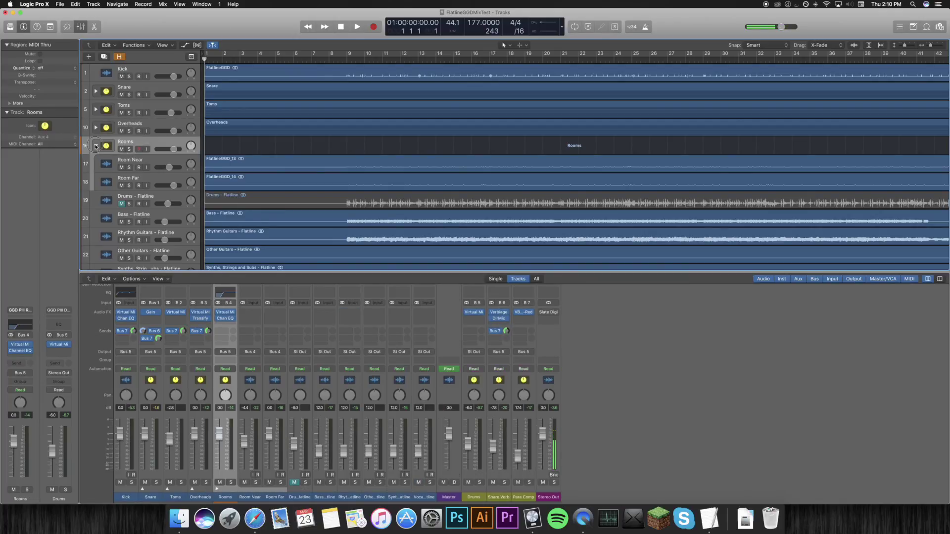
click(97, 145)
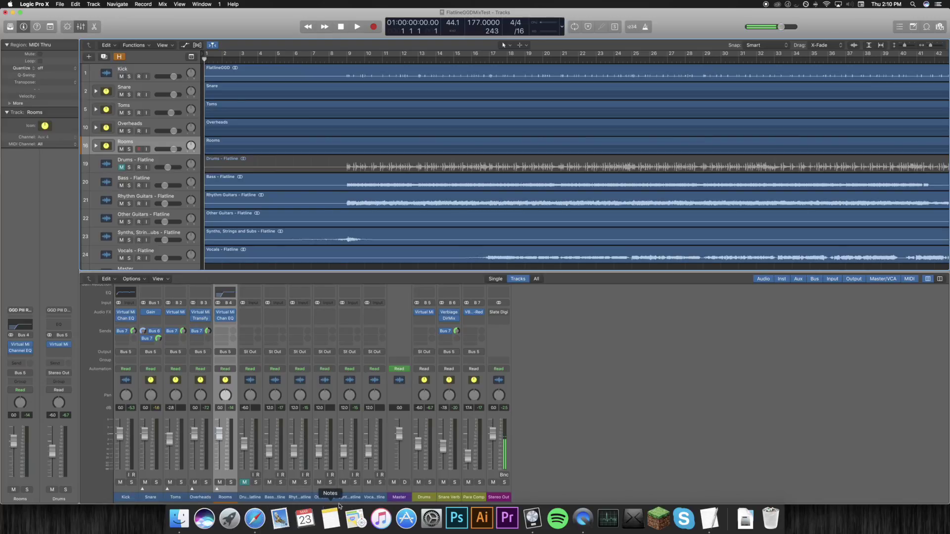
Step: Select the Drums bus, inspect the VBC FG-Red compressor on the Para Comp bus and close its window
click(428, 498)
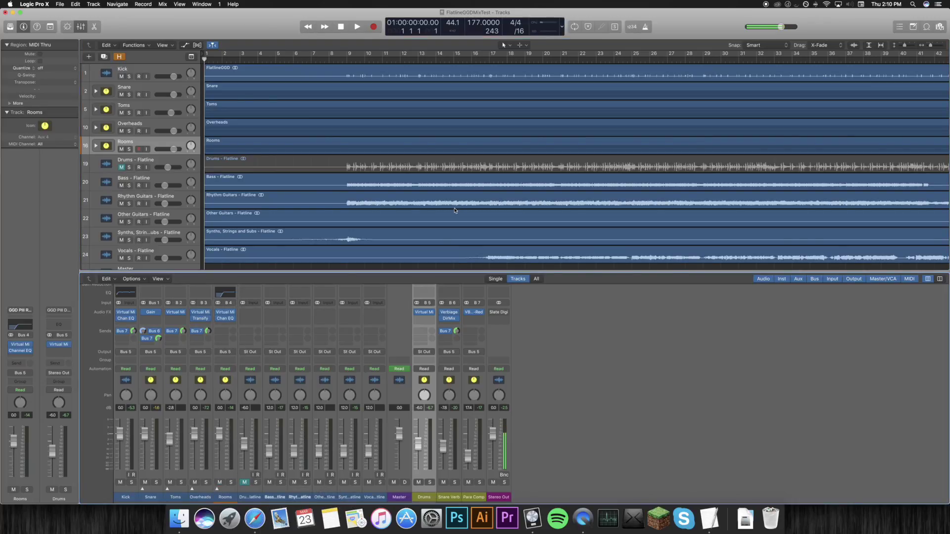
mouse_move(425, 313)
click(471, 498)
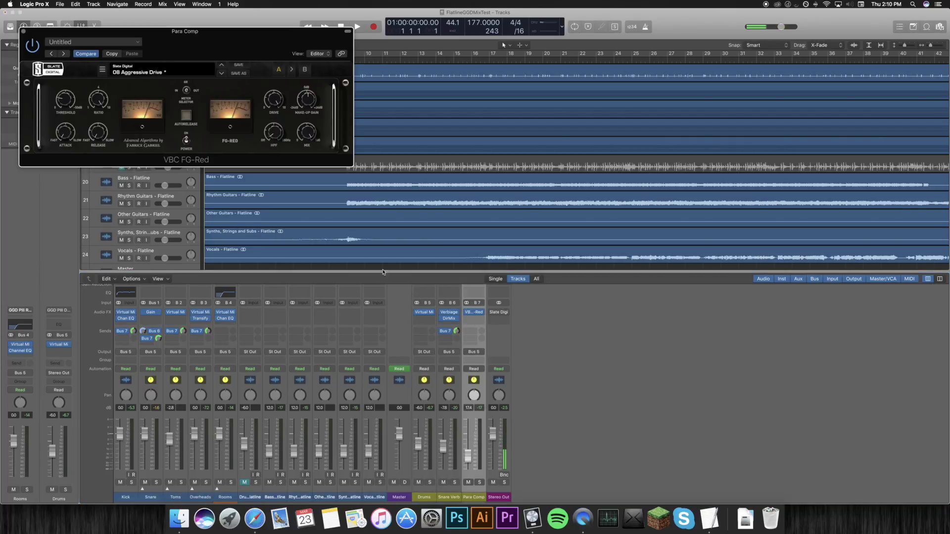
drag(197, 31, 702, 259)
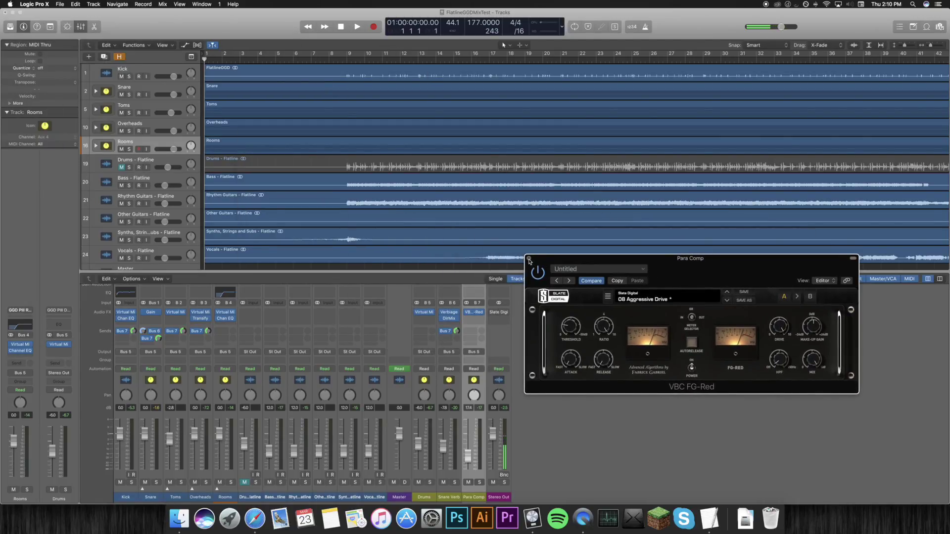
click(529, 260)
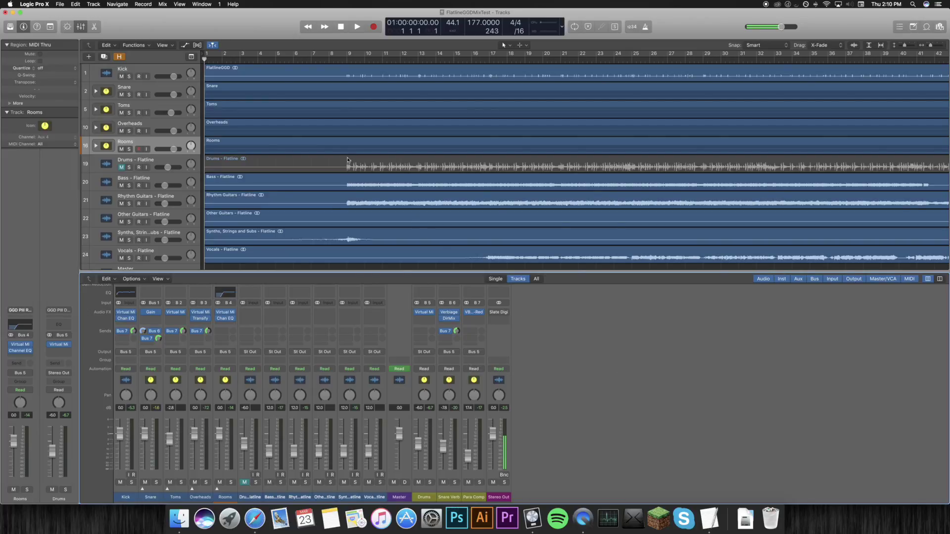
Step: Select the Kick channel, open its Virtual Mix Rack insert and move the plug-in window clear of the Kick mixer strip
scroll(280, 384, up, 1)
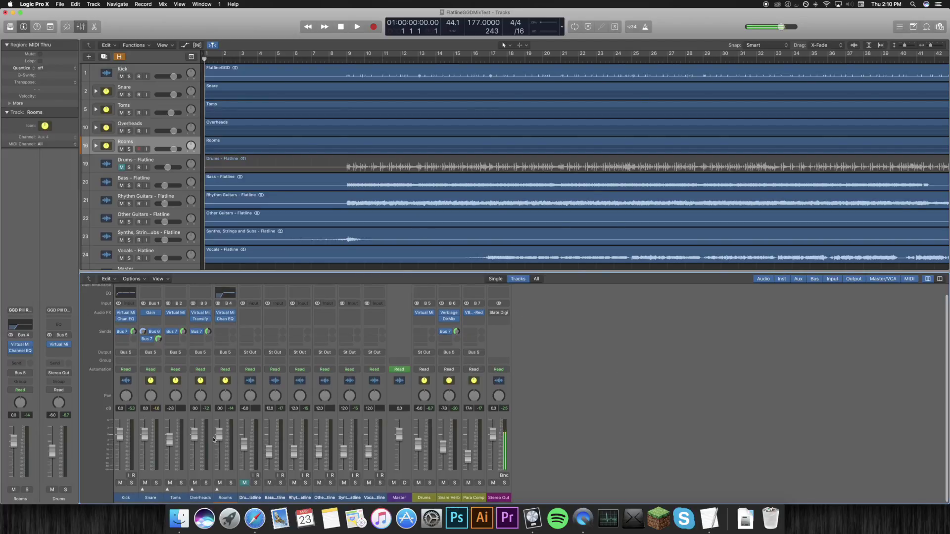
click(125, 498)
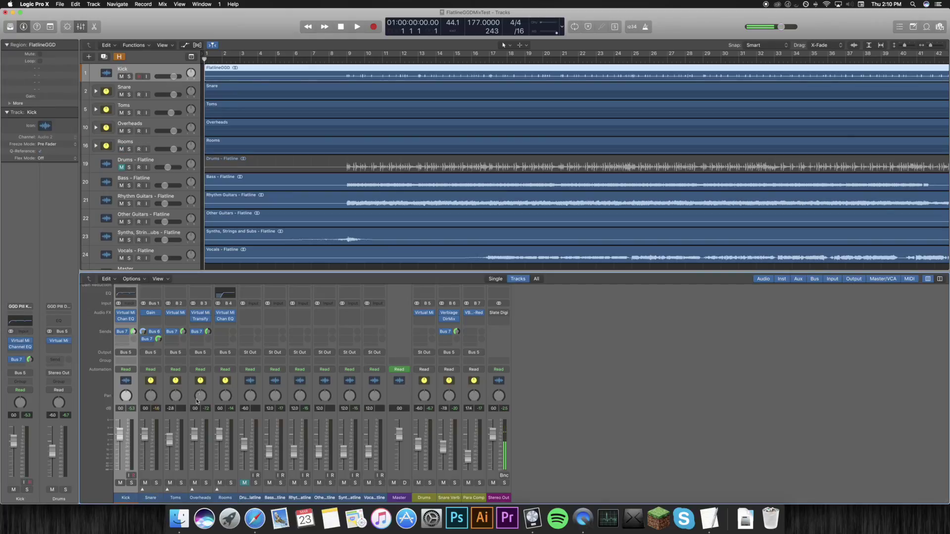
mouse_move(127, 315)
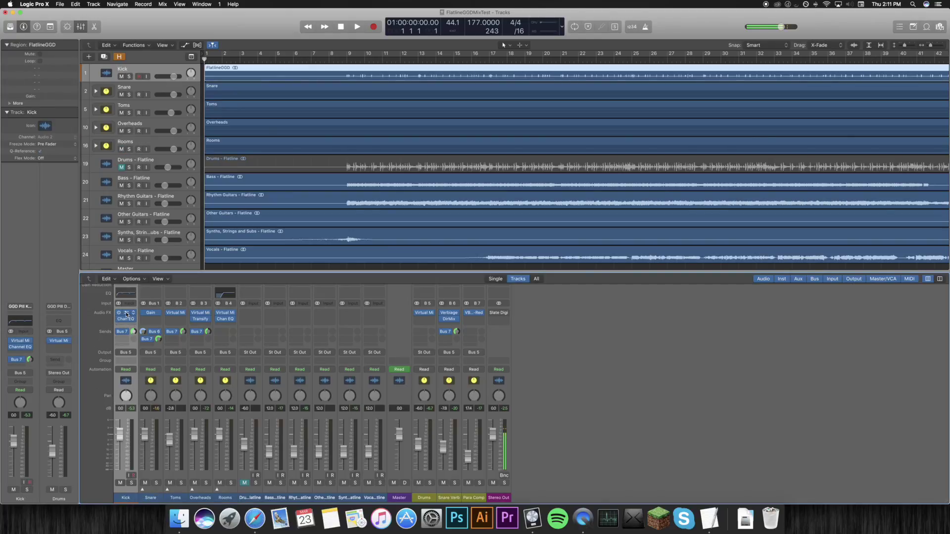
click(126, 313)
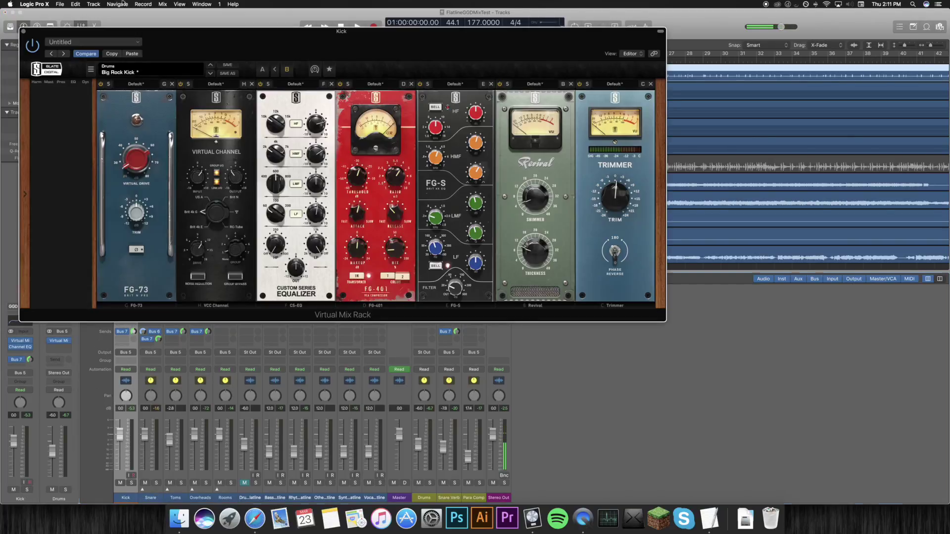
drag(155, 29, 435, 67)
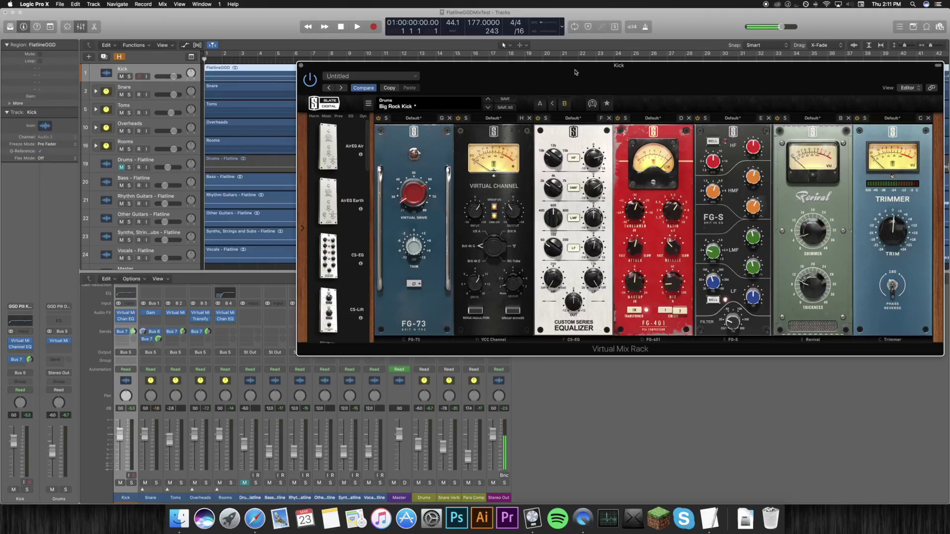
drag(574, 71, 493, 86)
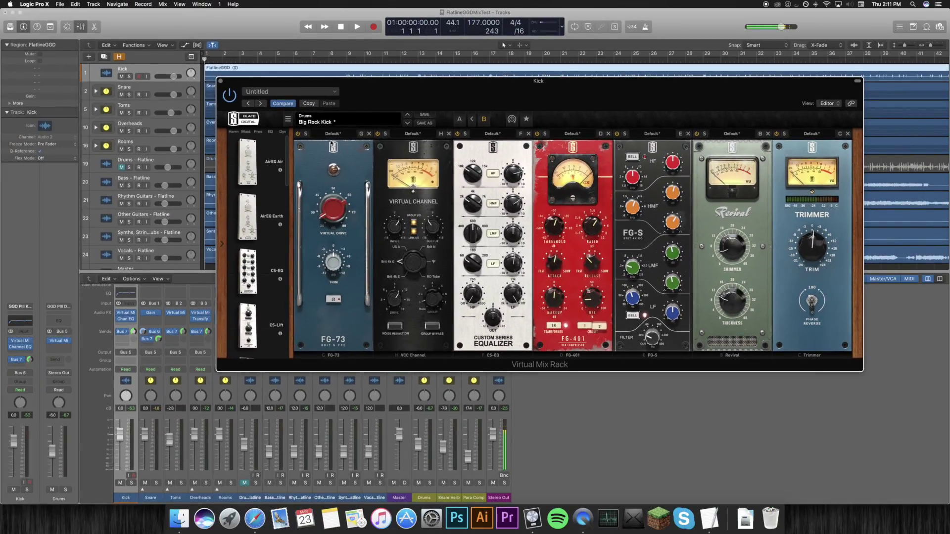
drag(364, 85, 353, 70)
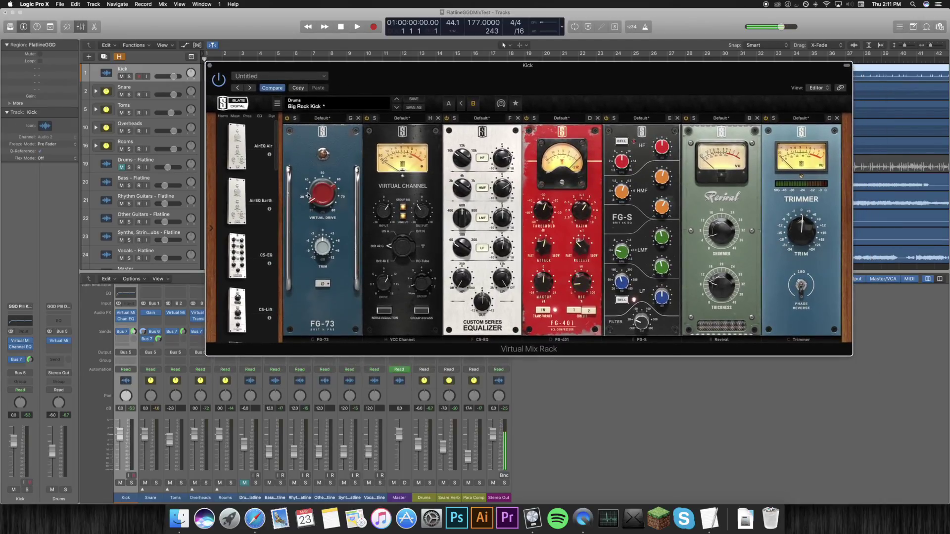
Step: Audition the soloed Kick from about bar 8 with its Virtual Mix Rack visible, stop playback and unsolo the track
click(132, 483)
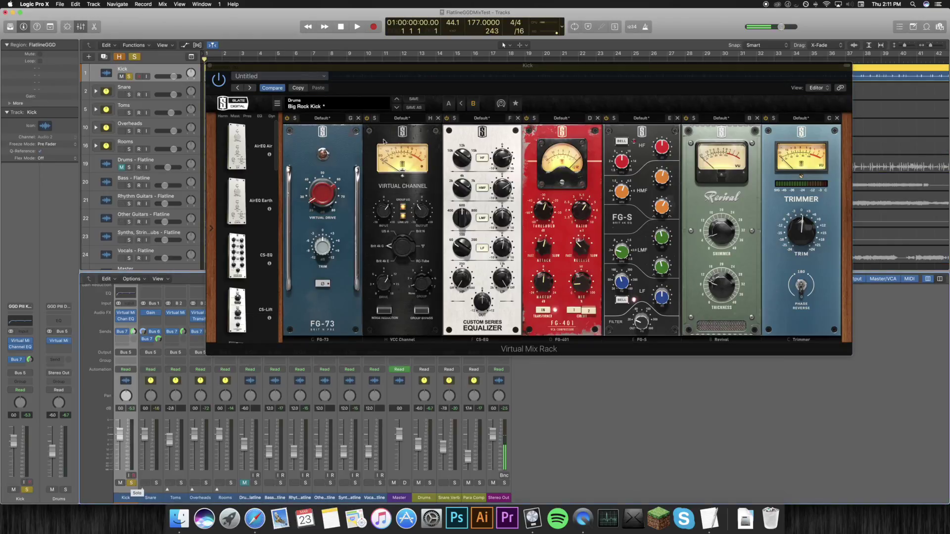
drag(396, 66, 356, 176)
click(332, 60)
key(space)
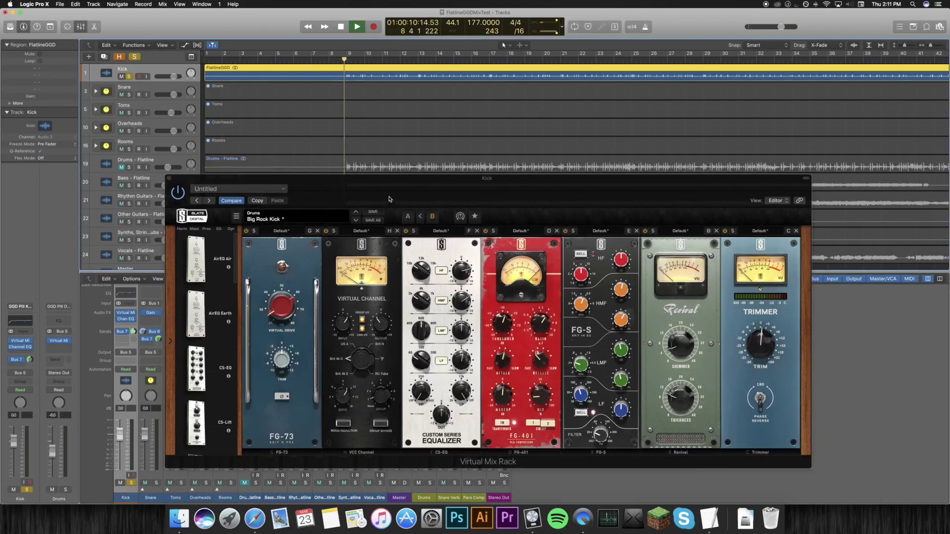
drag(389, 178, 418, 129)
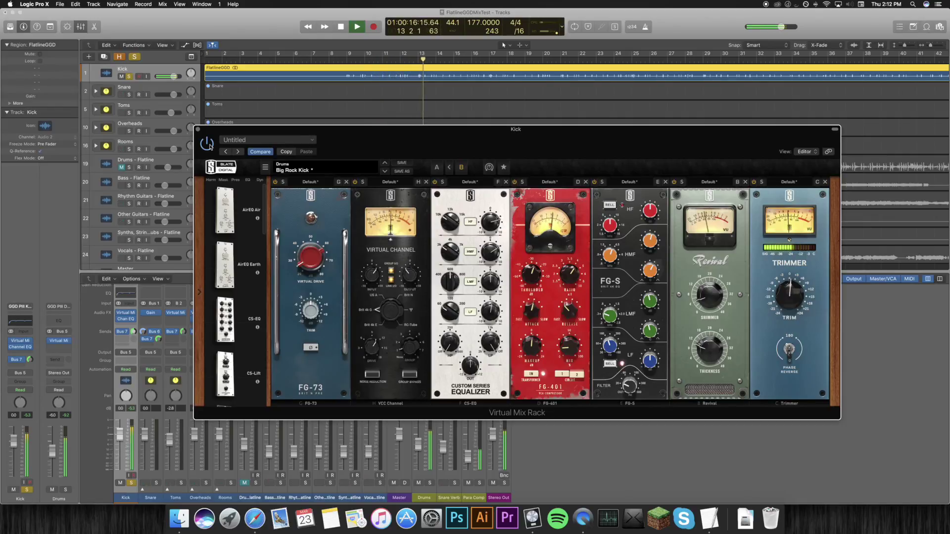
key(space)
click(132, 483)
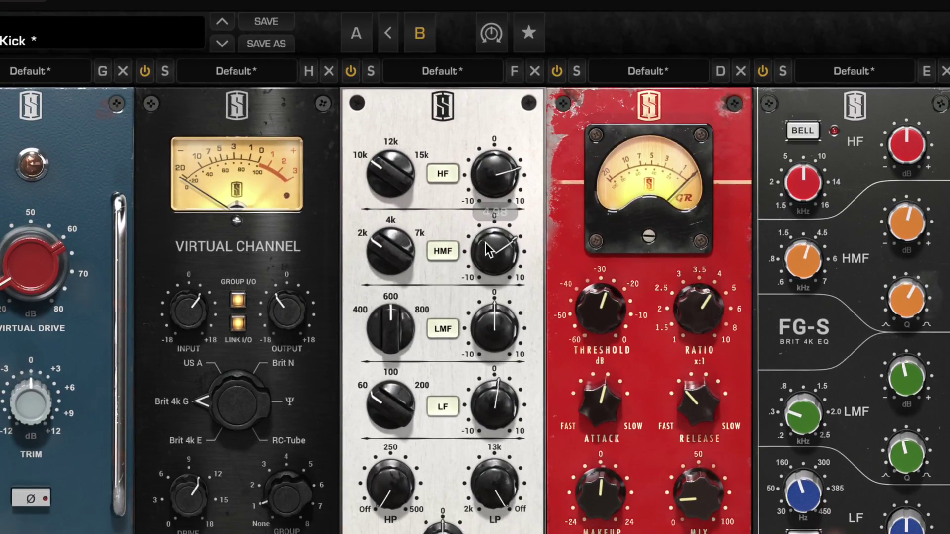
Step: Examine the Kick rack's CS-EQ bands, FG-401 compressor settings, FG-S midrange, low and filter settings, and Revival Thickness
mouse_move(483, 289)
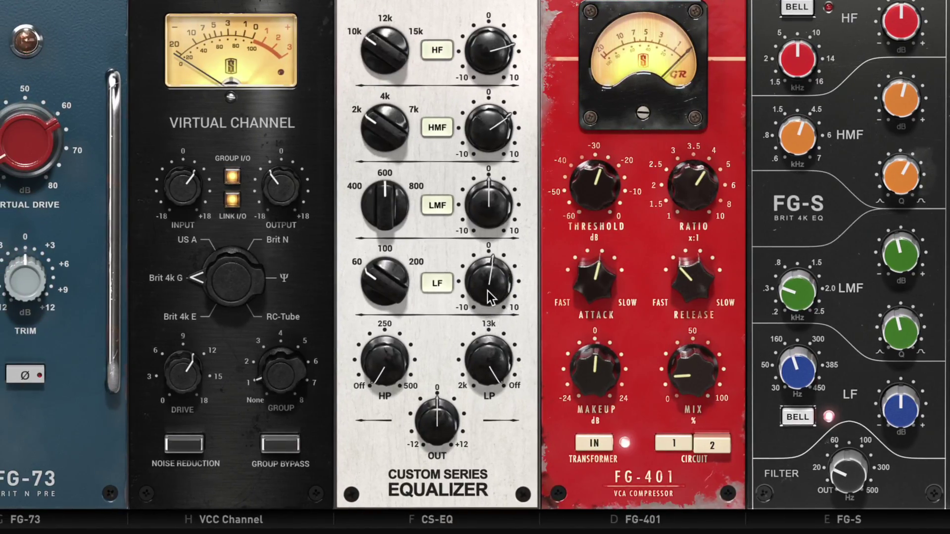
mouse_move(488, 291)
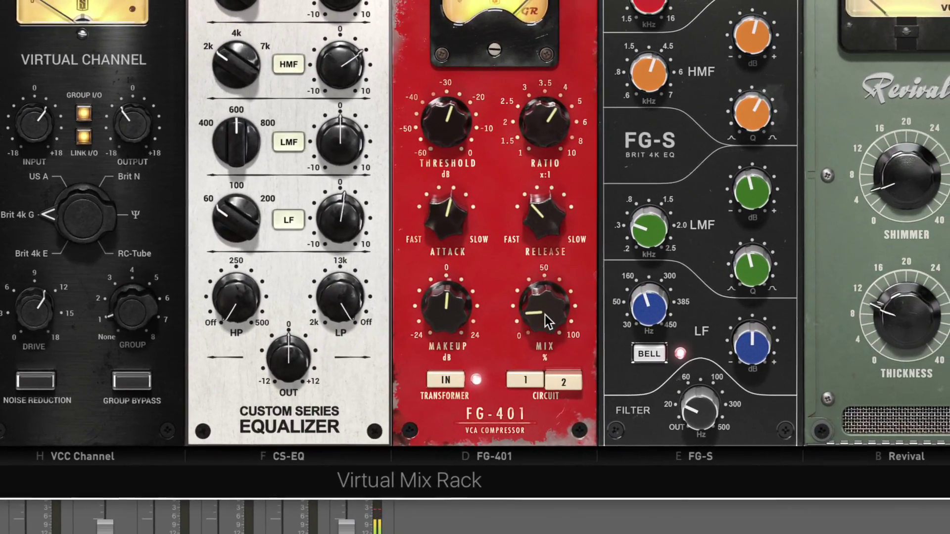
mouse_move(559, 453)
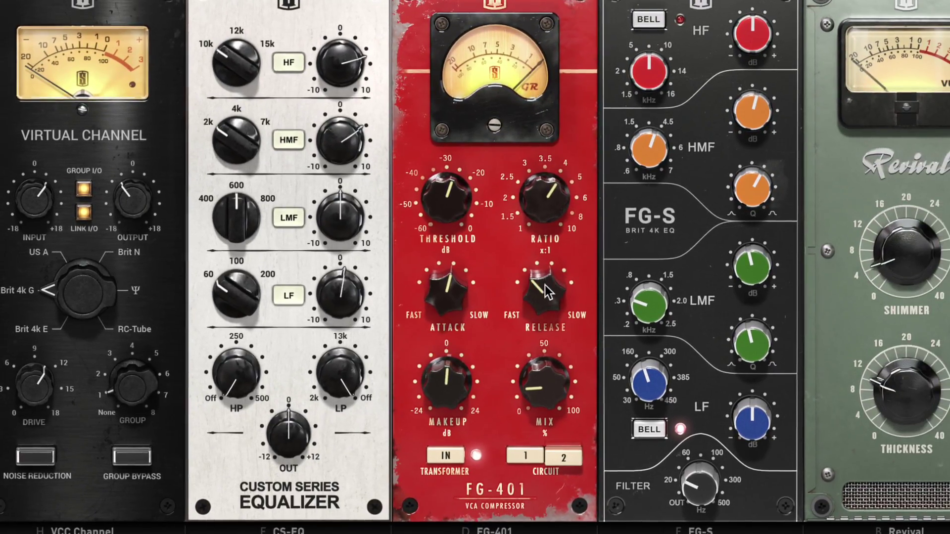
mouse_move(615, 288)
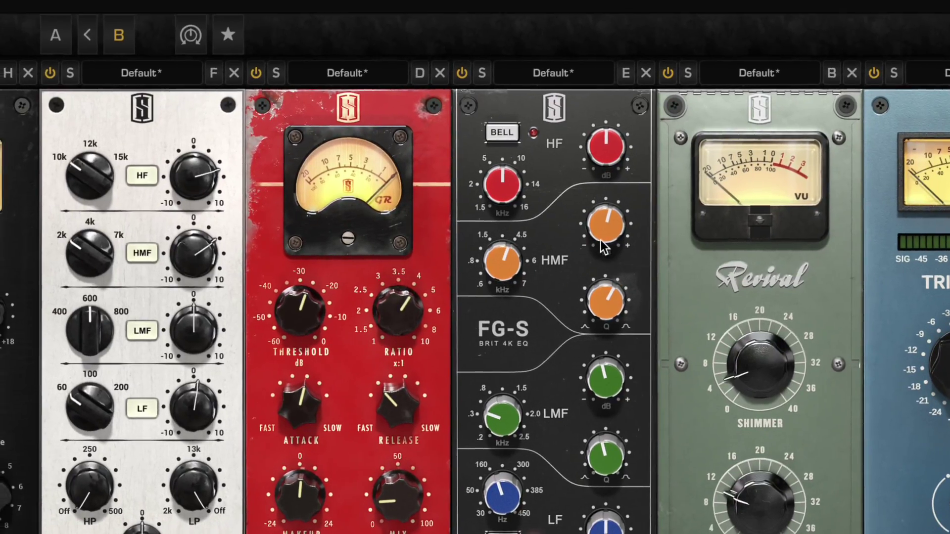
mouse_move(602, 224)
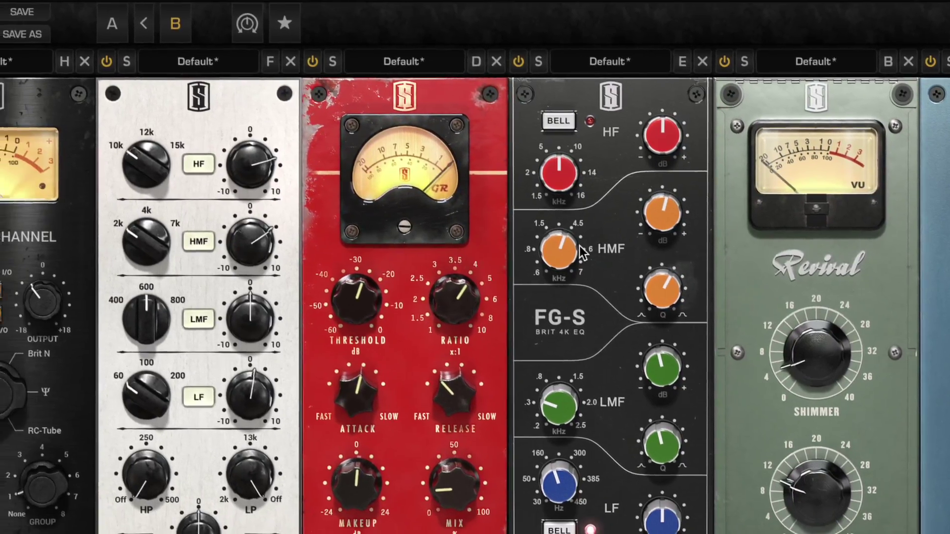
mouse_move(573, 263)
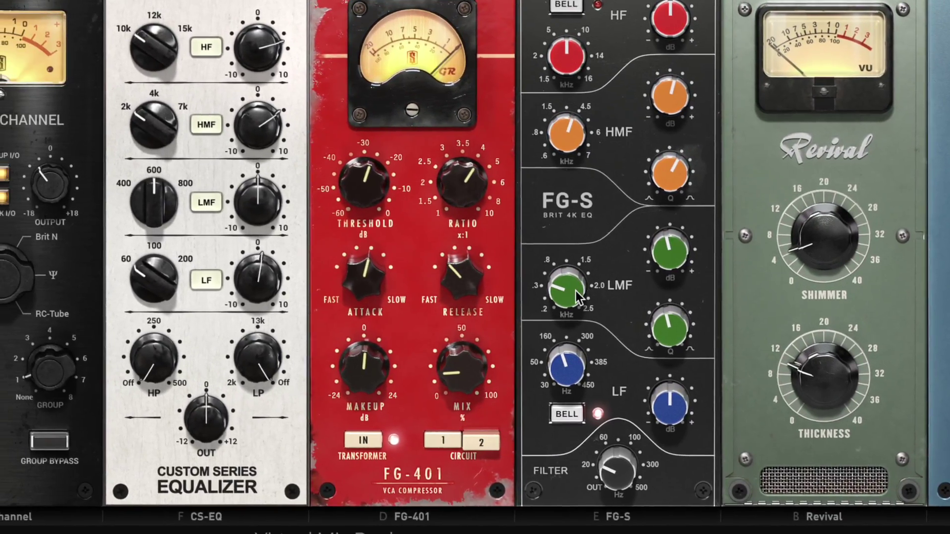
mouse_move(565, 289)
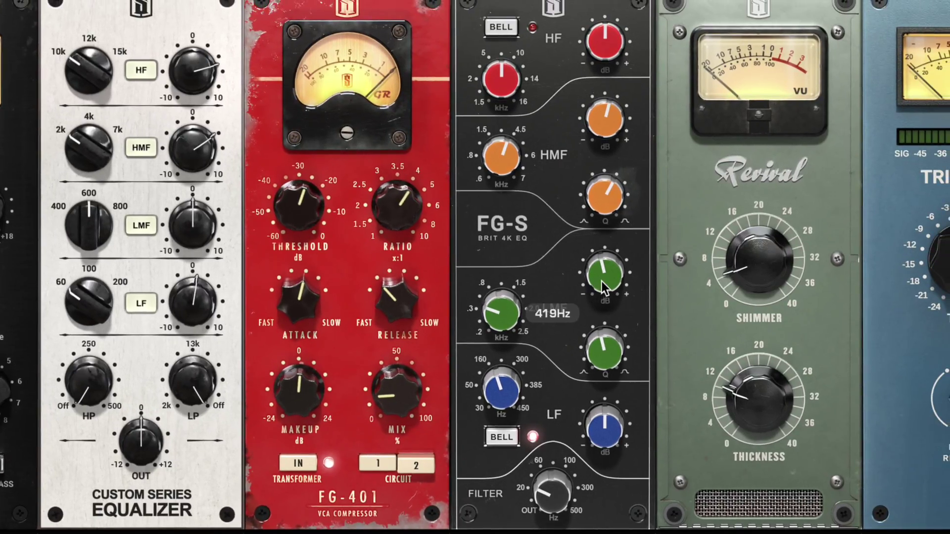
mouse_move(676, 261)
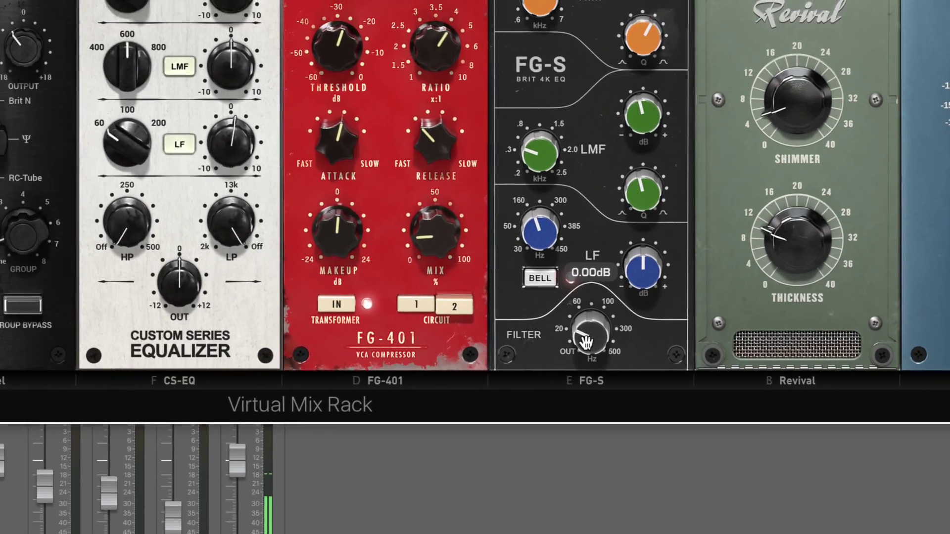
mouse_move(559, 391)
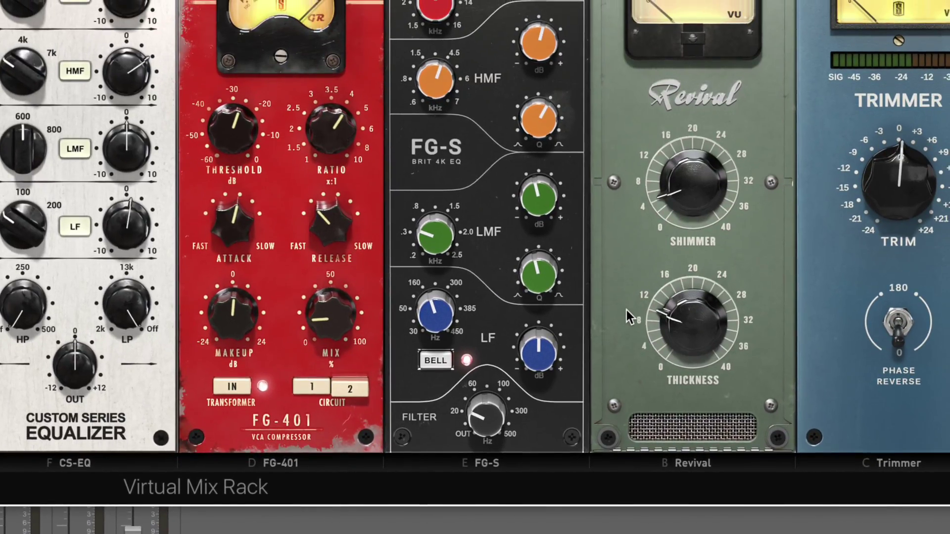
mouse_move(634, 323)
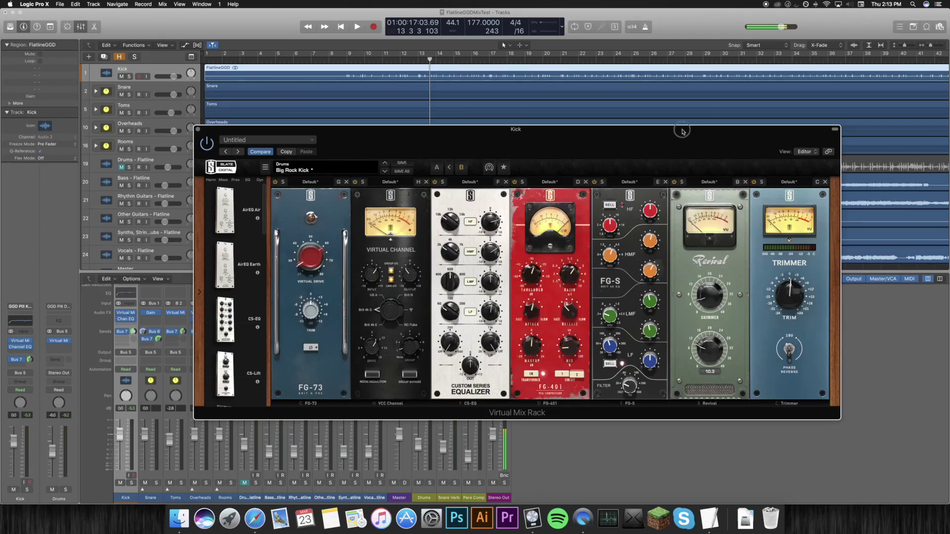
Step: Audition the soloed Kick from about bar 8 while toggling the rack's Revival module, stop playback and unsolo the track
drag(683, 131, 531, 137)
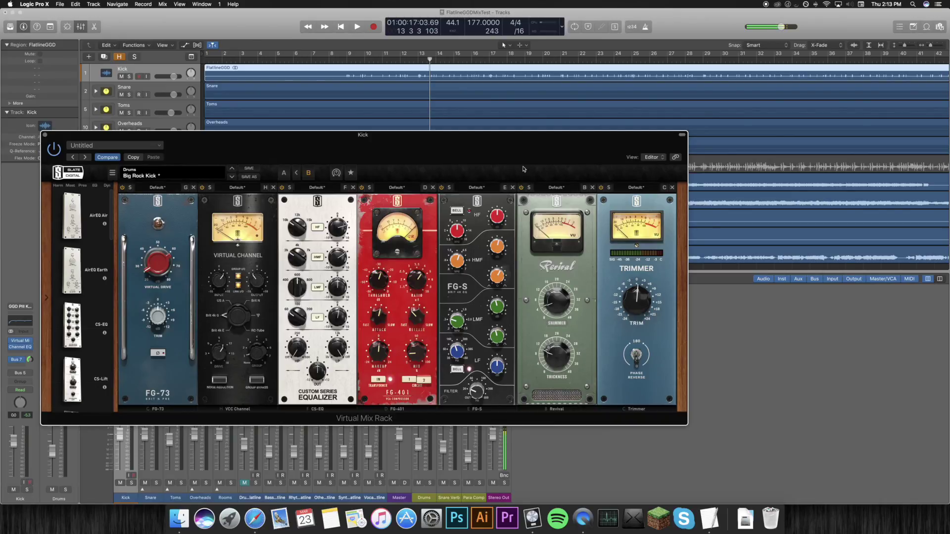
drag(473, 138, 657, 148)
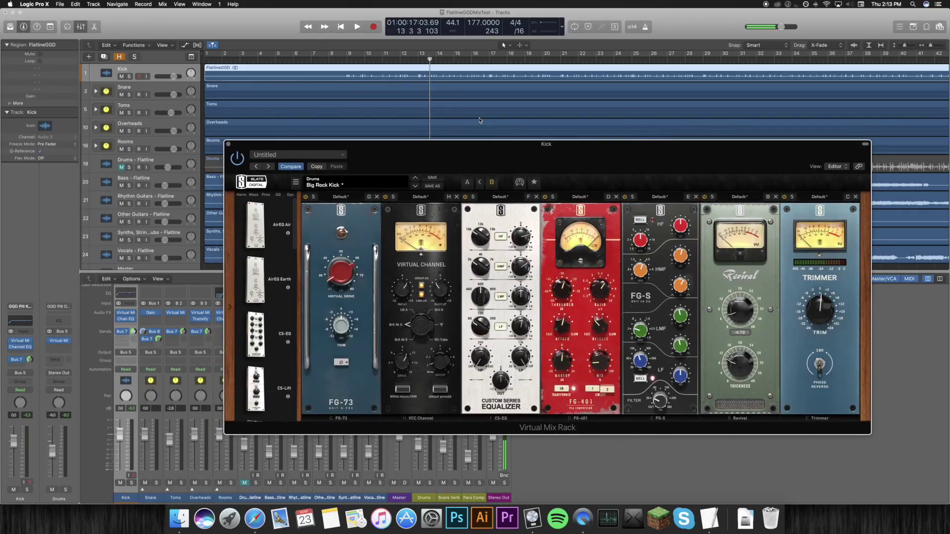
click(339, 60)
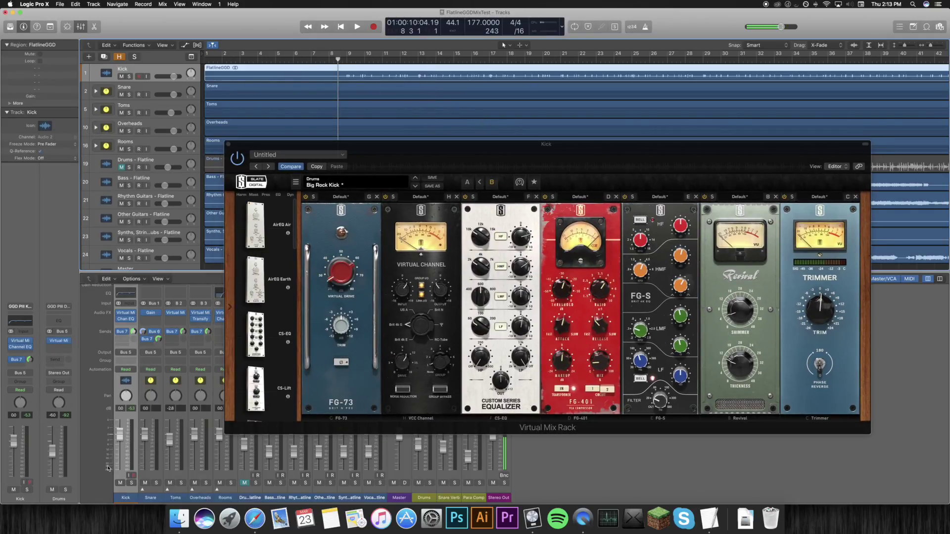
click(131, 484)
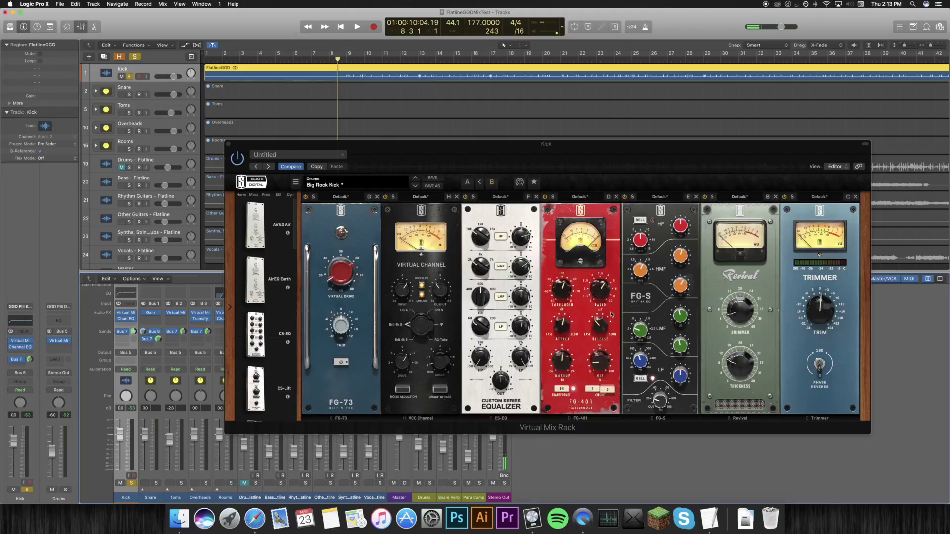
key(space)
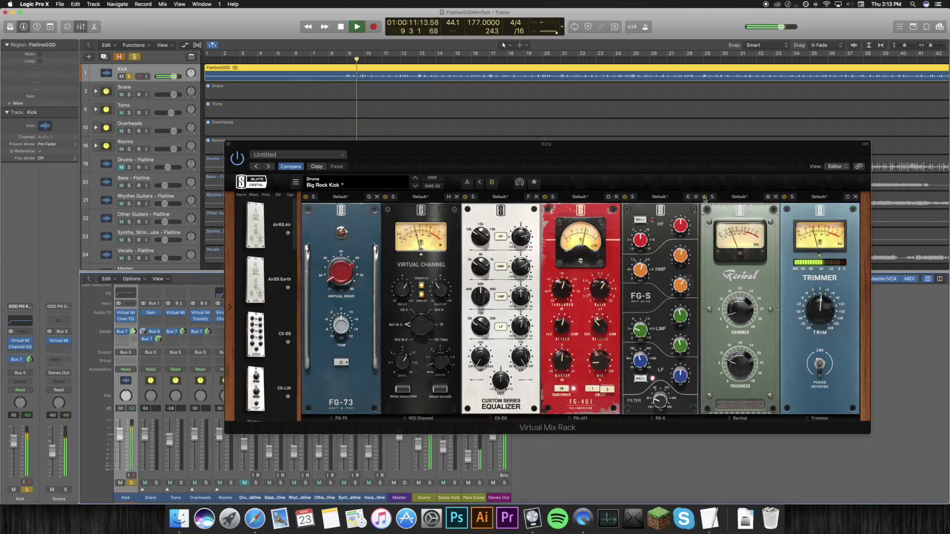
click(705, 198)
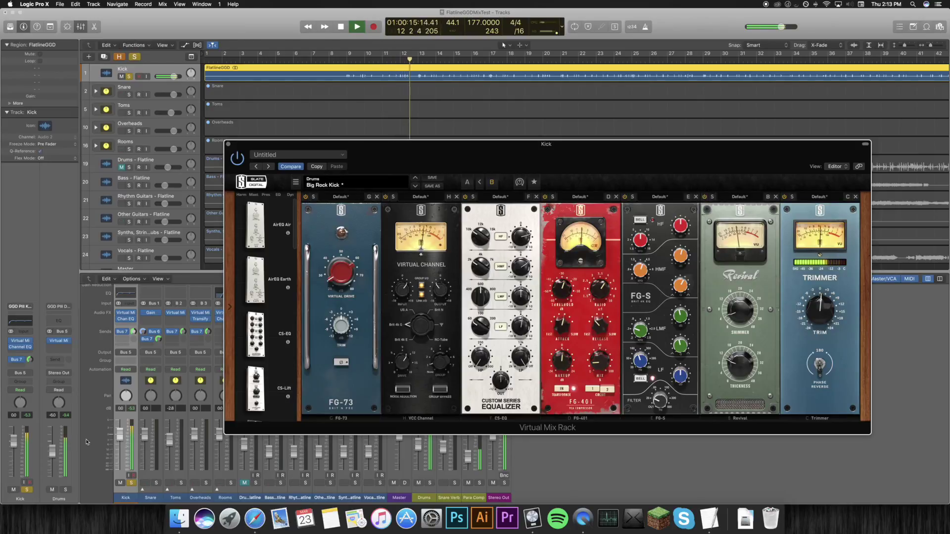
key(space)
click(132, 484)
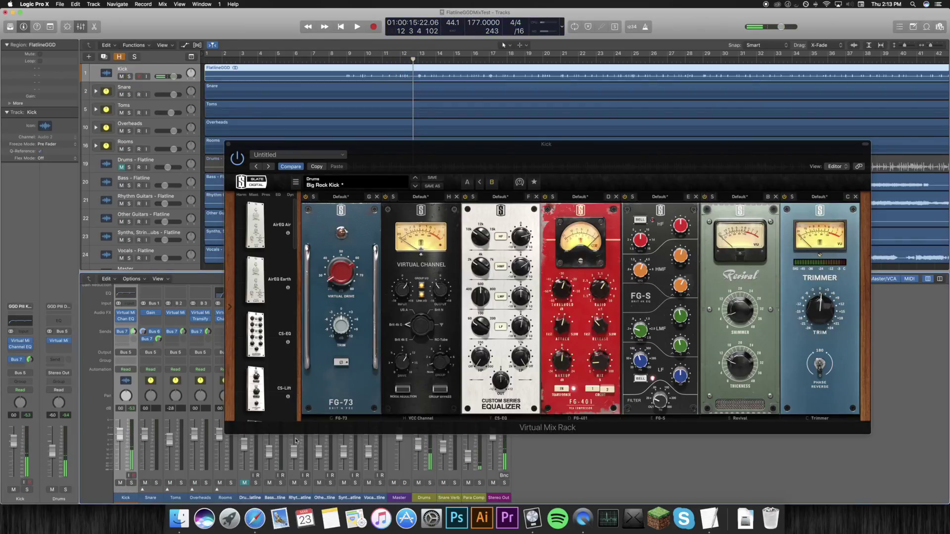
Step: Close Kick's Virtual Mix Rack, select the Snare stack and expand it to its Snare Top and Snare Bottom channels
drag(553, 151, 466, 148)
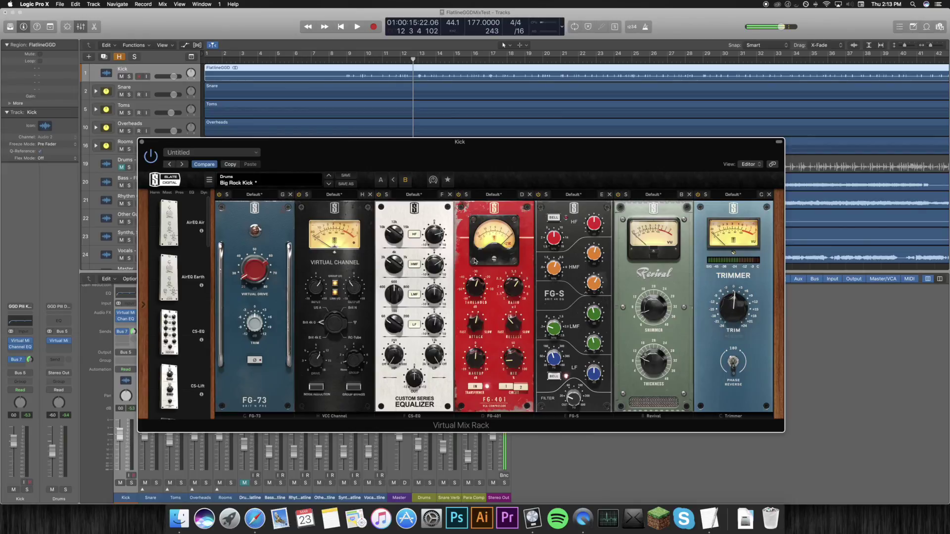
drag(412, 147, 561, 119)
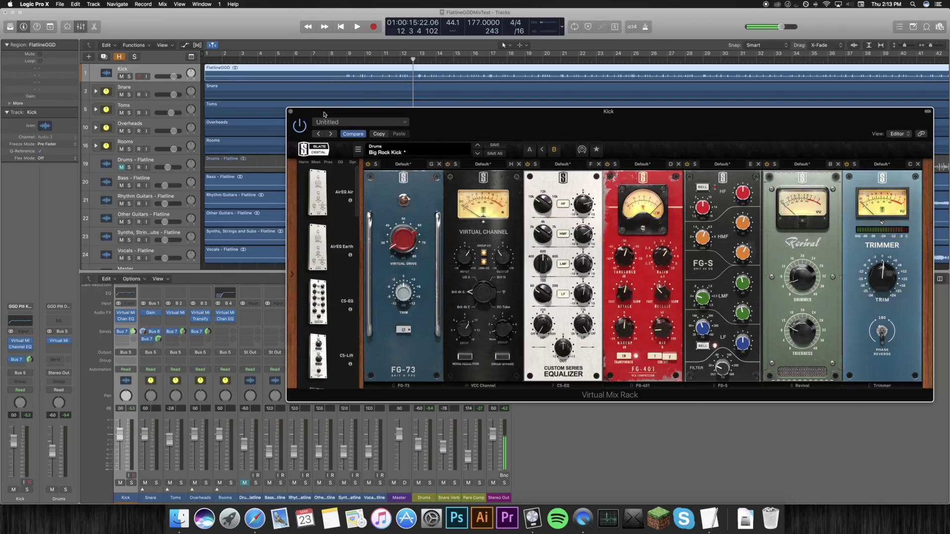
click(291, 111)
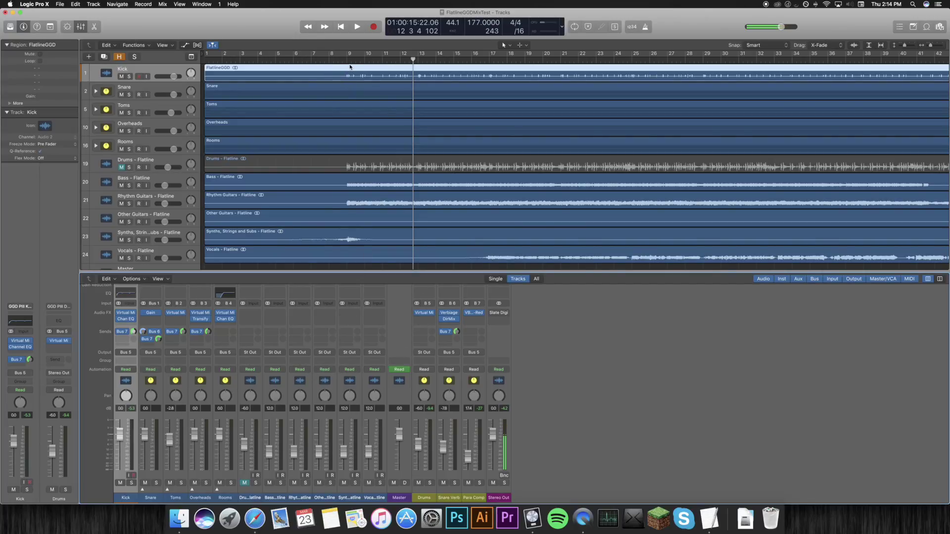
click(151, 499)
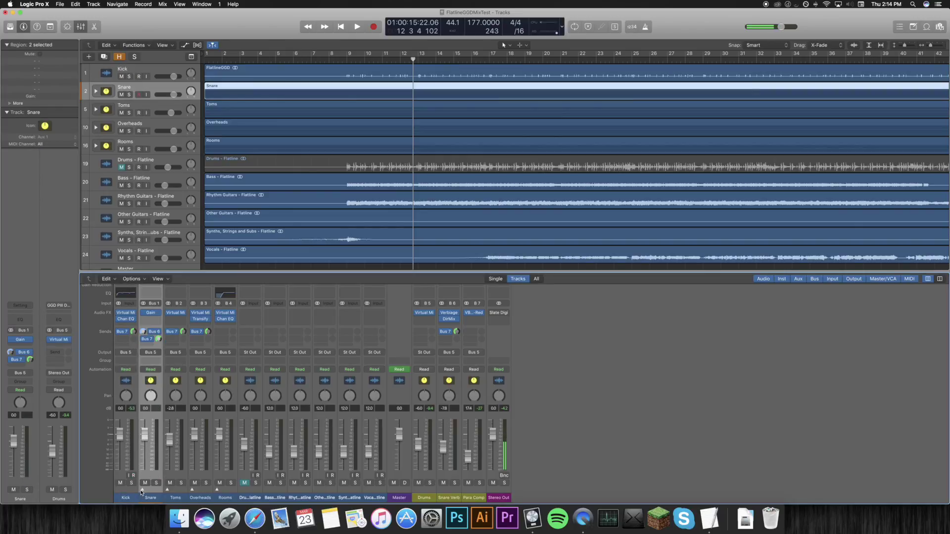
click(142, 490)
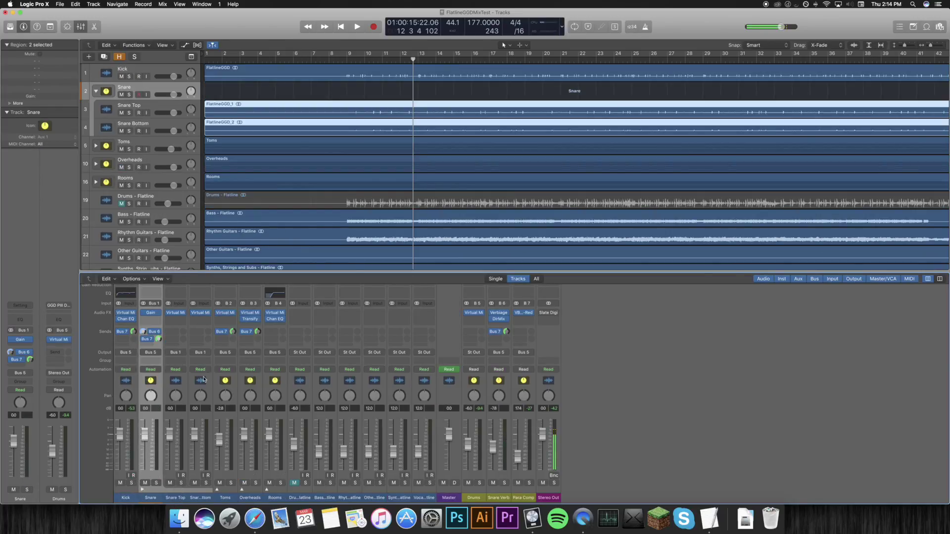
Step: Audition the soloed Snare Top while checking the Snare Verb mute, stop playback and unsolo the channel
click(181, 483)
key(space)
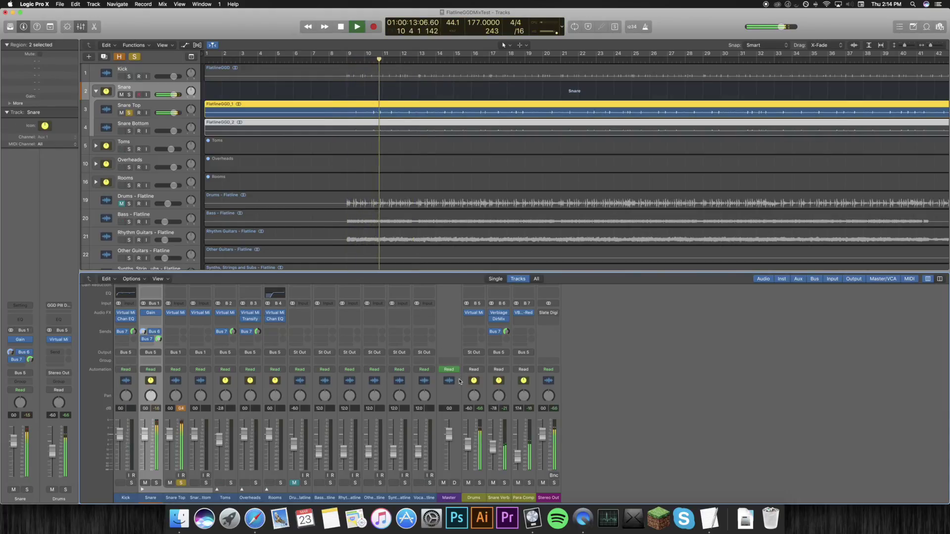
click(493, 483)
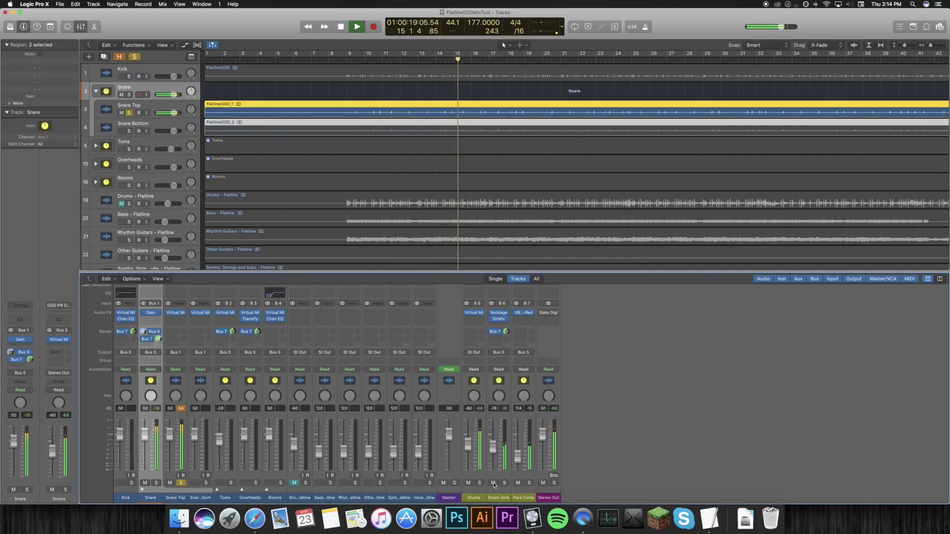
key(space)
click(181, 483)
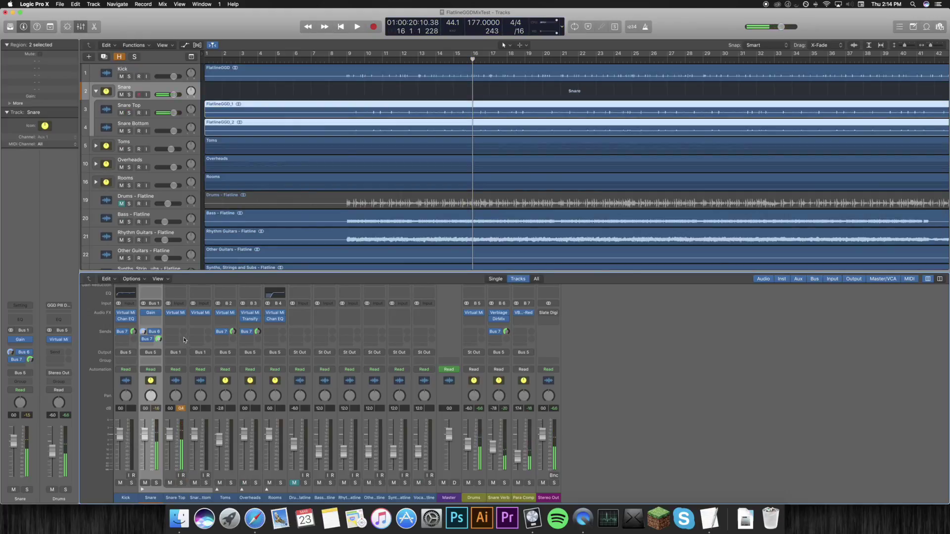
Step: Open Snare Top's Virtual Mix Rack and examine its FG-N equalizer bands and FG-401 compressor settings
click(175, 313)
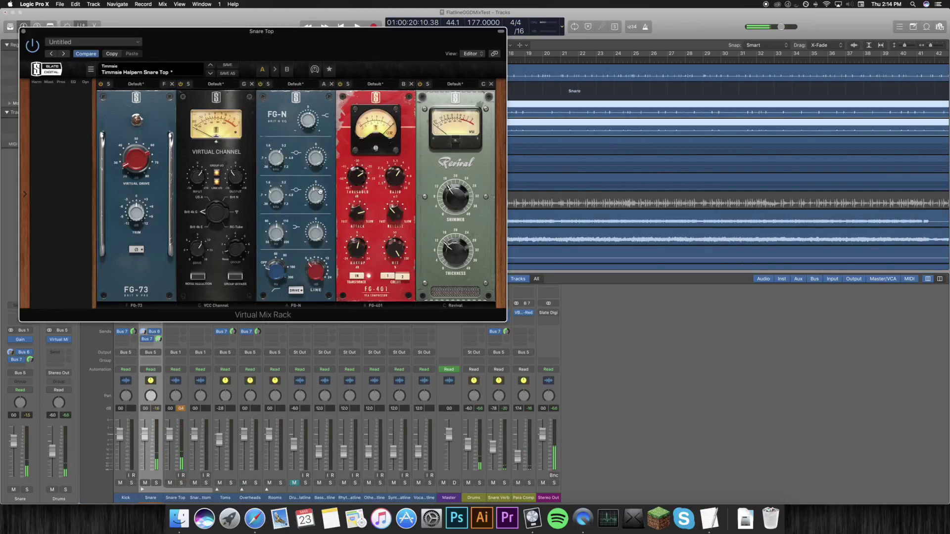
drag(237, 41, 379, 141)
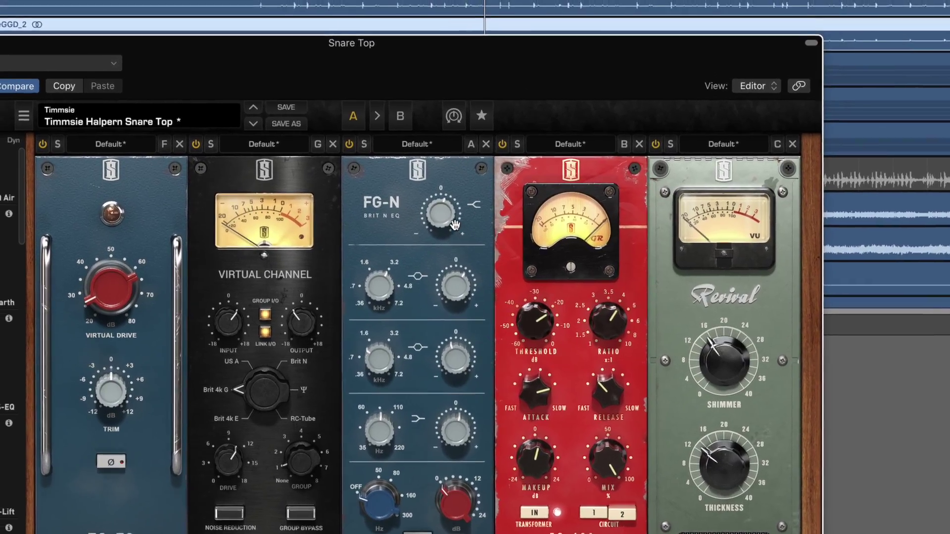
mouse_move(448, 222)
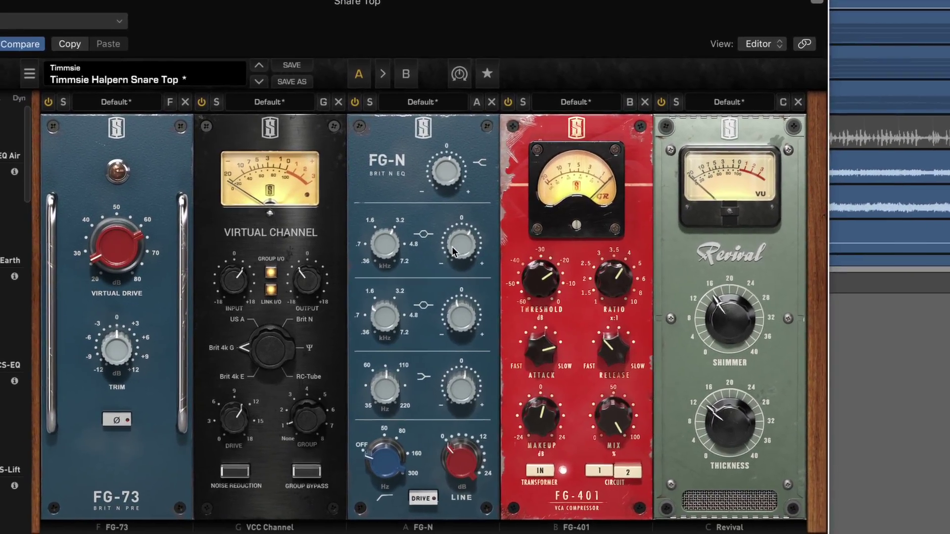
mouse_move(366, 262)
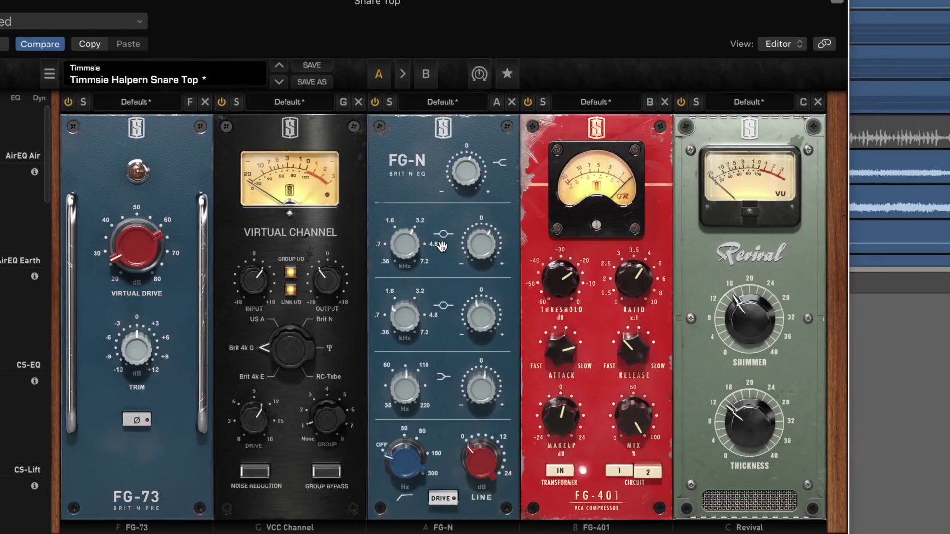
mouse_move(502, 243)
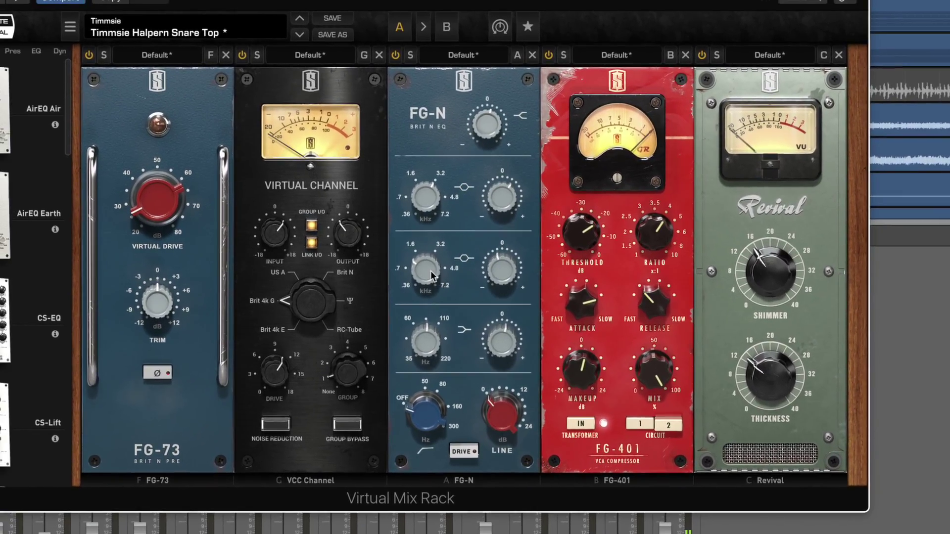
mouse_move(404, 277)
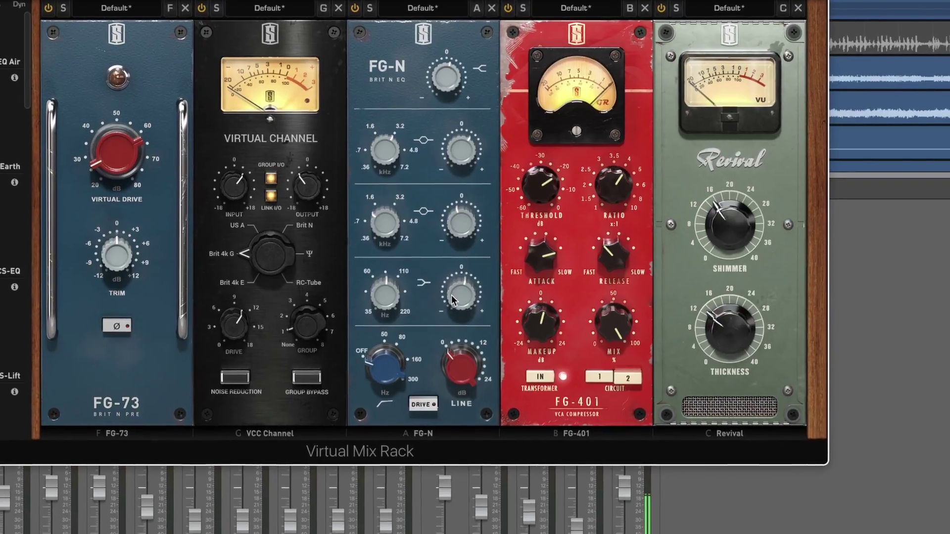
mouse_move(384, 308)
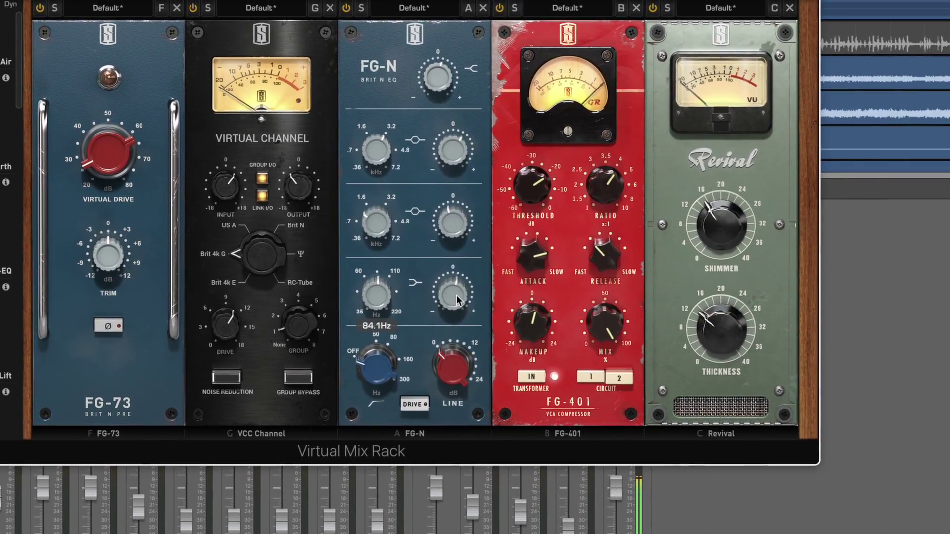
mouse_move(509, 297)
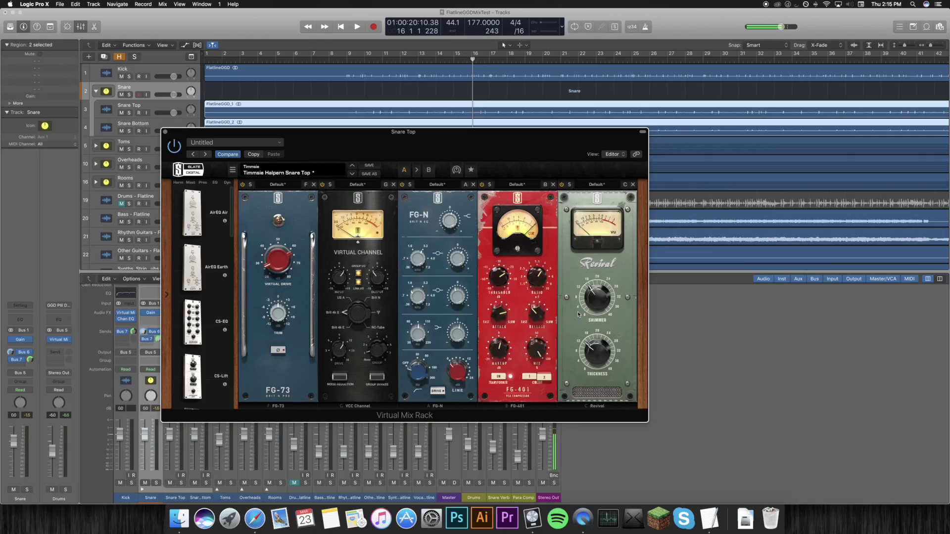
Step: Audition the soloed Snare from about bar 9 with Snare Verb and Snare Bottom muted, toggling Snare Top's rack bypass, and clear the solo
drag(393, 139, 488, 158)
click(344, 60)
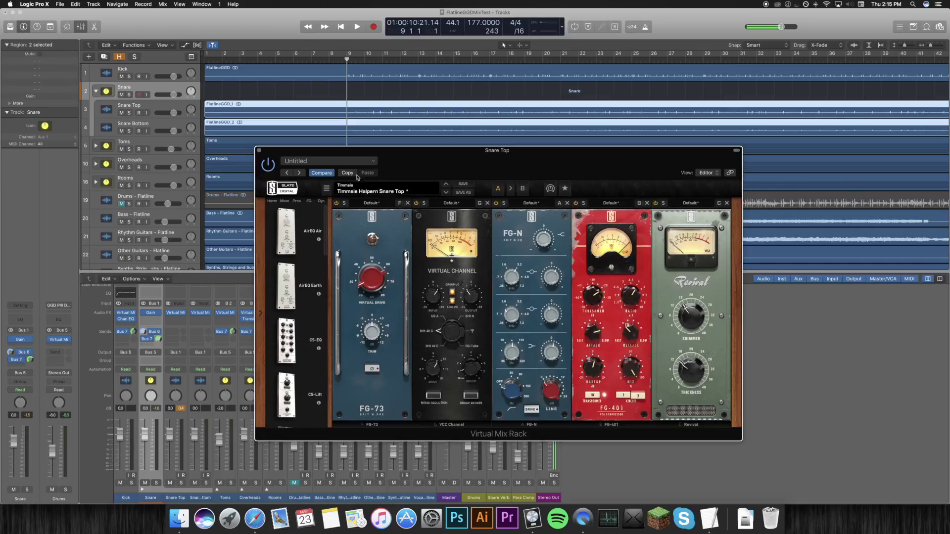
click(155, 483)
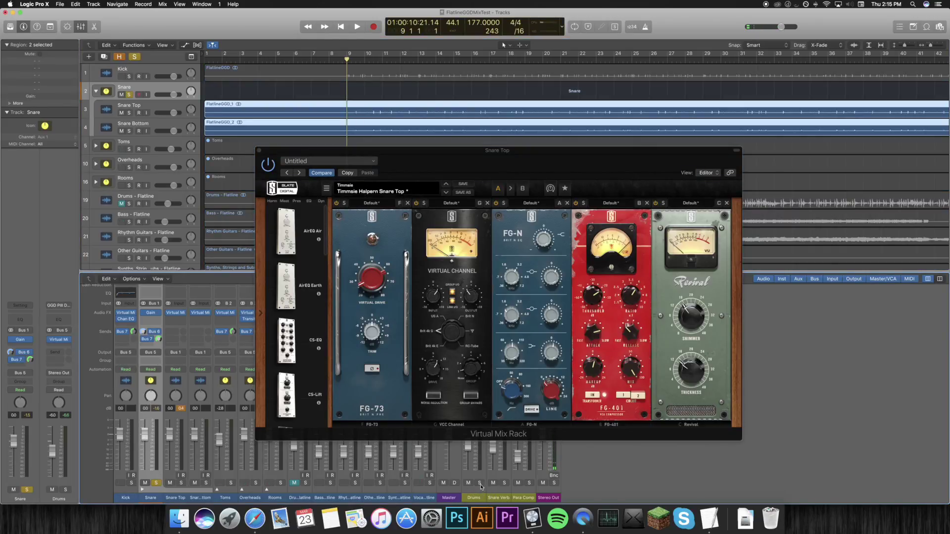
key(space)
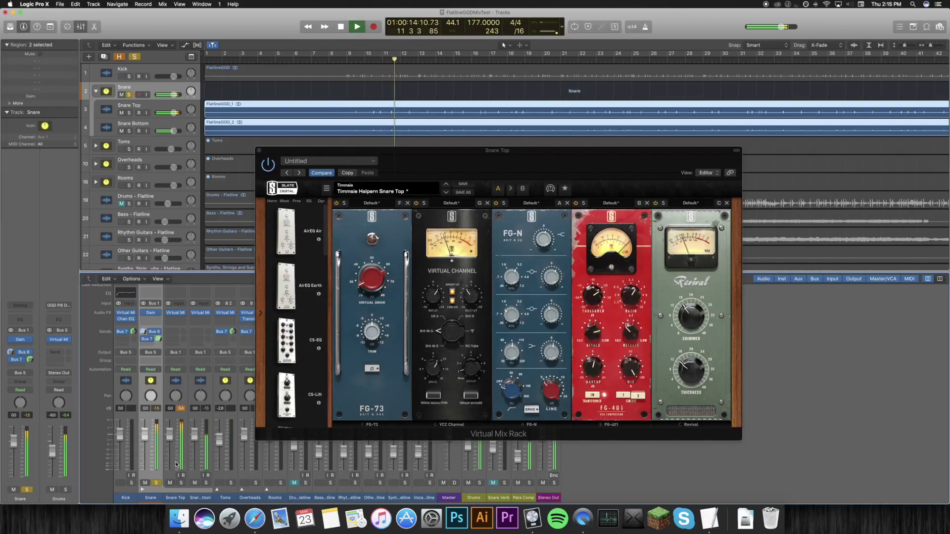
click(195, 483)
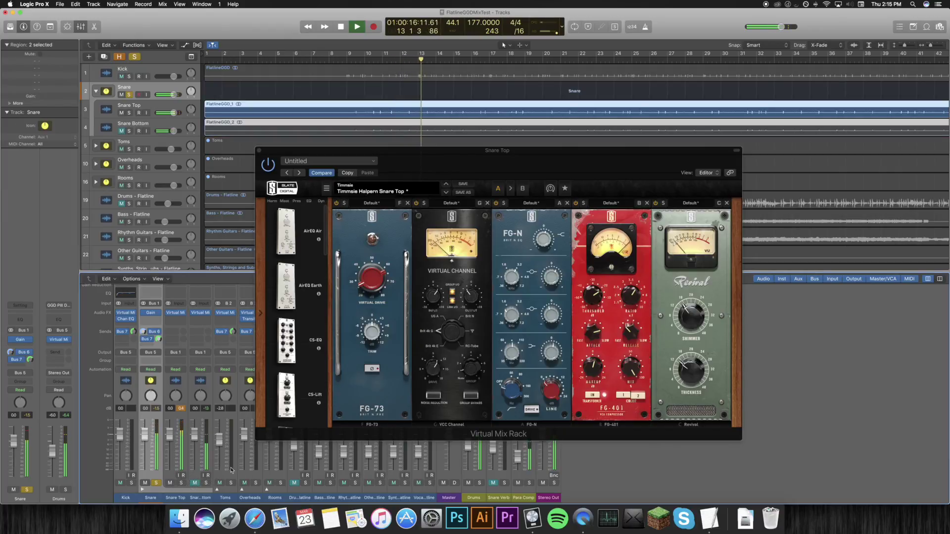
click(269, 165)
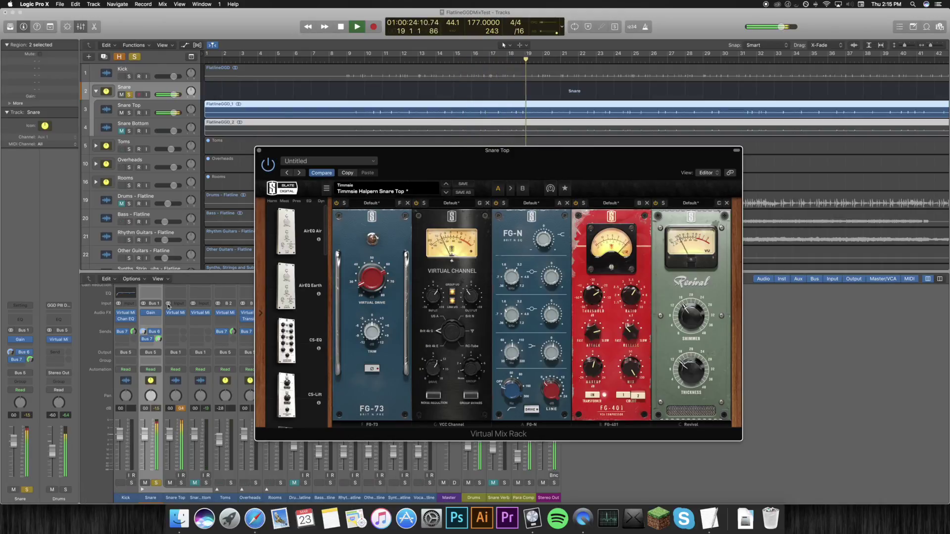
key(space)
click(137, 58)
Step: Close Snare Top's Virtual Mix Rack and unmute the Snare Bottom channel
drag(475, 153, 419, 133)
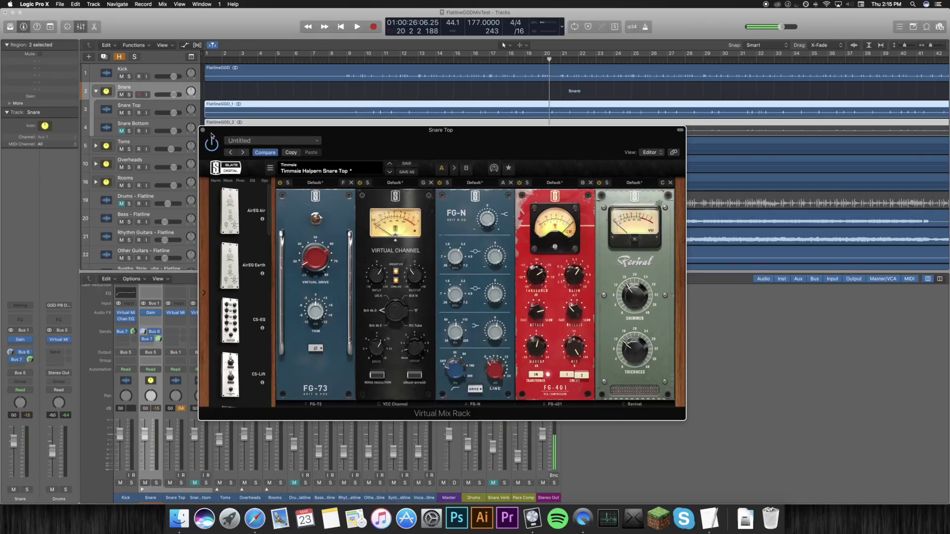
drag(214, 133, 455, 188)
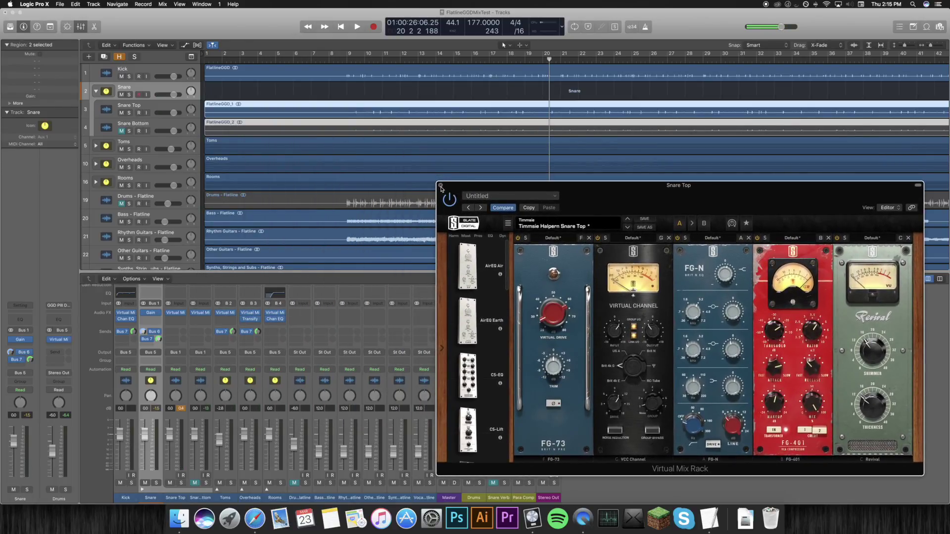
click(440, 188)
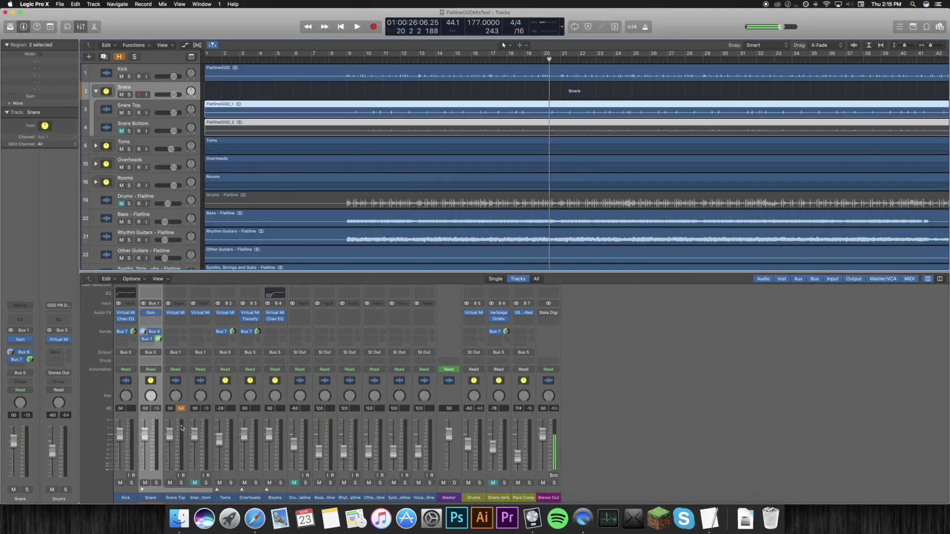
click(194, 483)
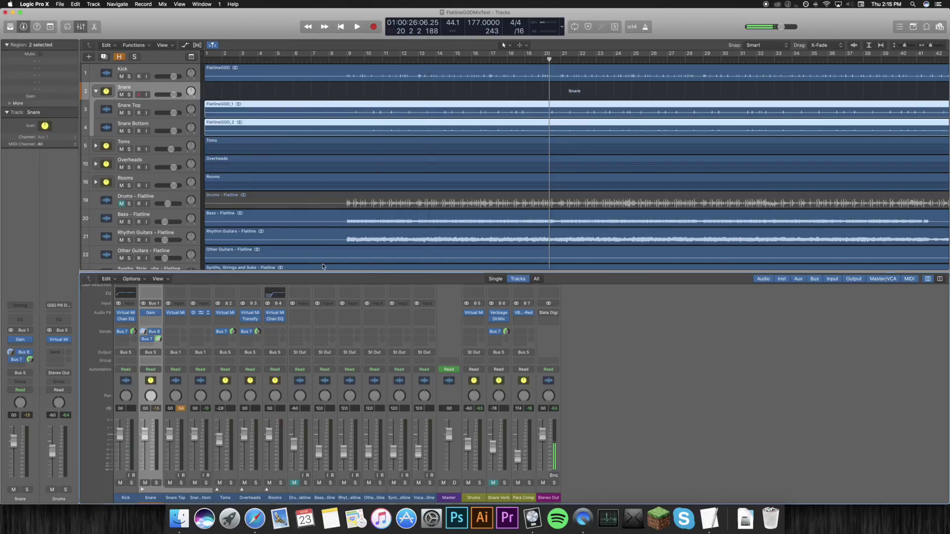
Step: Open Snare Bottom's Virtual Mix Rack, examine its CS-EQ high-frequency settings and close the window
click(203, 313)
drag(253, 32, 452, 131)
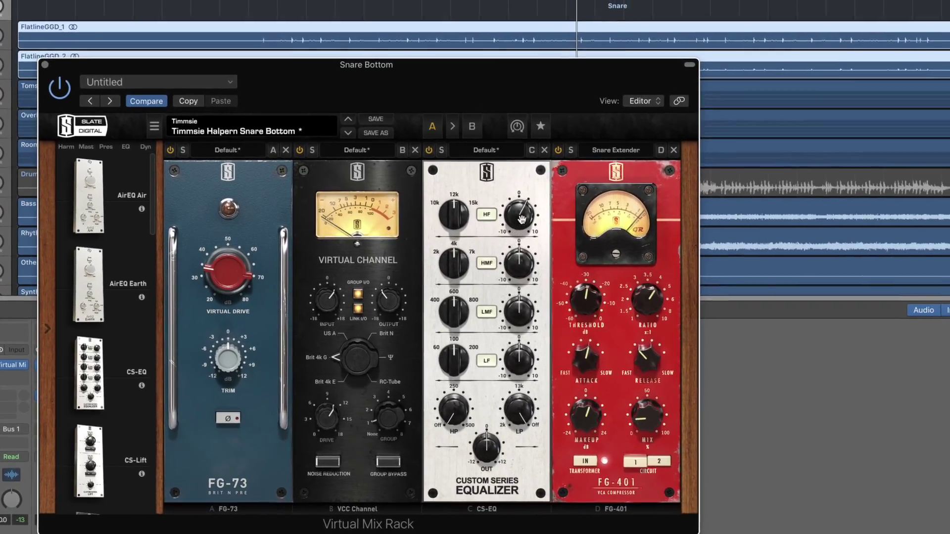
mouse_move(523, 190)
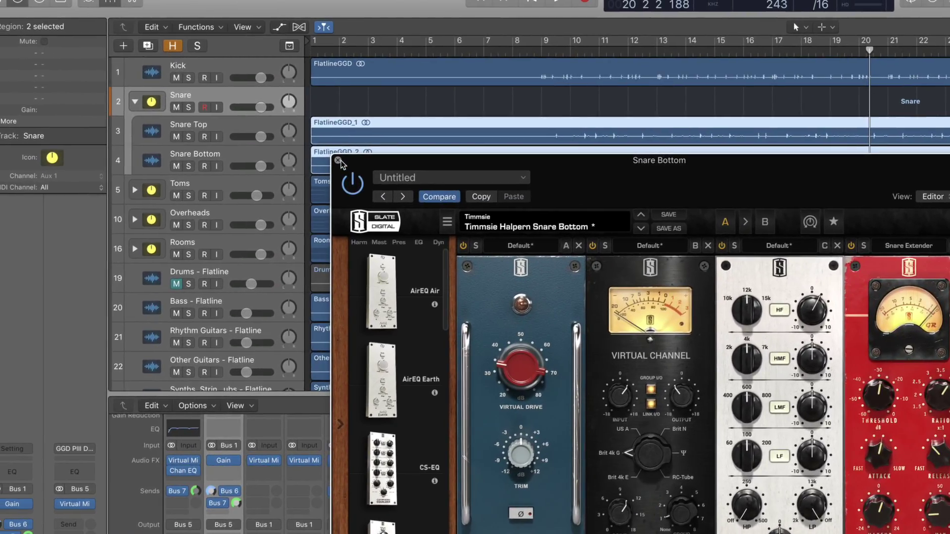
click(338, 161)
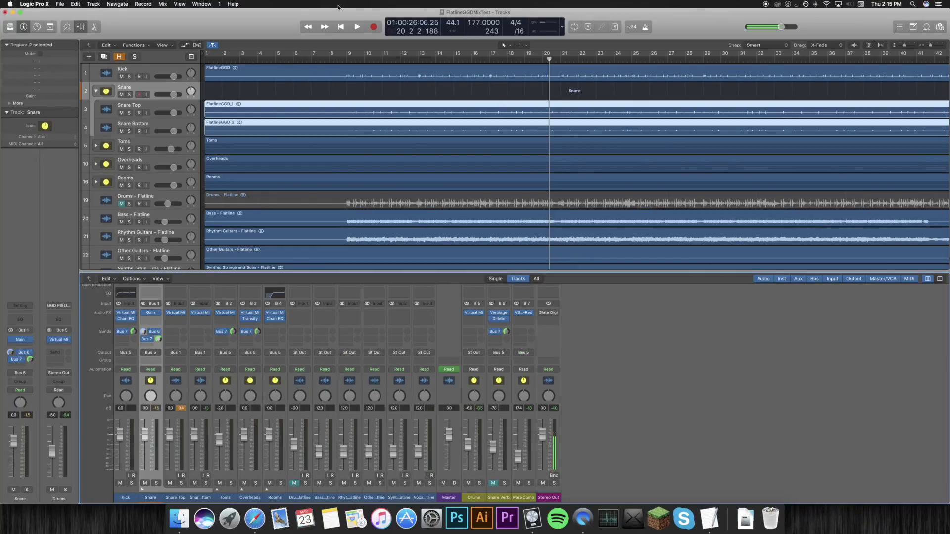
Step: Place the playhead at bar 9 and unmute the Snare Verb channel
click(349, 61)
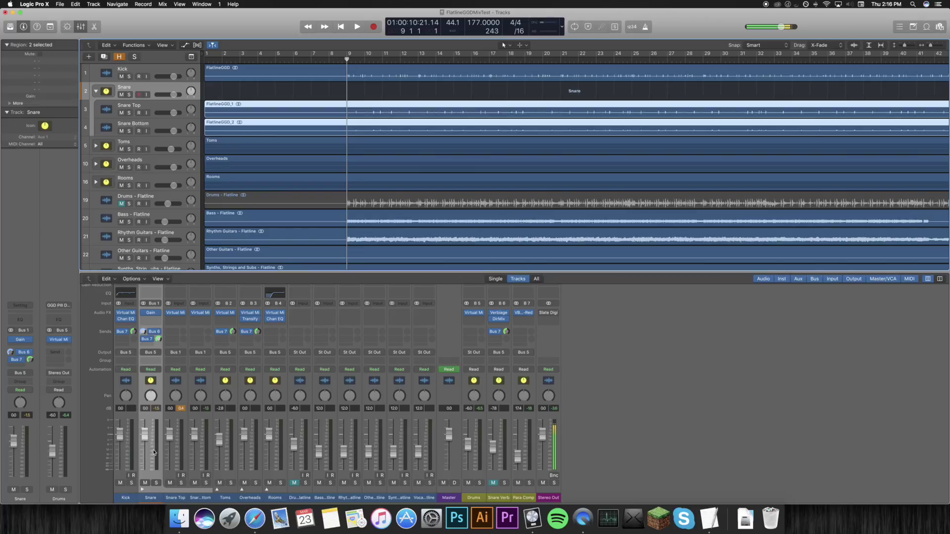
click(495, 488)
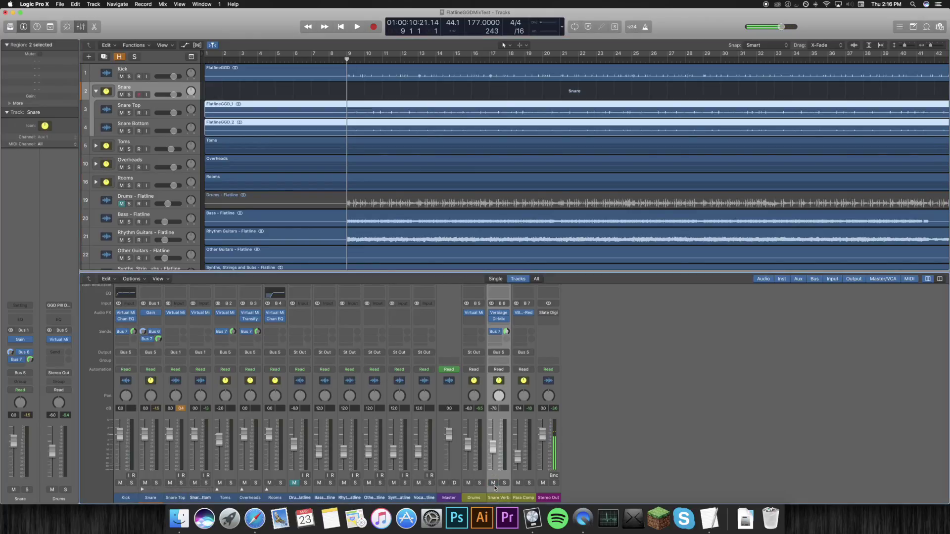
Step: Open Snare Verb's Verbiage reverb, dismiss the evaluation notice and load the Nolly Snare preset
click(500, 316)
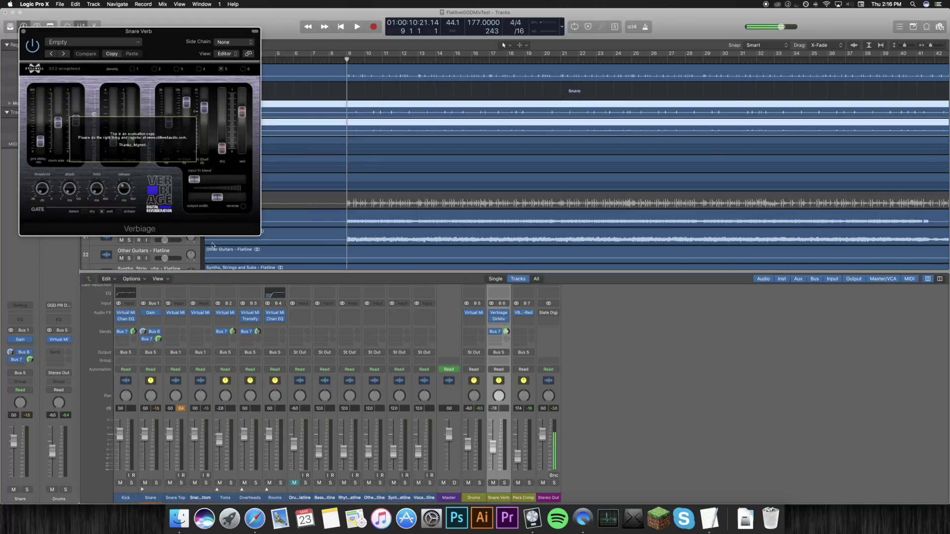
click(147, 156)
drag(139, 28, 432, 133)
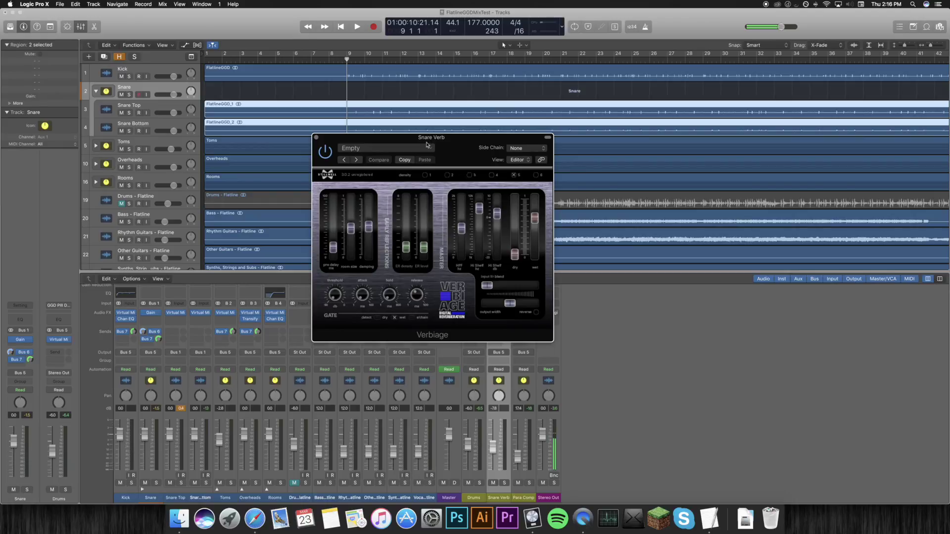
click(375, 148)
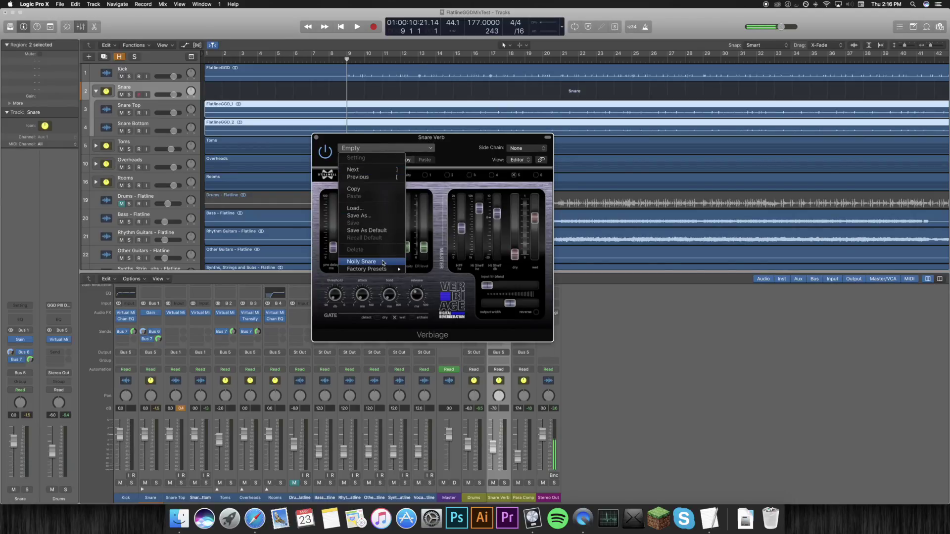
click(384, 262)
drag(447, 146, 633, 165)
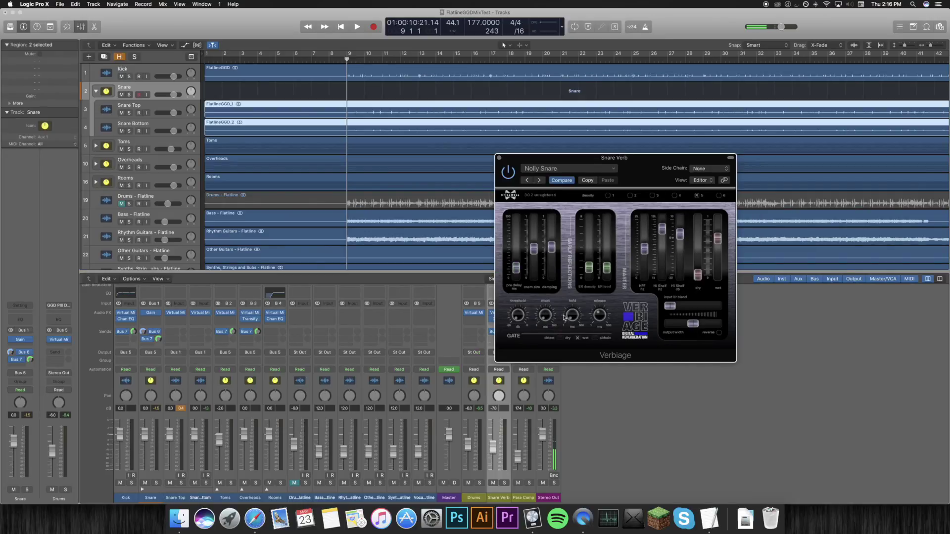
Step: Audition the soloed Snare together with its reverb from bar 9, stop playback and clear the solo
click(155, 483)
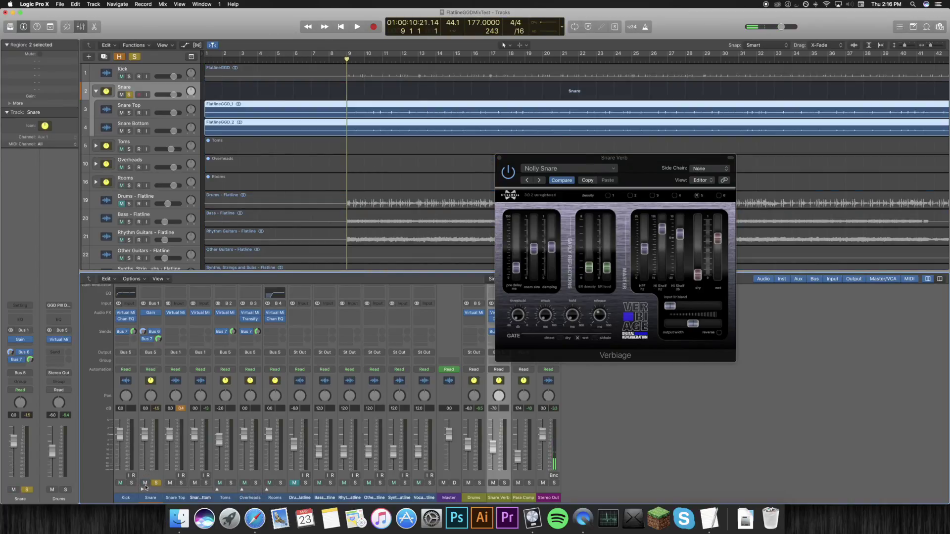
click(157, 484)
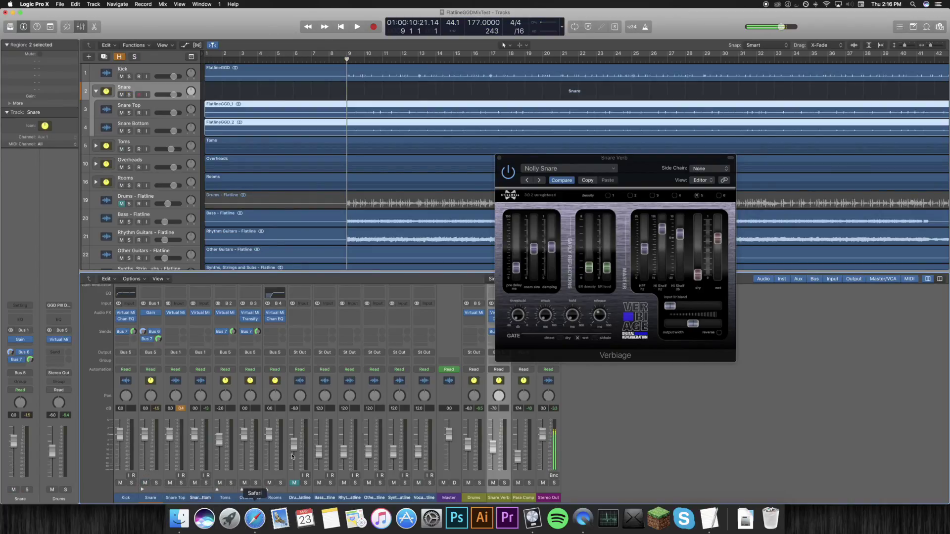
click(157, 484)
key(space)
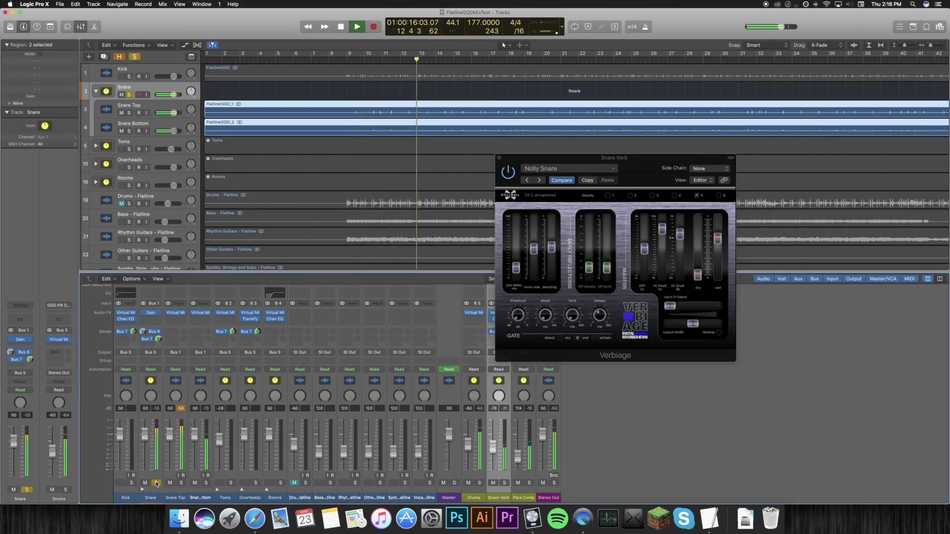
key(space)
click(157, 484)
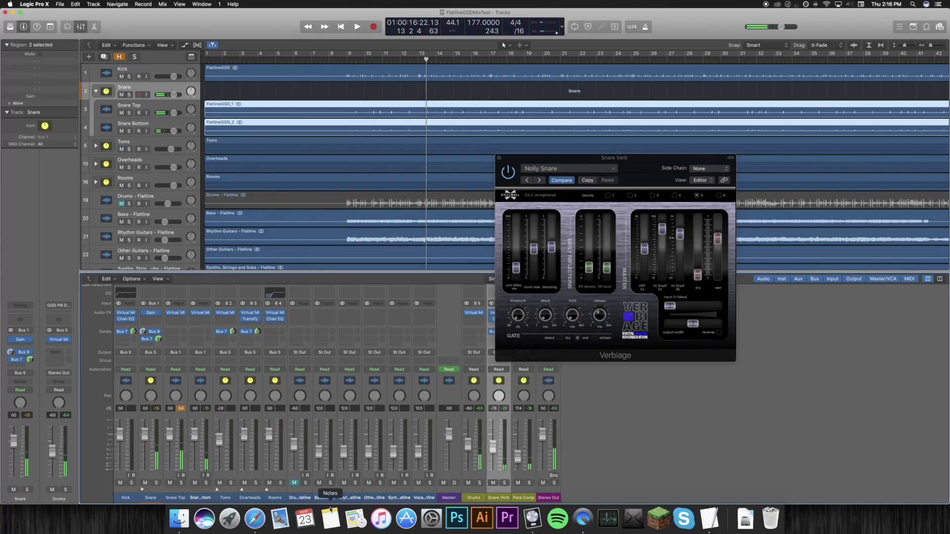
Step: Close Verbiage, examine the Spread and Direction settings in Snare Verb's Direction Mixer and close it
click(499, 158)
click(499, 320)
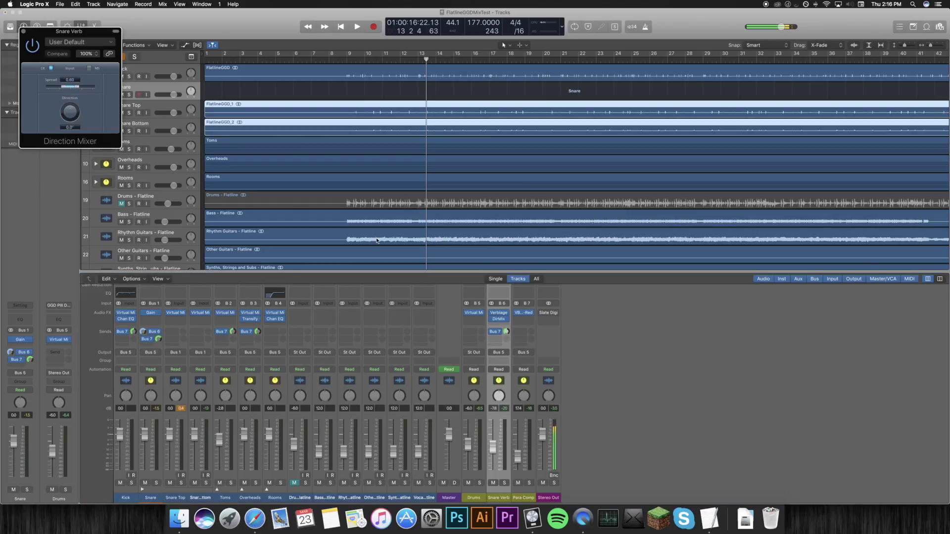
drag(74, 32, 638, 218)
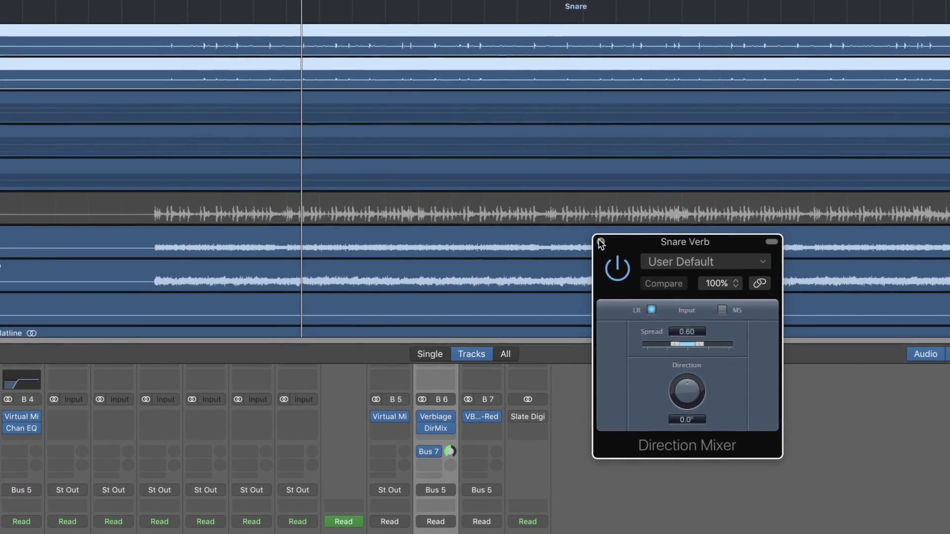
click(600, 242)
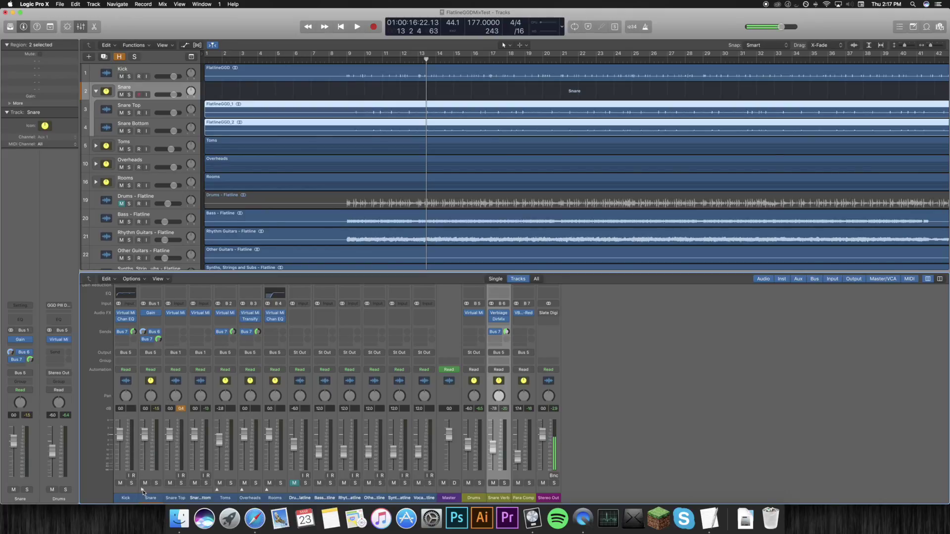
Step: Examine the Gain plug-in on the Snare channel, close it and collapse the Snare track stack
mouse_move(150, 316)
click(151, 313)
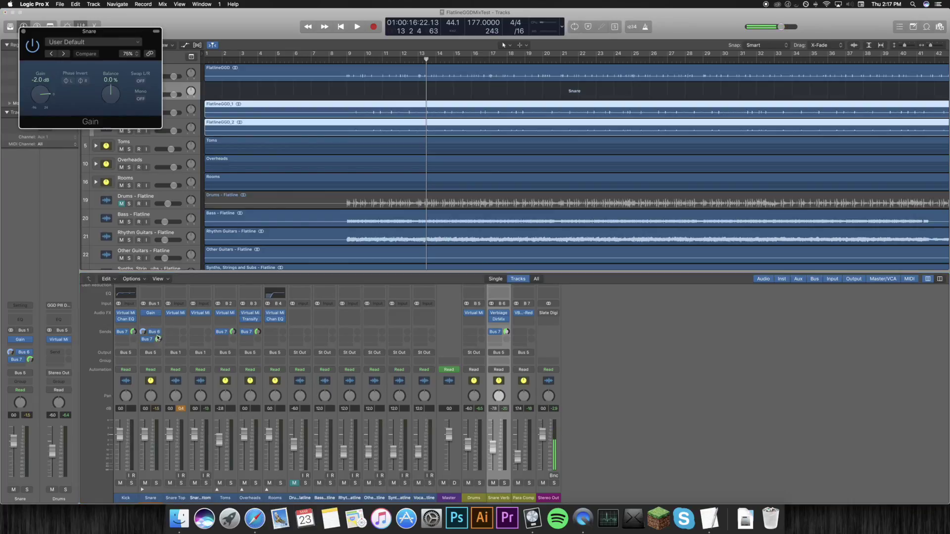
click(24, 32)
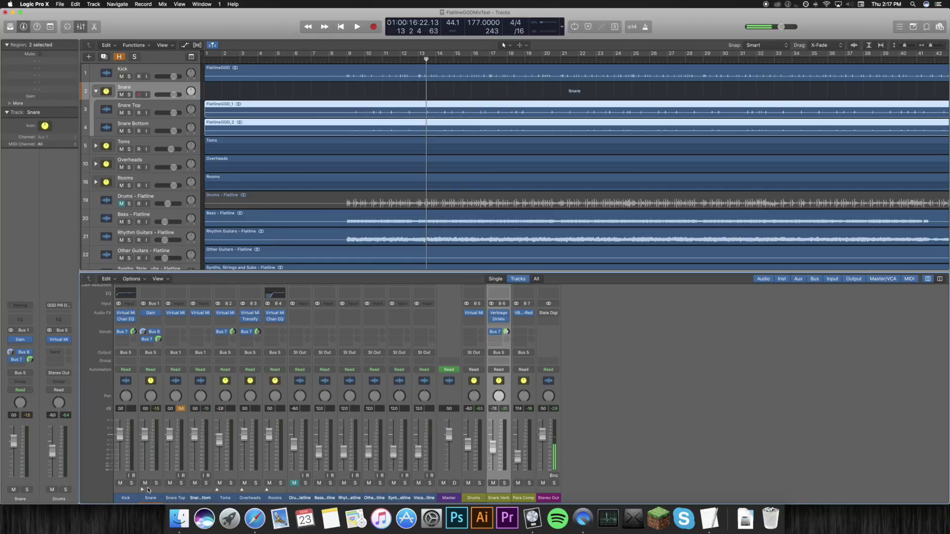
click(143, 490)
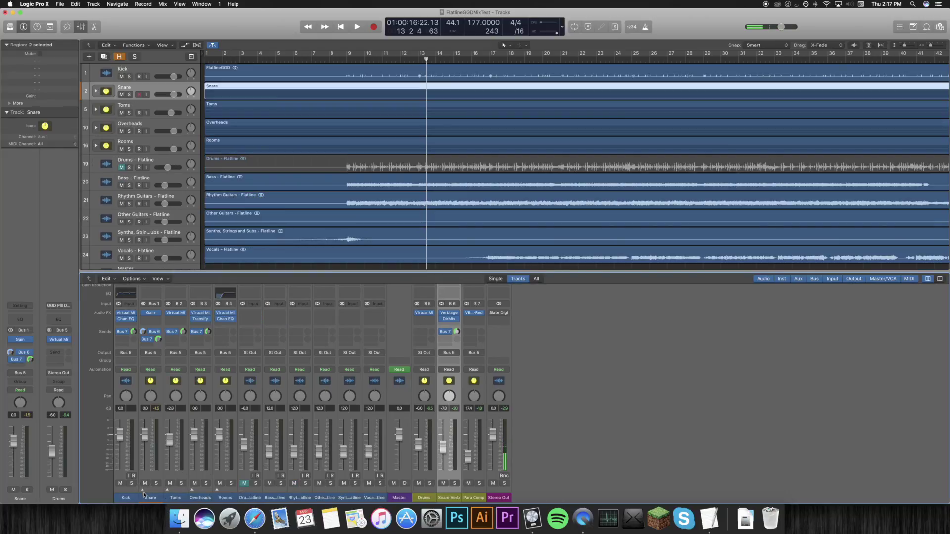
Step: Expand the Toms track stack and audition the soloed Toms from bar 31, clearing the solo when finished
click(182, 493)
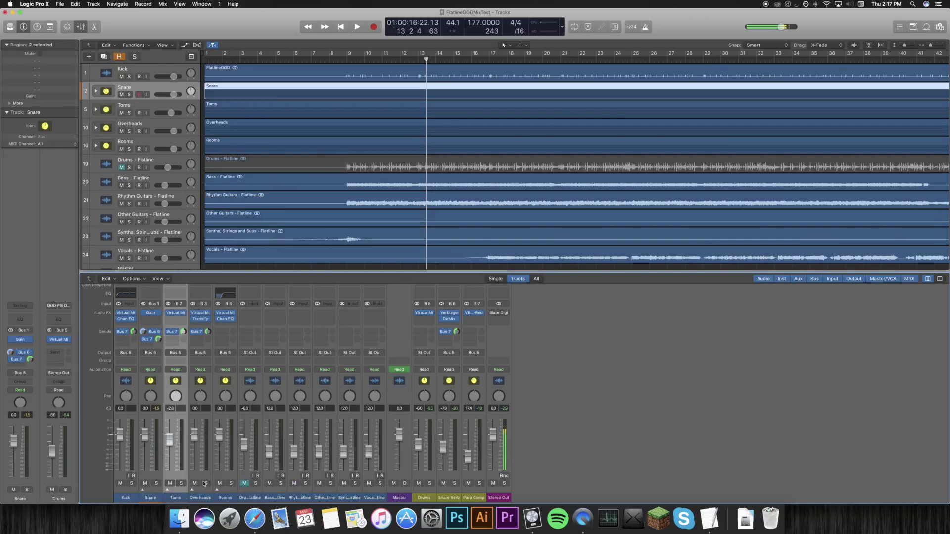
click(96, 109)
scroll(449, 109, right, 10)
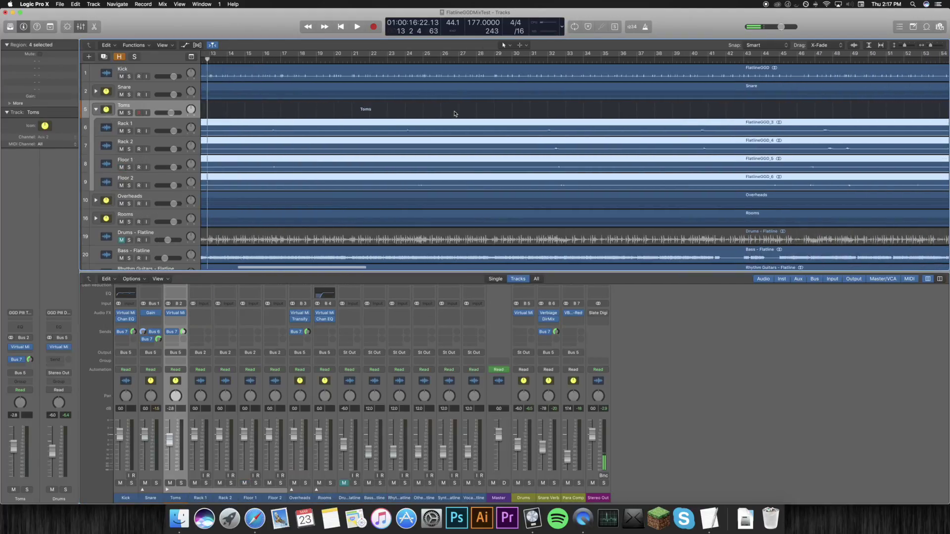
click(501, 60)
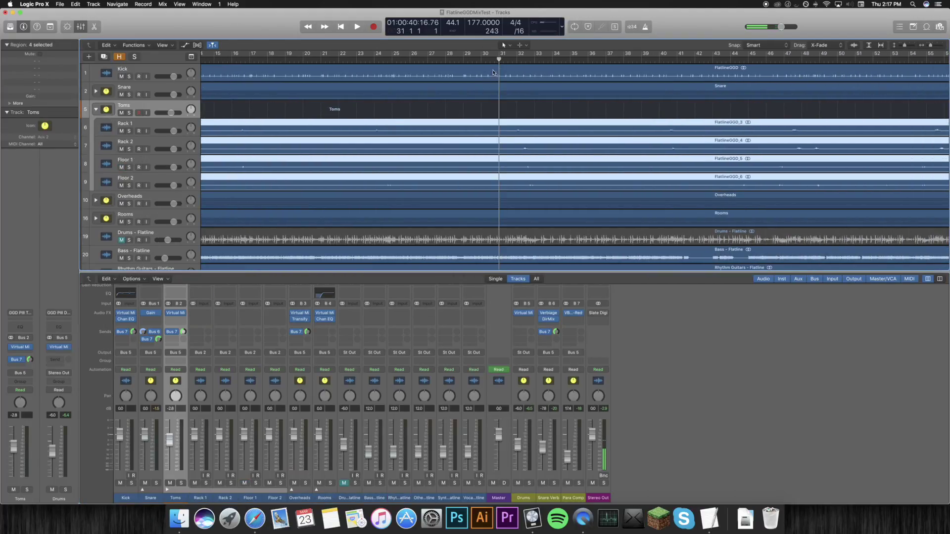
click(129, 113)
key(space)
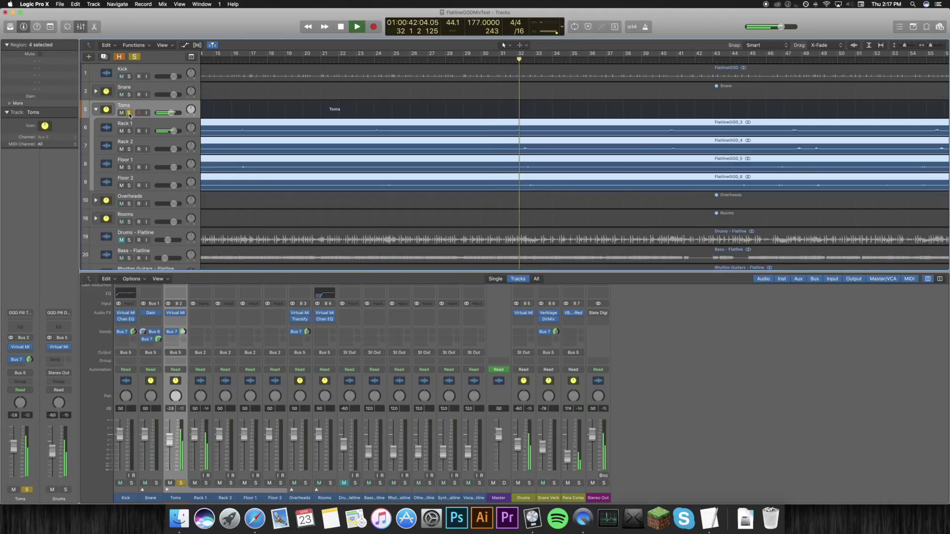
key(space)
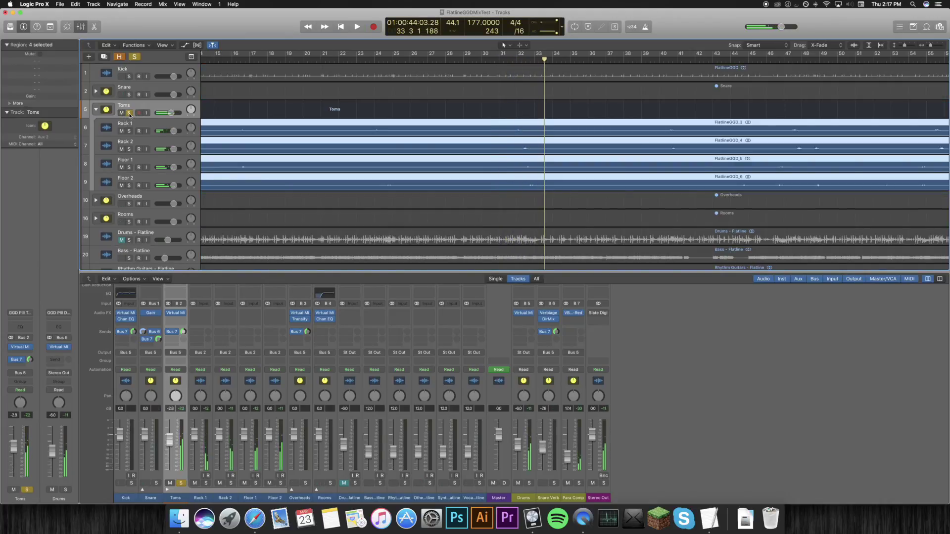
click(129, 113)
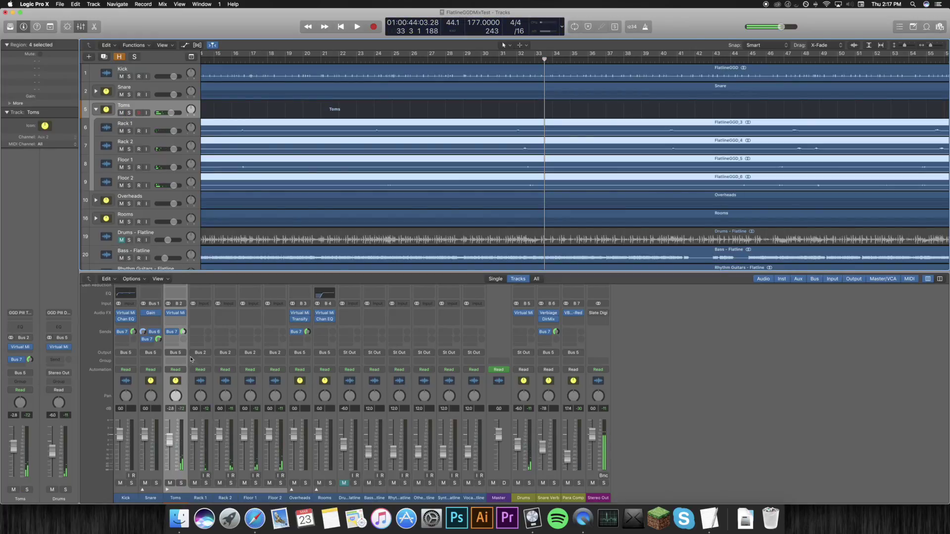
Step: Examine the FG-S, Revival and FG-401 modules in the Toms' Virtual Mix Rack, close it and collapse the Toms stack
mouse_move(177, 314)
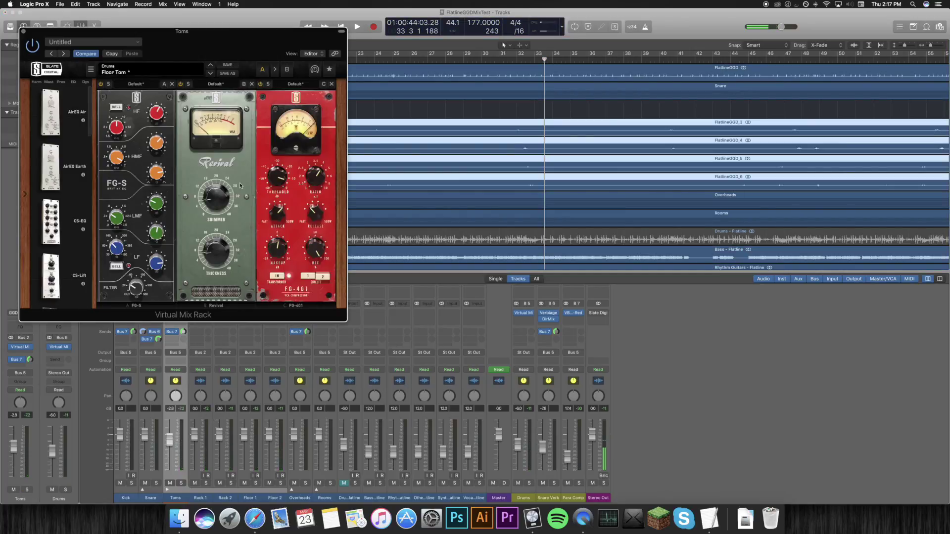
drag(197, 33, 342, 142)
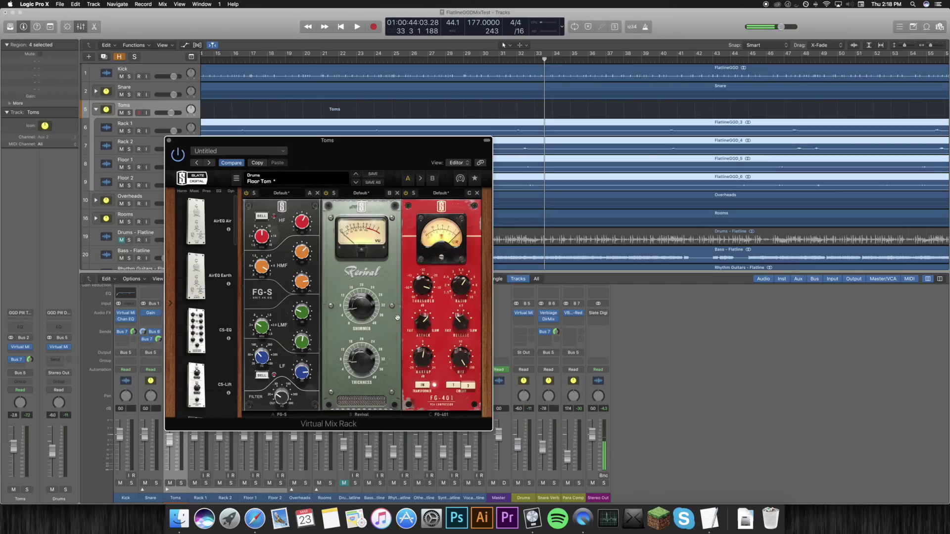
click(168, 141)
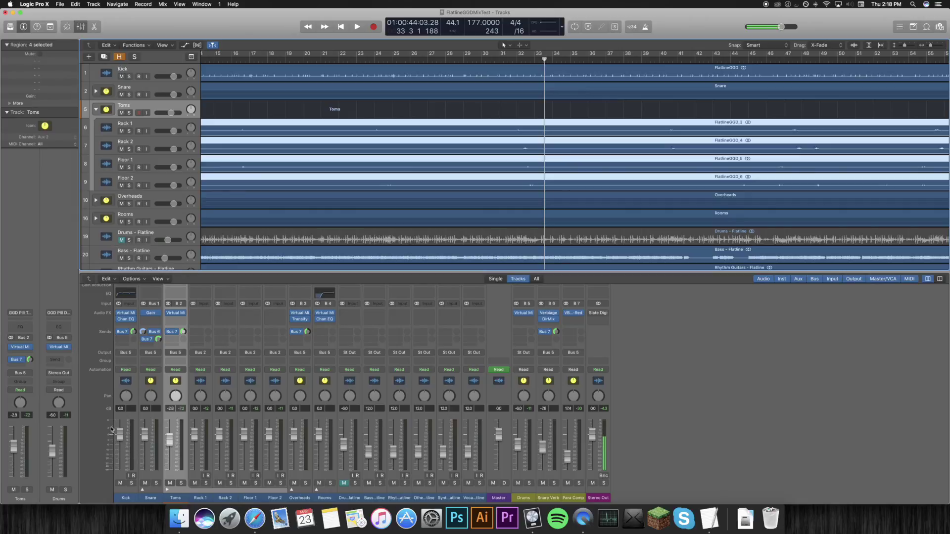
click(167, 490)
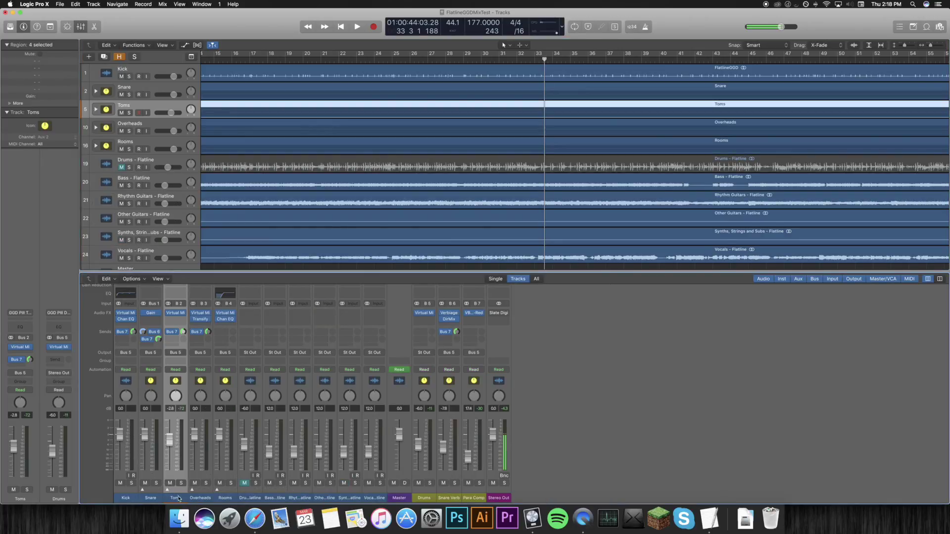
Step: Expand the Overheads stack and examine its Virtual Mix Rack, covering the FG-S equalizer bands and the CS-EQ low-pass filter
click(192, 490)
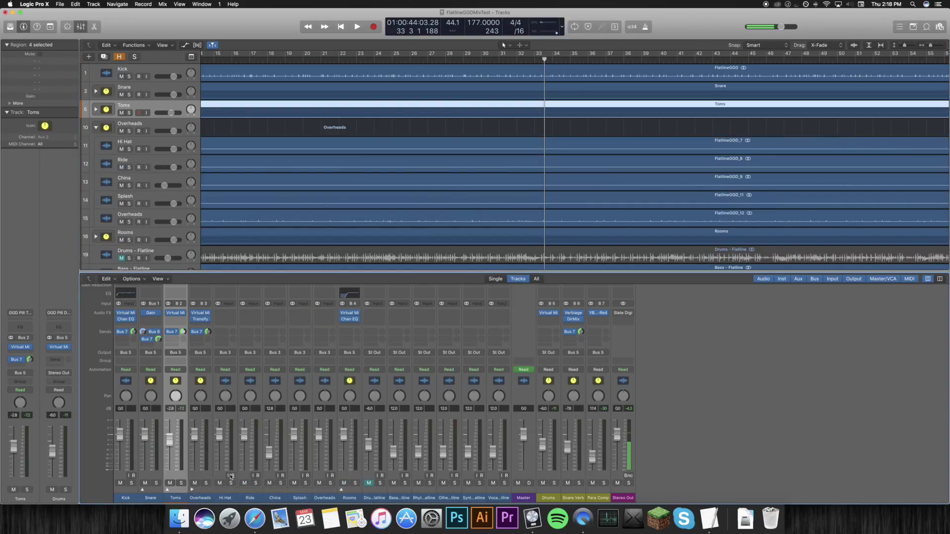
click(201, 315)
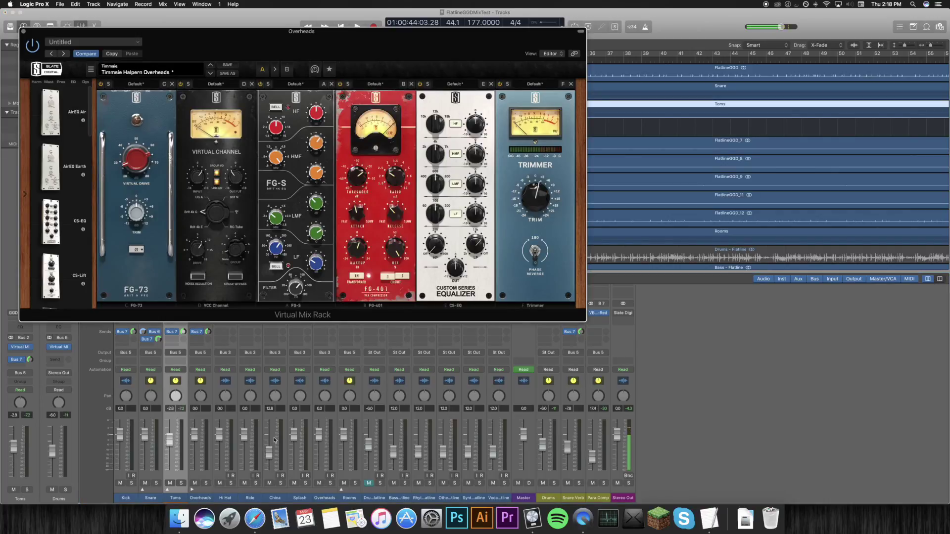
drag(280, 24, 589, 91)
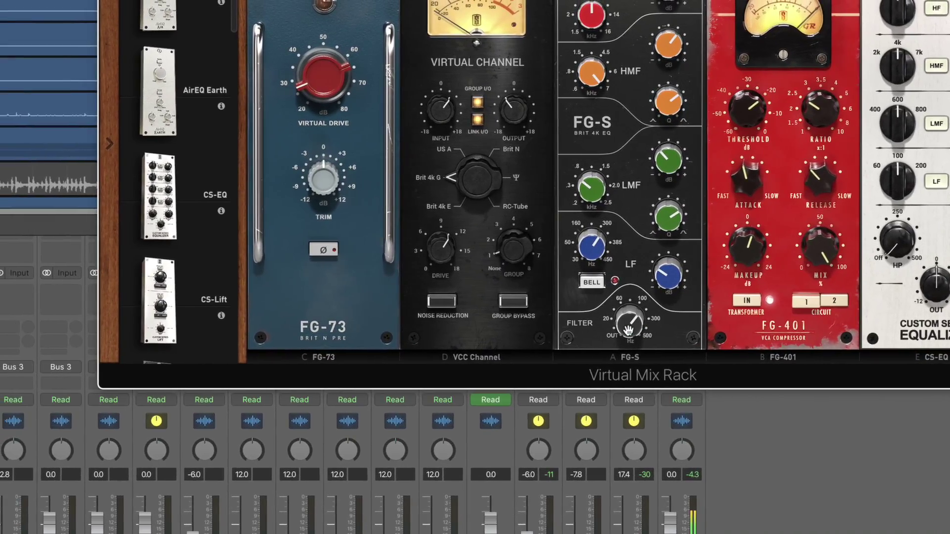
mouse_move(609, 328)
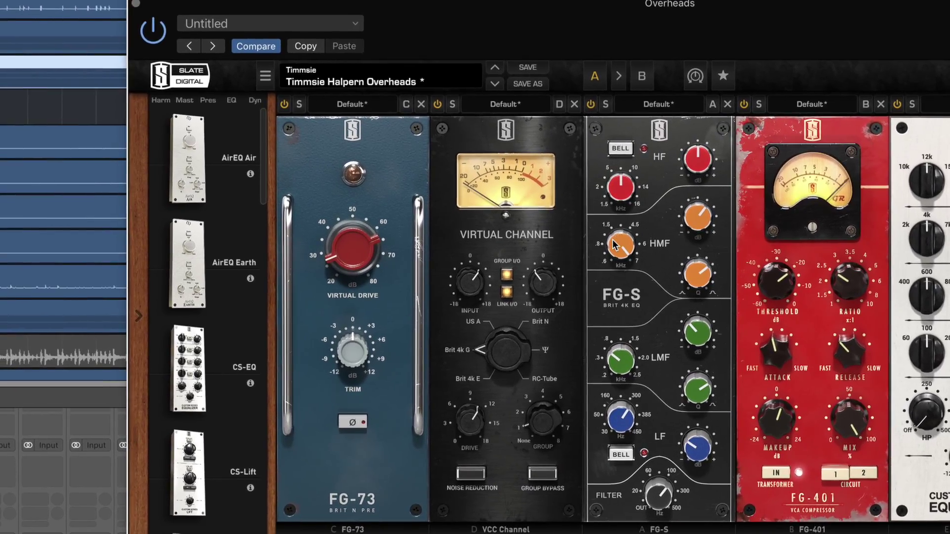
mouse_move(565, 261)
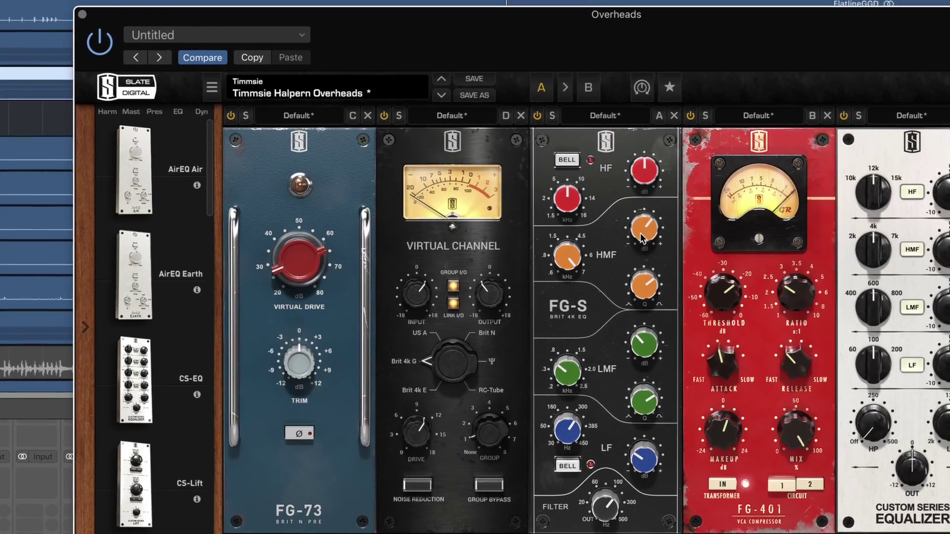
mouse_move(654, 226)
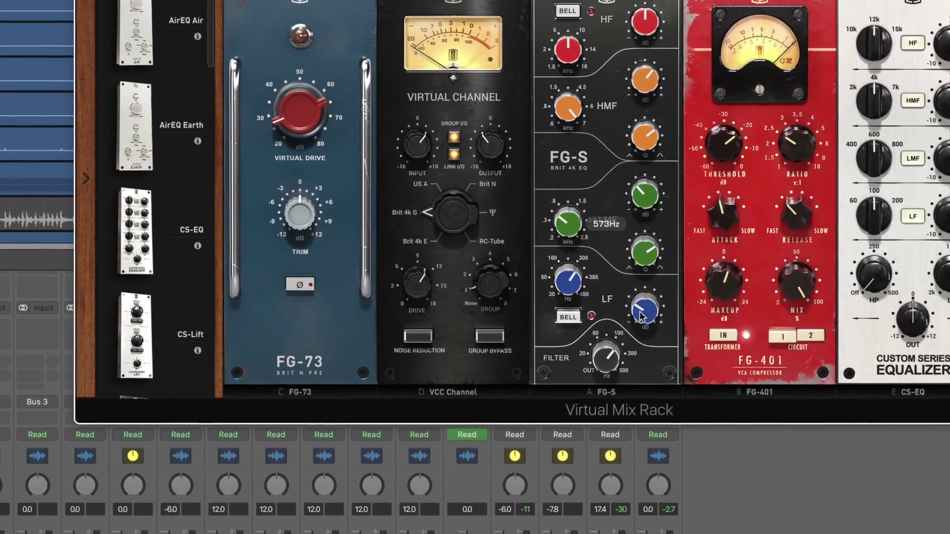
mouse_move(573, 292)
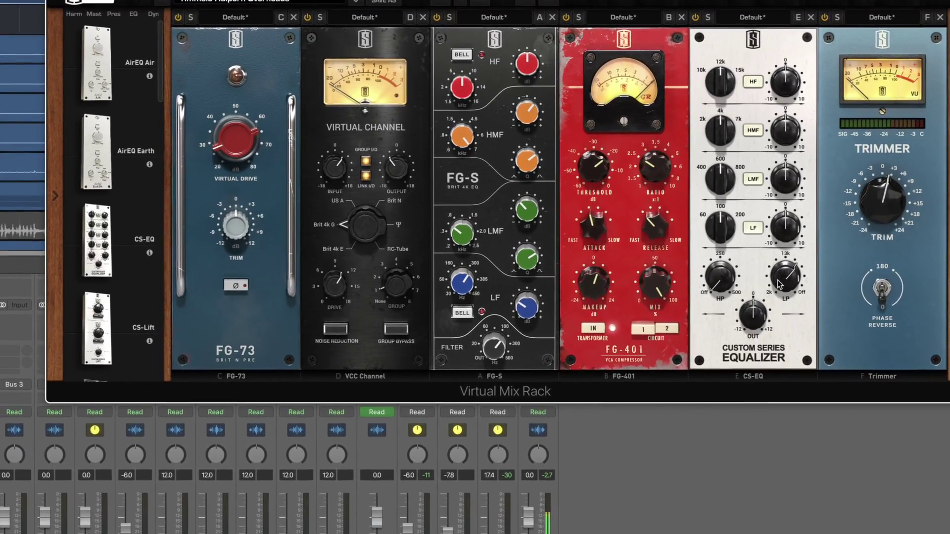
mouse_move(778, 284)
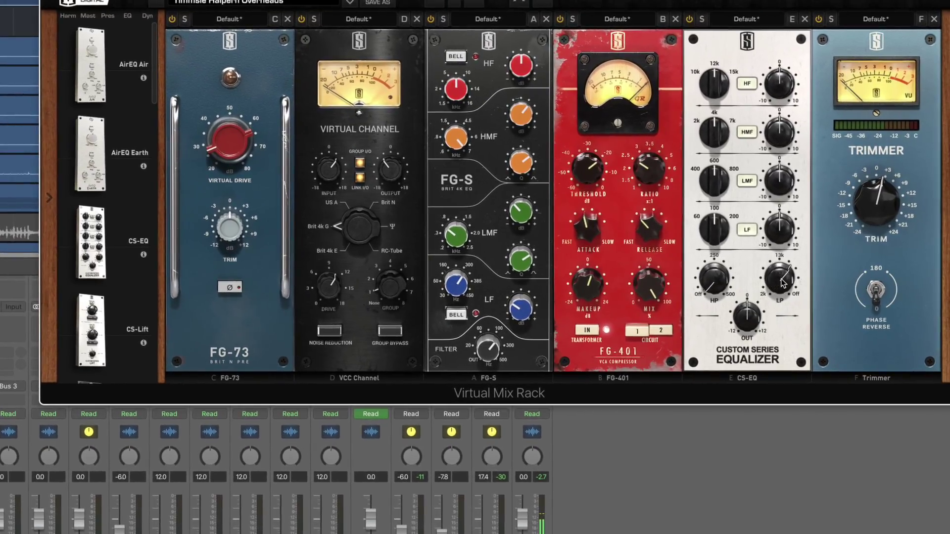
mouse_move(792, 279)
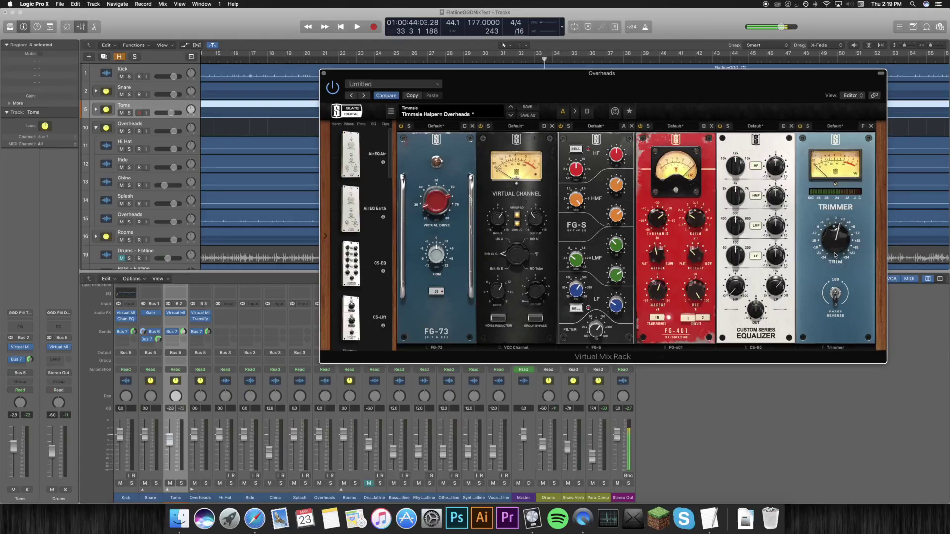
Step: Audition the soloed Overheads with the Virtual Mix Rack in view, clearing the solo and closing the rack when finished
mouse_move(816, 258)
drag(365, 96, 410, 176)
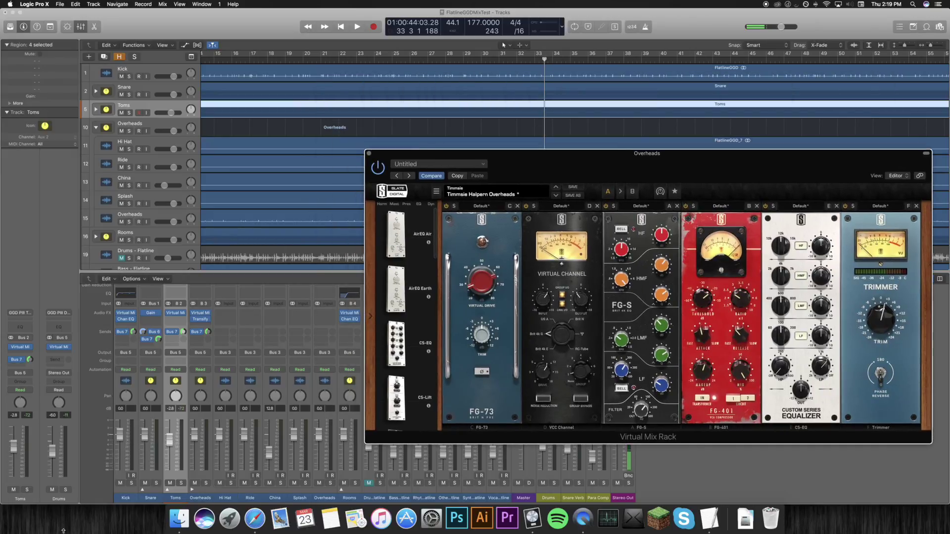
click(207, 484)
key(space)
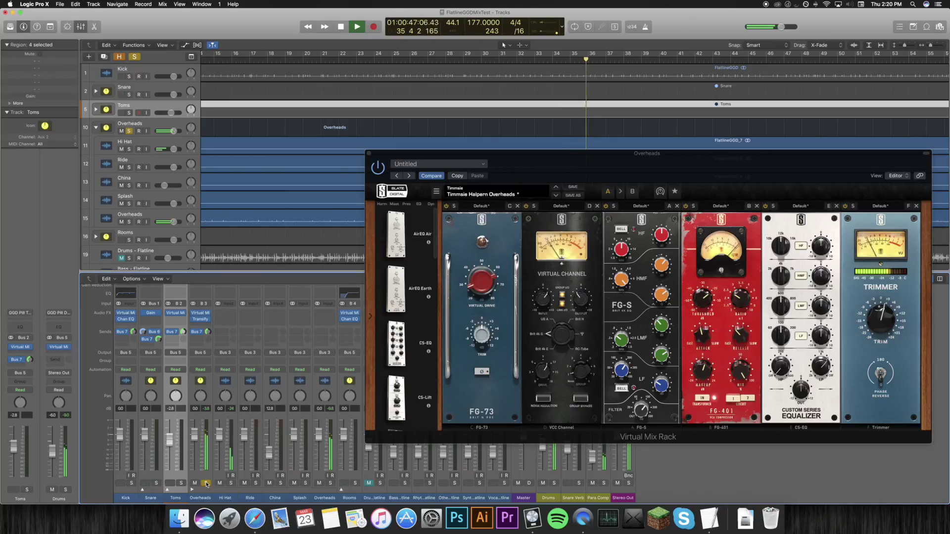
key(space)
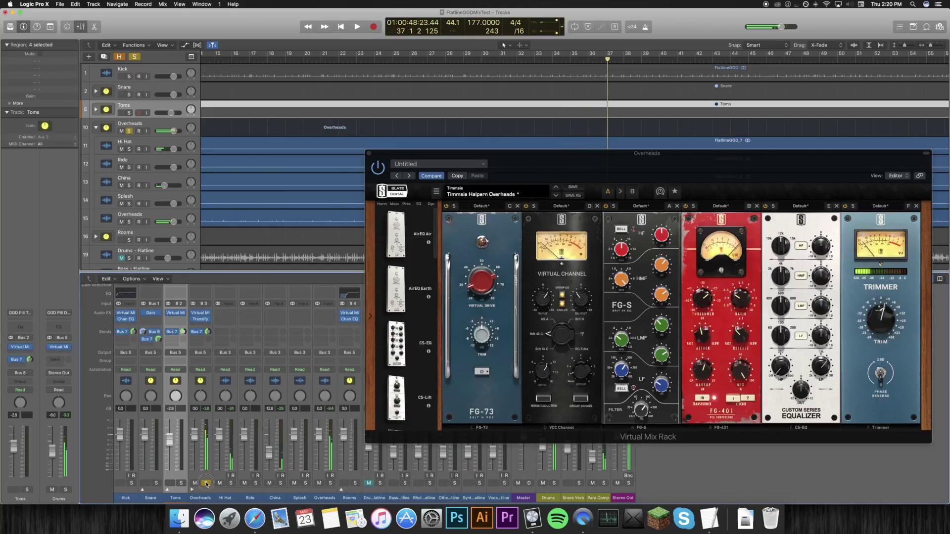
click(207, 483)
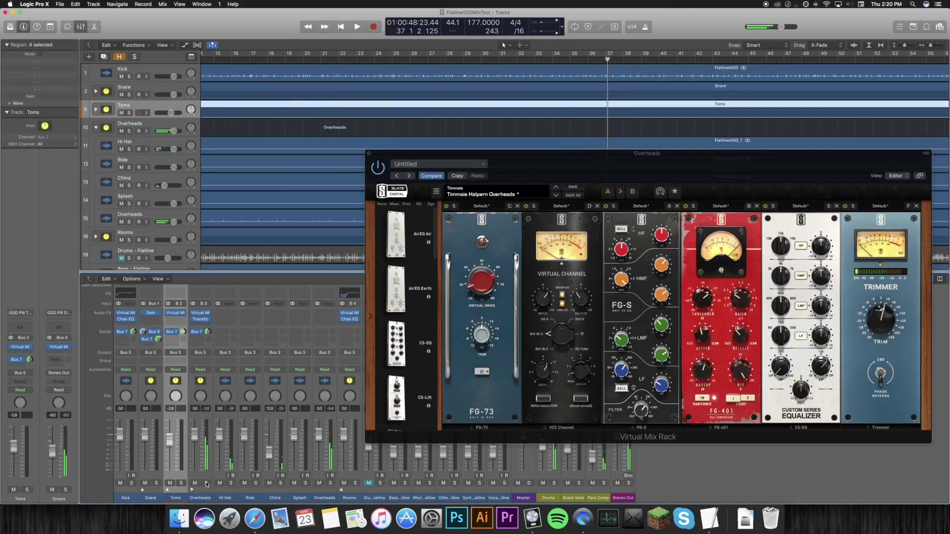
click(369, 154)
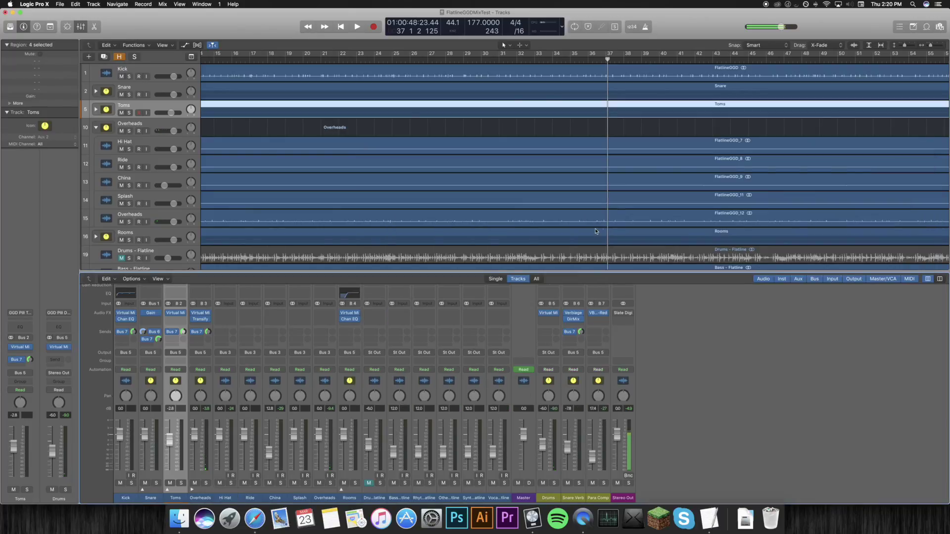
Step: Reopen the Overheads' Virtual Mix Rack and audition the soloed channel again from bar 37, clearing the solo and closing the rack when finished
click(207, 484)
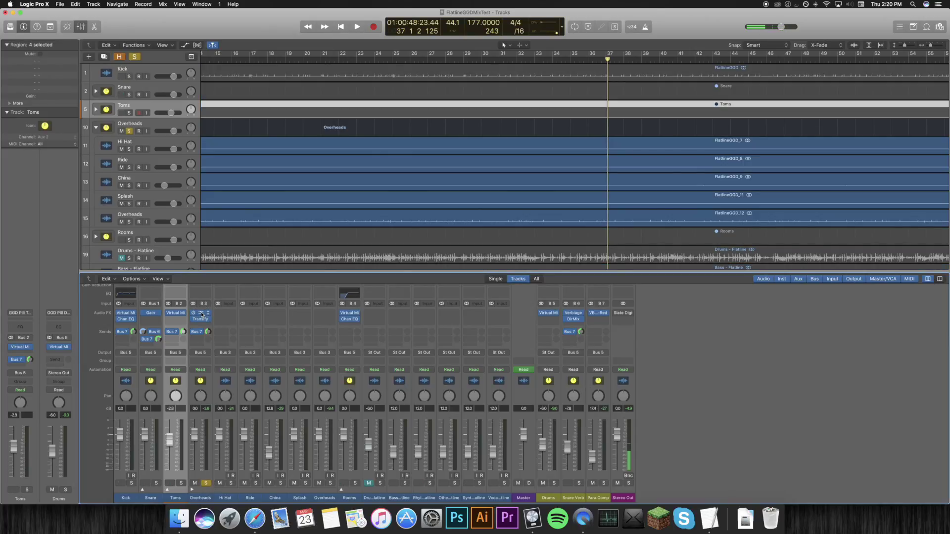
key(space)
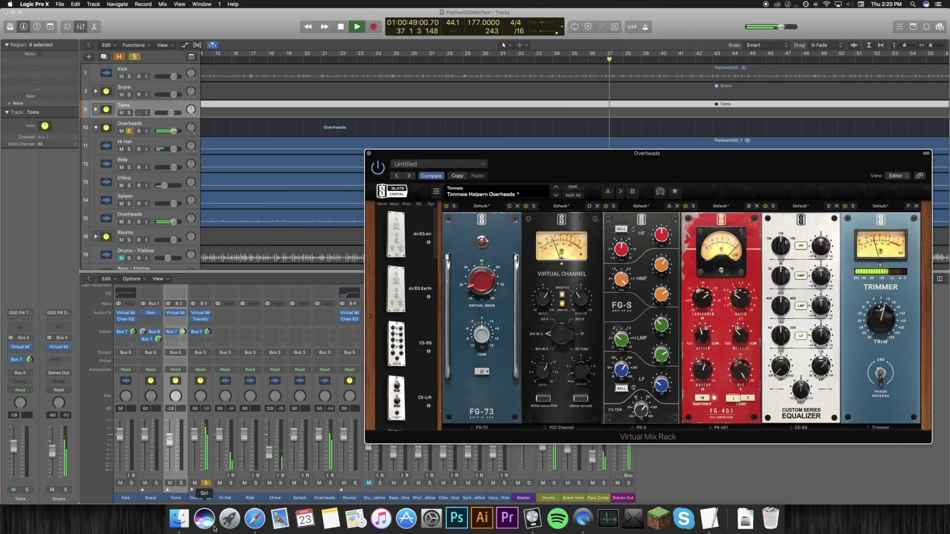
key(space)
click(207, 483)
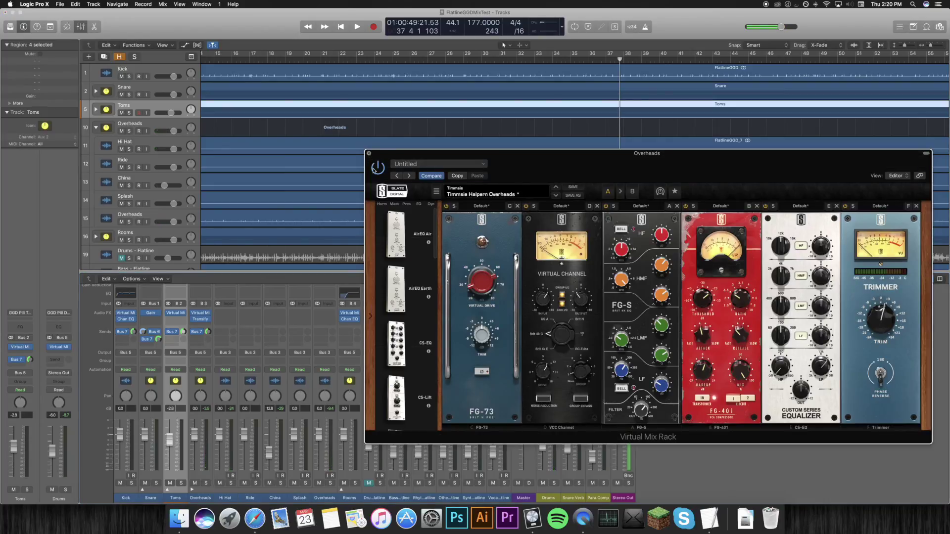
click(368, 154)
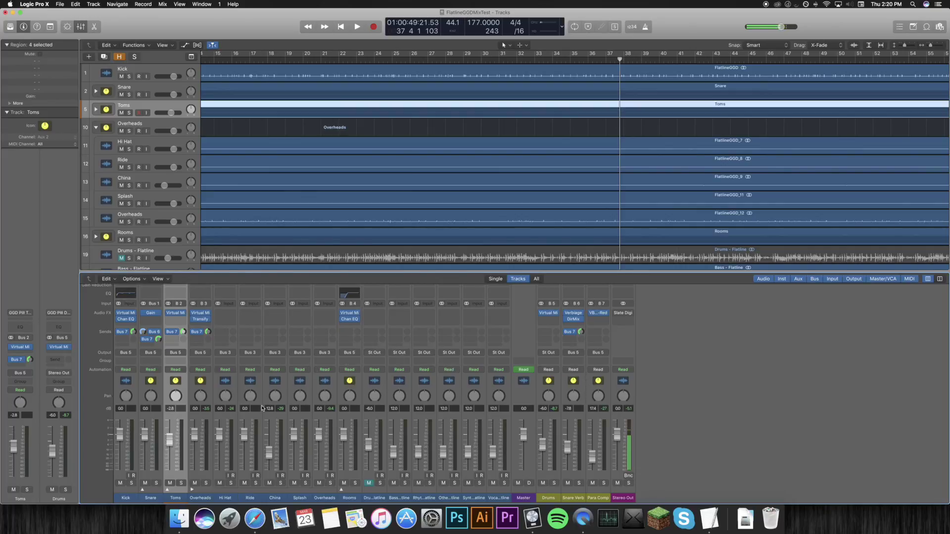
Step: Open Transify on the Overheads and examine its Mid band, focusing on the Sustain control
mouse_move(202, 322)
click(205, 320)
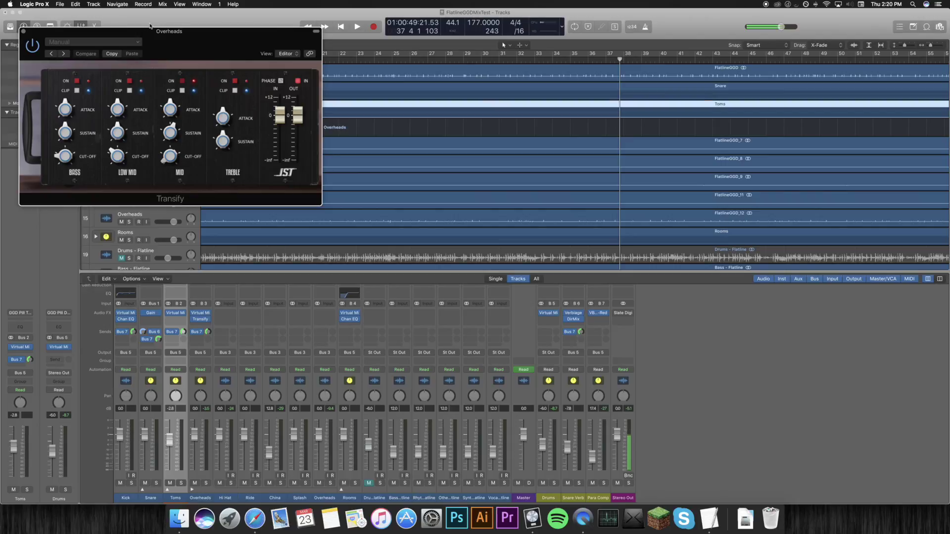
drag(197, 33, 477, 160)
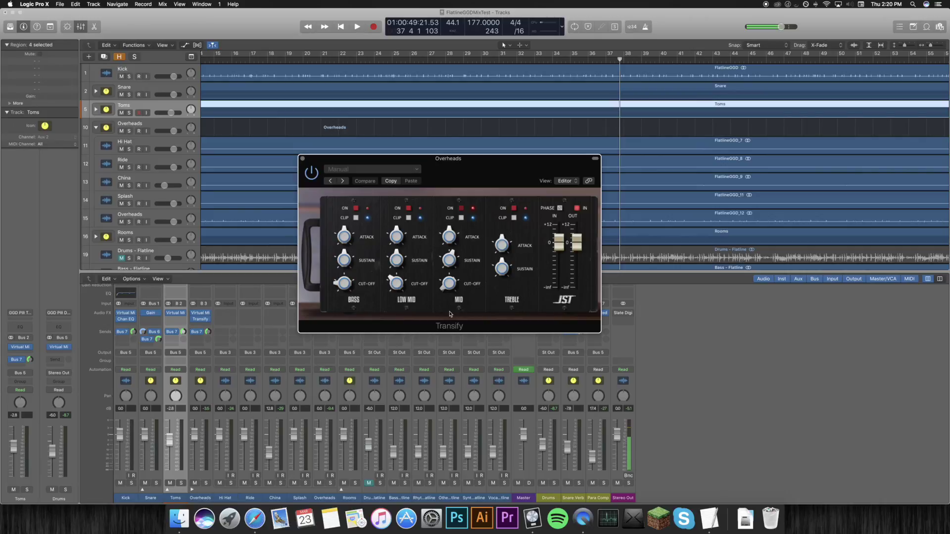
drag(443, 163, 780, 293)
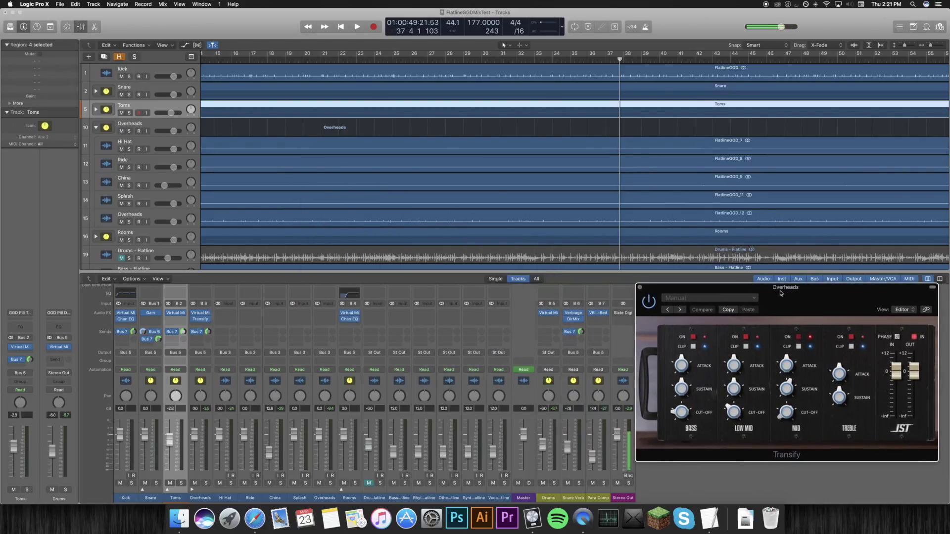
click(788, 389)
click(788, 389)
Step: Audition the soloed Overheads while toggling Transify's Mid band, play the full mix briefly without the solo, and close Transify
click(206, 484)
key(space)
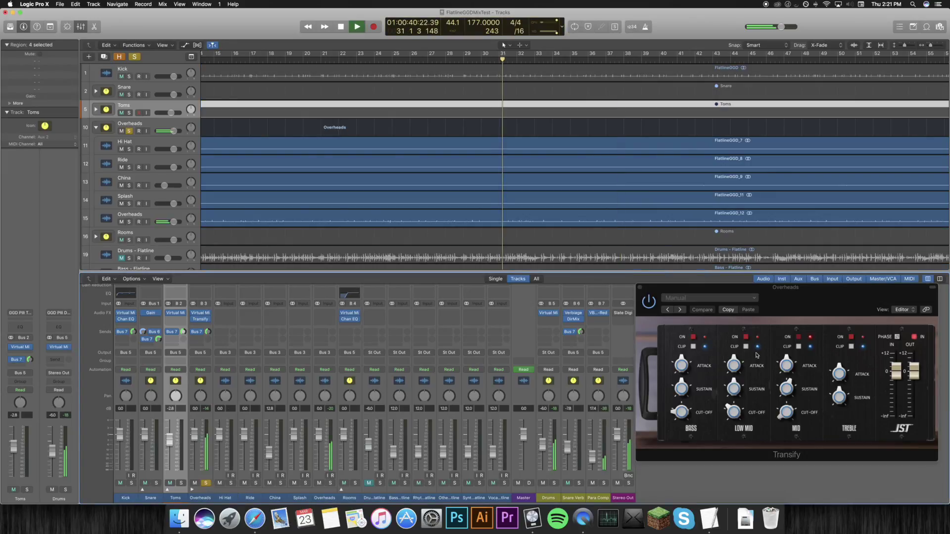
click(799, 338)
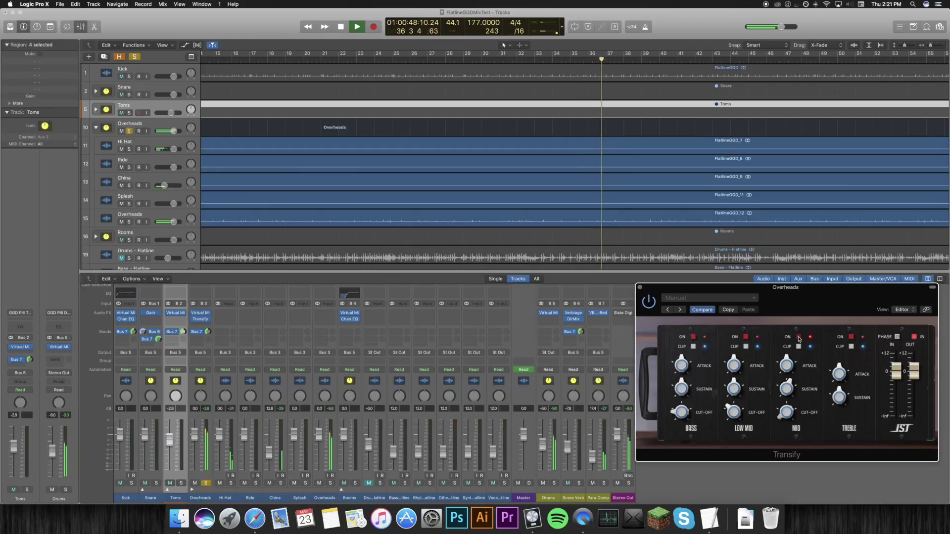
key(space)
click(206, 483)
key(space)
key(space)
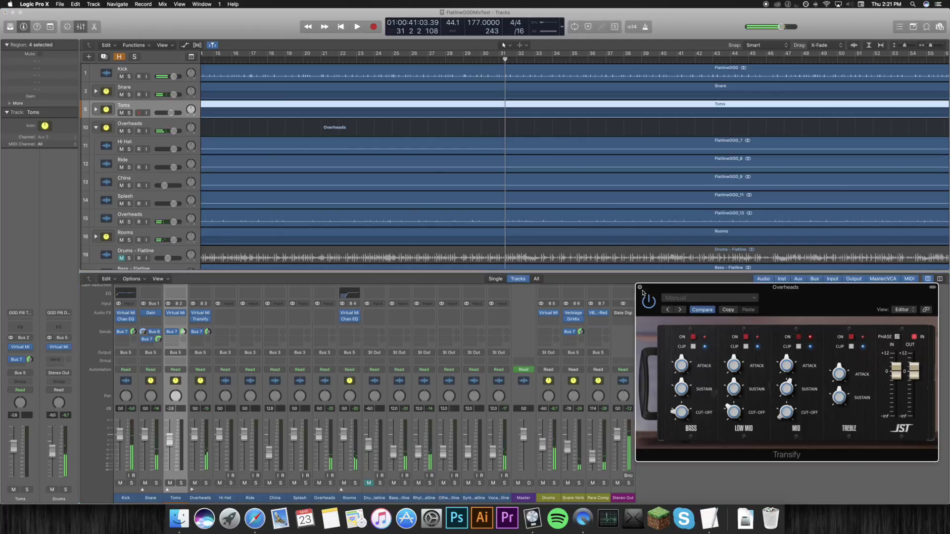
click(640, 289)
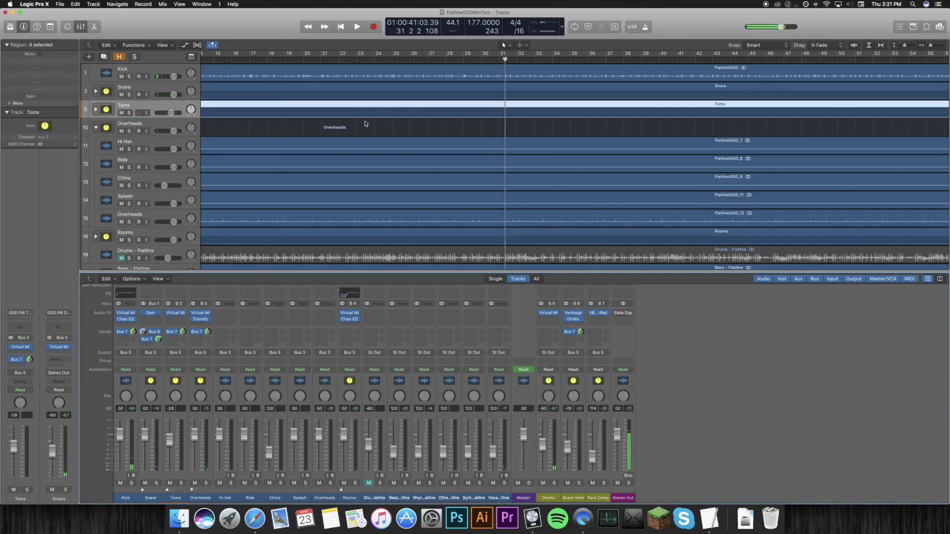
Step: Collapse the Overheads track stack and expand the Rooms stack to show Room Near and Room Far
scroll(595, 201, down, 5)
click(584, 256)
scroll(555, 206, up, 5)
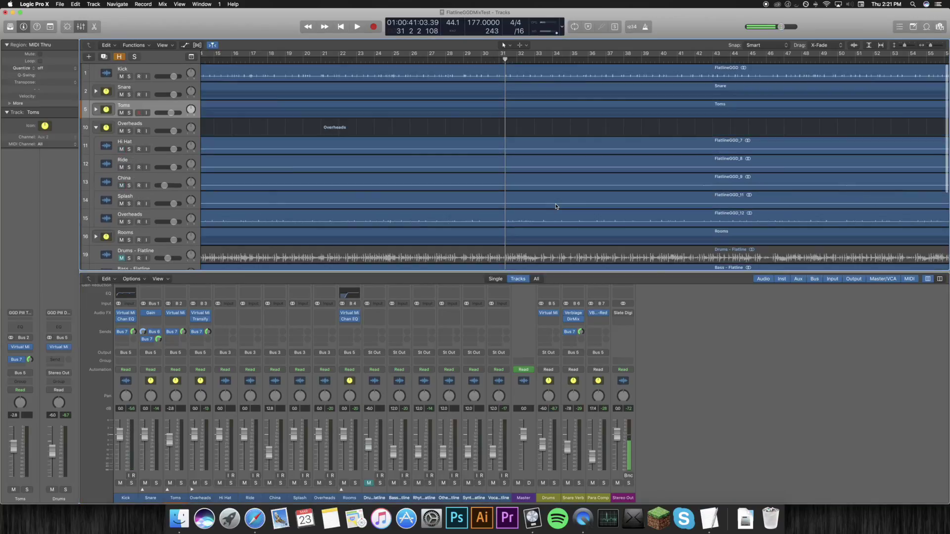
click(95, 127)
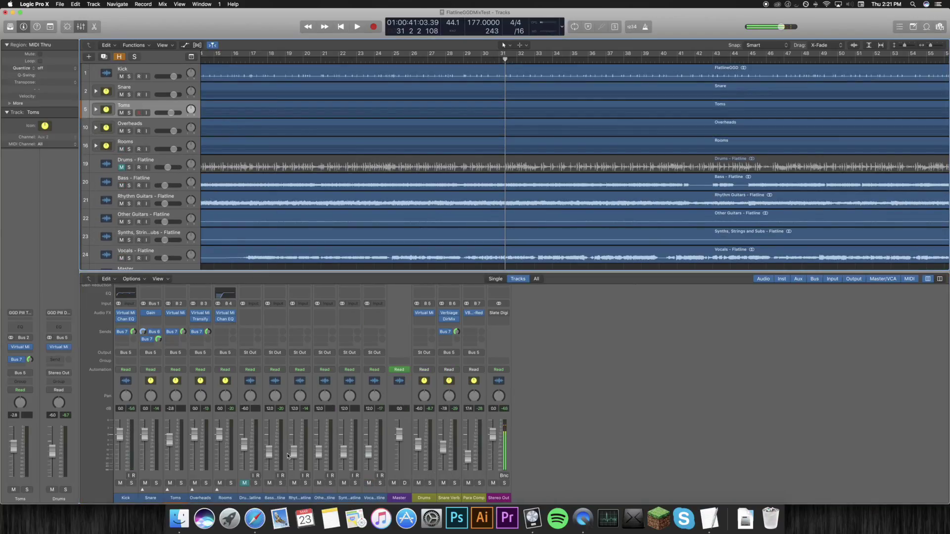
click(218, 490)
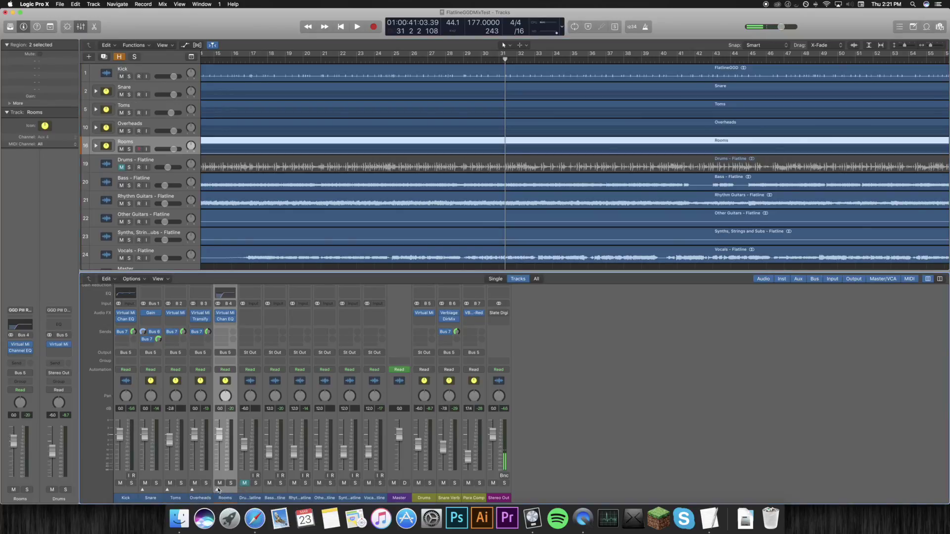
click(217, 490)
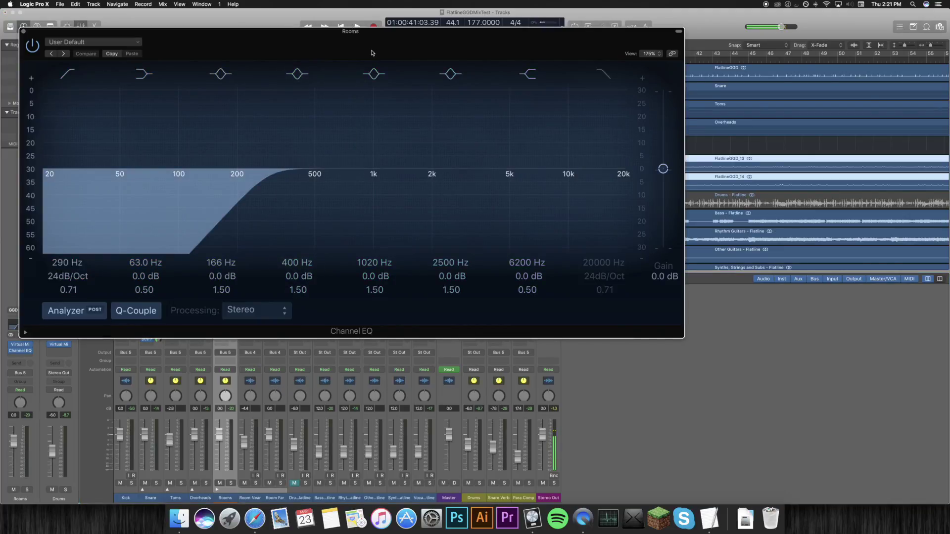
Step: Audition the soloed Rooms while switching the Channel EQ's 290 Hz low cut off and on, clearing the solo and closing the EQ when finished
drag(345, 32, 537, 85)
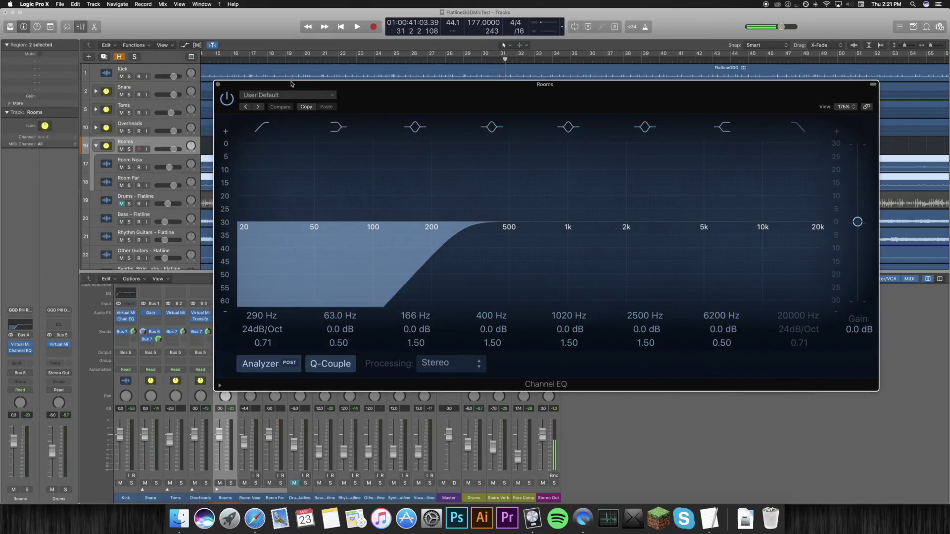
drag(292, 84, 345, 84)
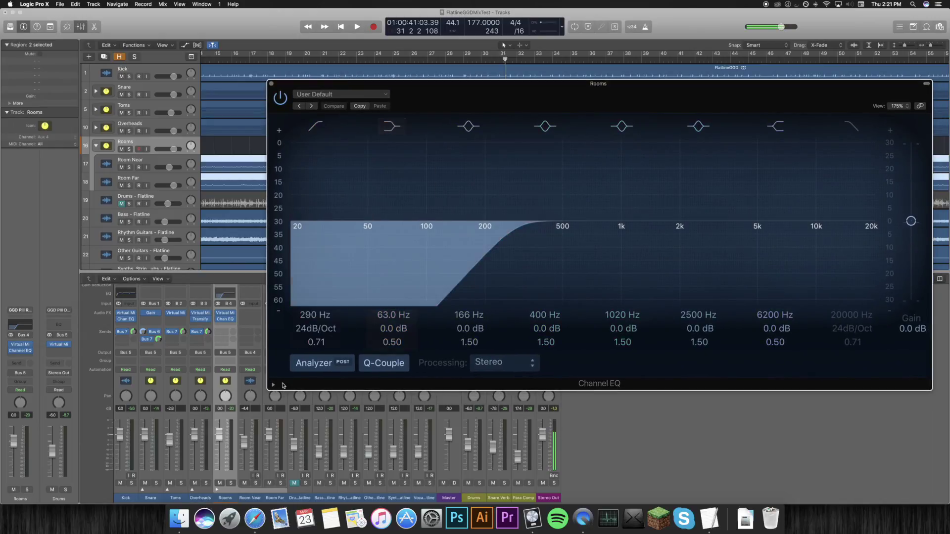
click(231, 483)
key(space)
click(317, 126)
click(317, 126)
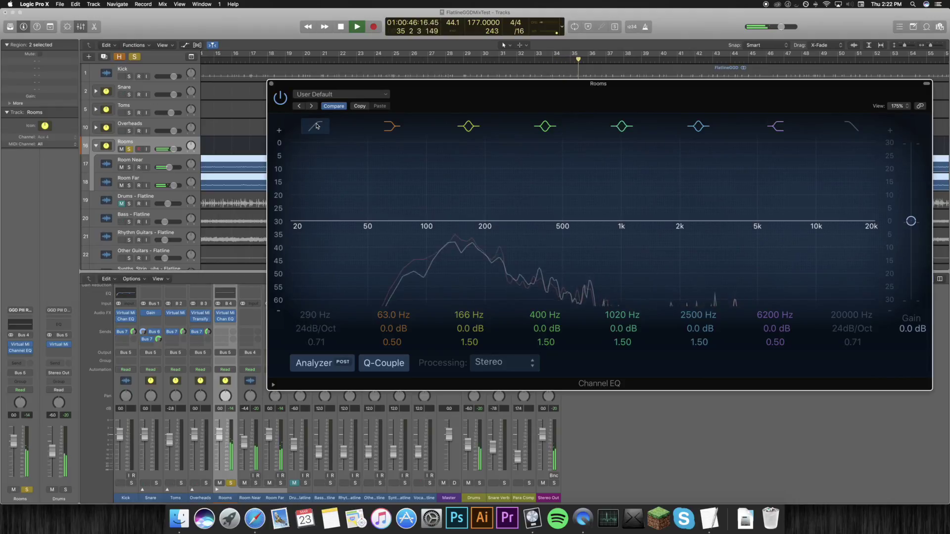
click(317, 126)
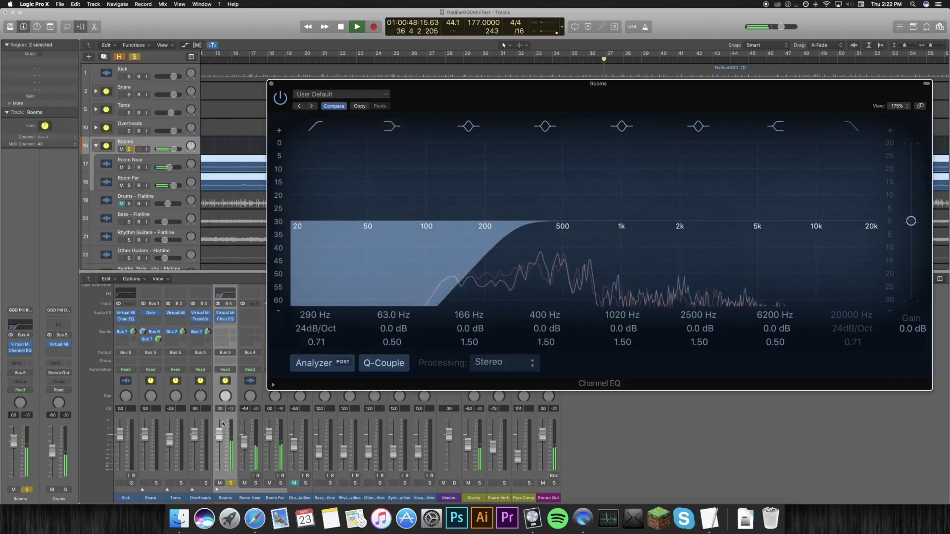
key(space)
click(231, 484)
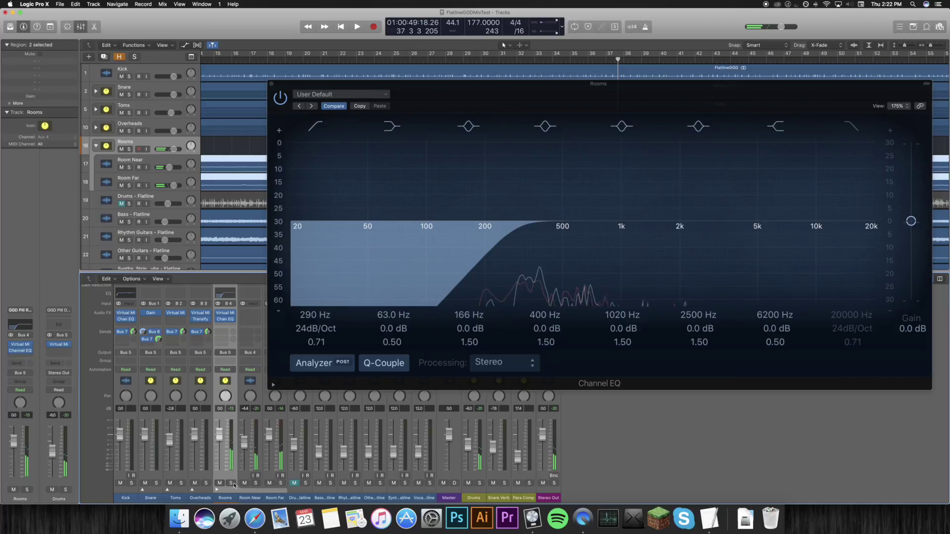
click(272, 84)
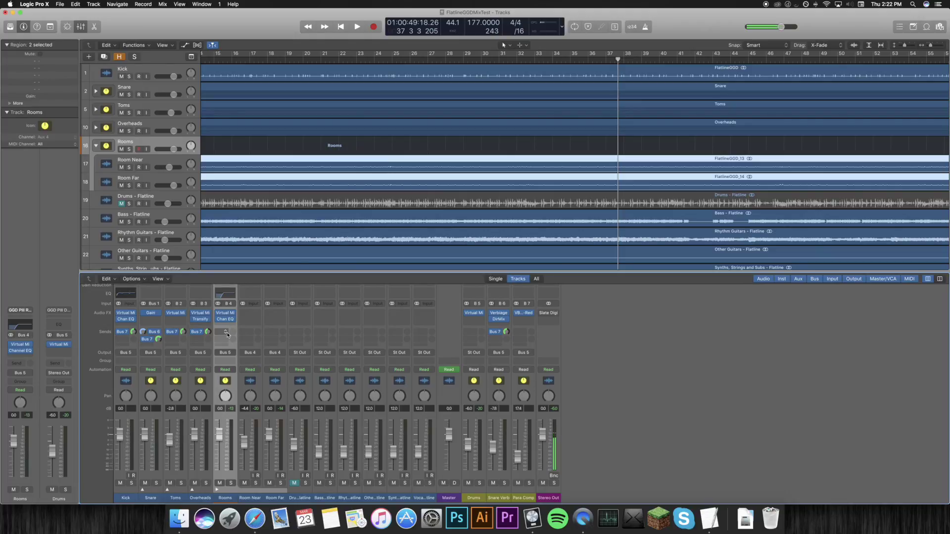
Step: Examine the CS-EQ, FG-116 and FG-S modules in the Rooms' Virtual Mix Rack and close it
mouse_move(227, 316)
click(226, 317)
drag(292, 34, 515, 151)
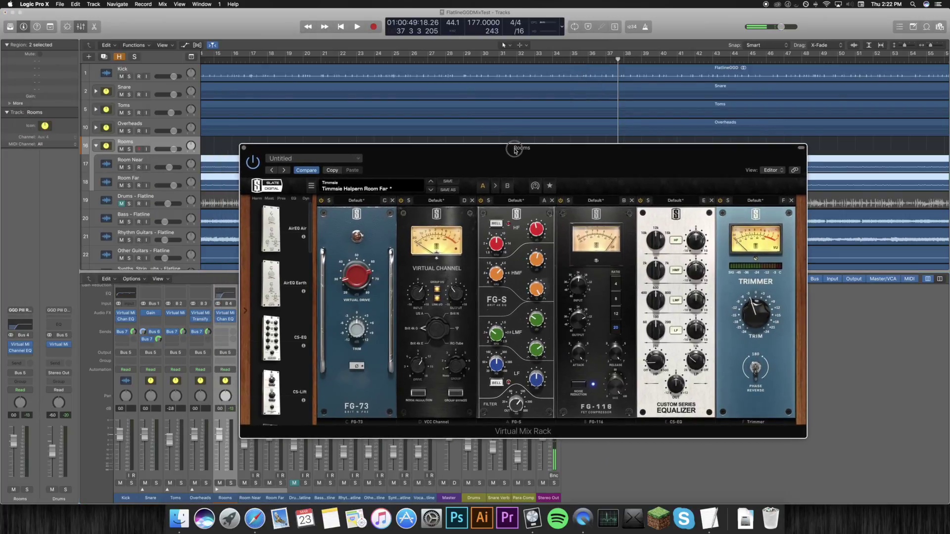
click(695, 366)
click(654, 367)
drag(488, 150, 518, 169)
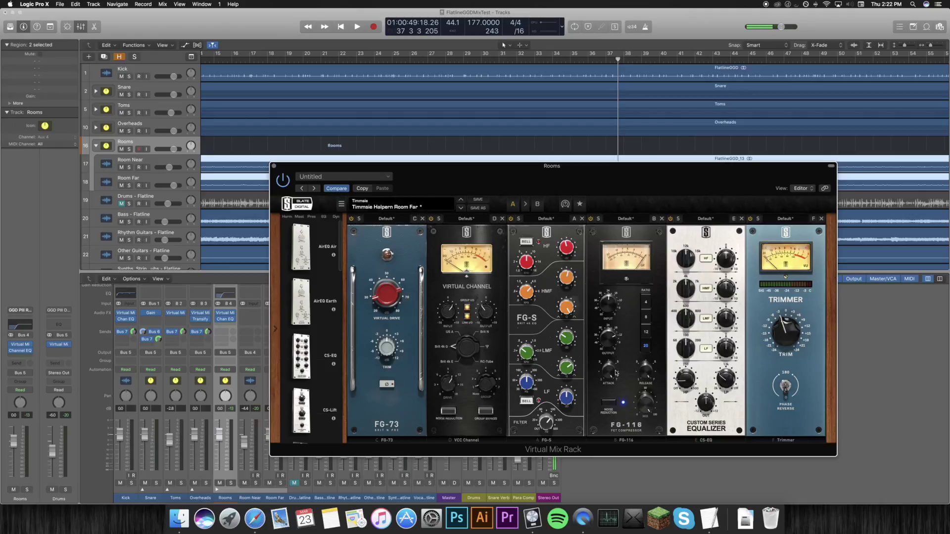
mouse_move(549, 424)
mouse_move(570, 286)
click(273, 165)
Step: Examine the Drums bus Virtual Mix Rack, covering the Virtual Mixbuss, FG-N, FG-401 and Revival modules, and close it
mouse_move(475, 316)
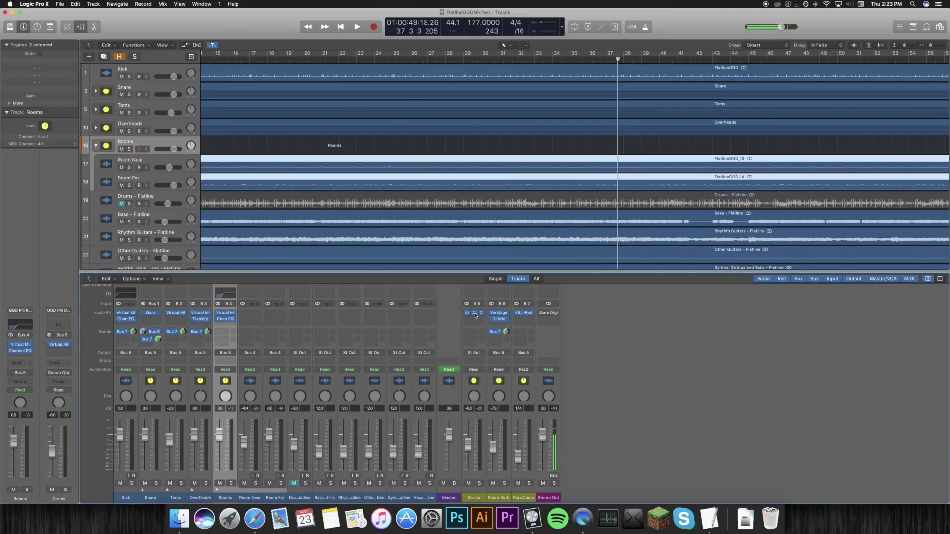
click(474, 313)
drag(272, 35, 448, 130)
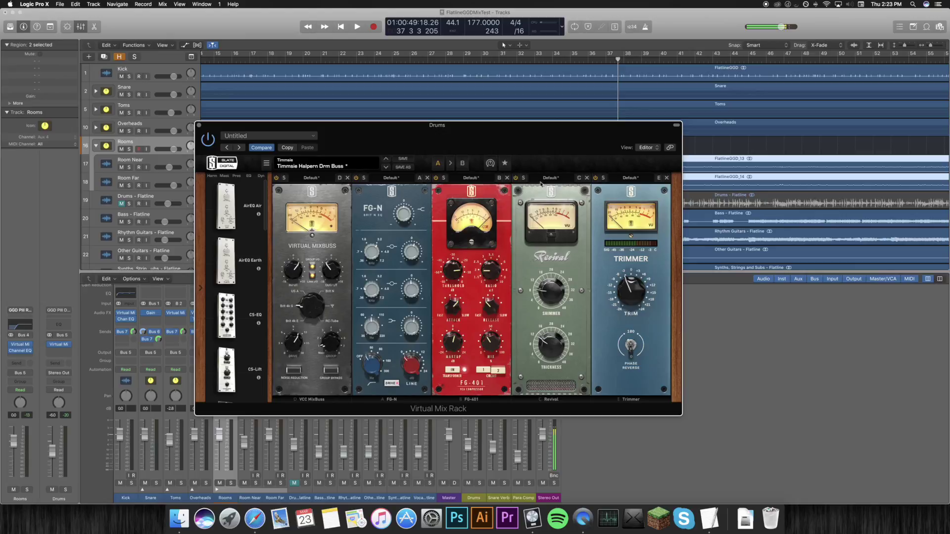
drag(433, 130, 685, 201)
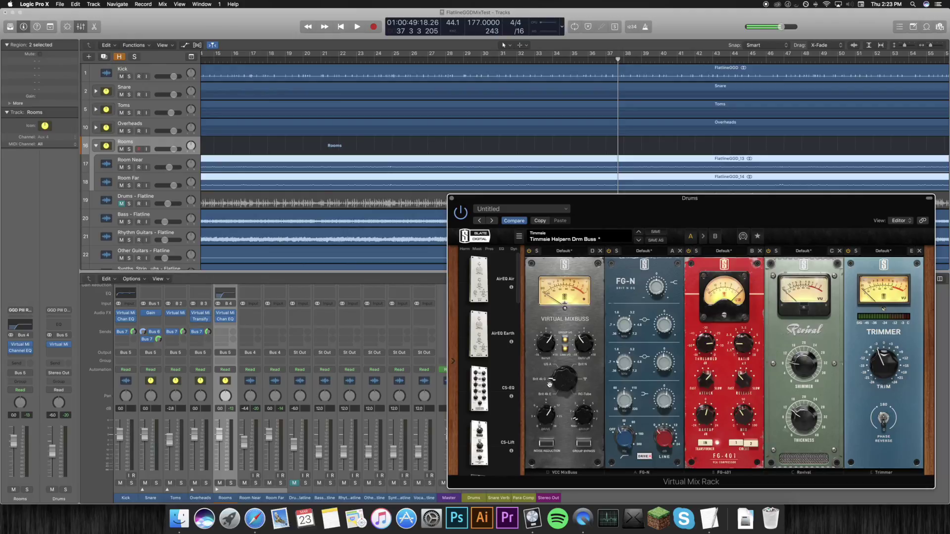
click(451, 198)
Step: Move the Para Comp bus's FG-Red compressor window clear of the channel strips and audition the bus soloed, clearing the solo when finished
mouse_move(524, 315)
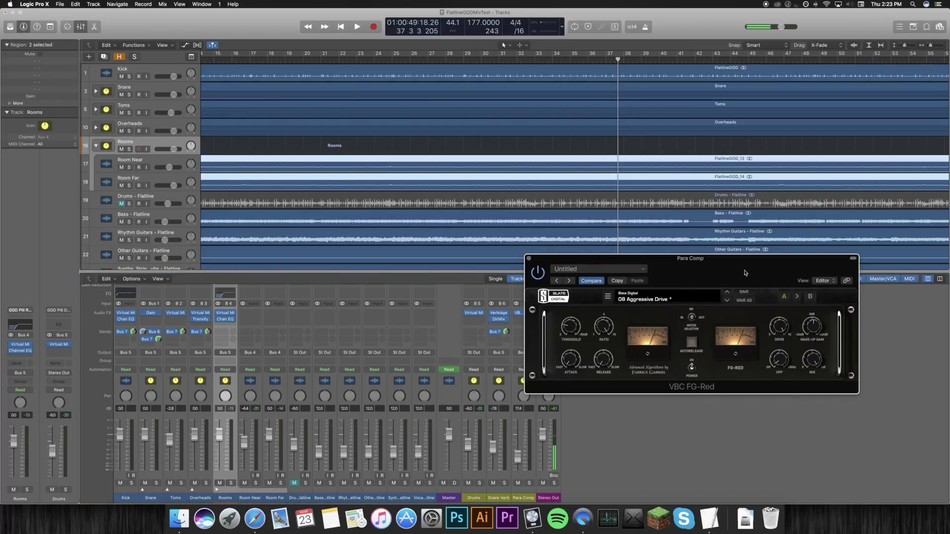
drag(729, 268, 630, 228)
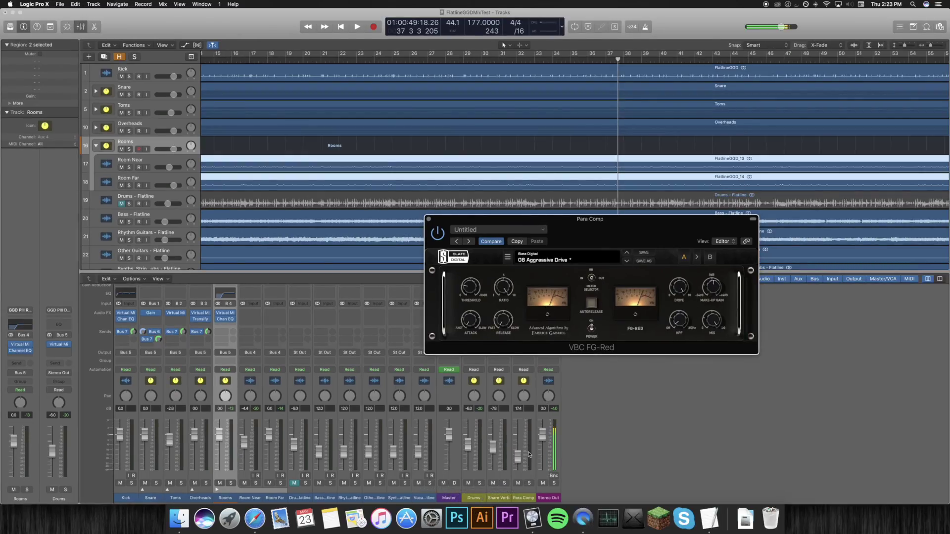
drag(575, 221, 722, 294)
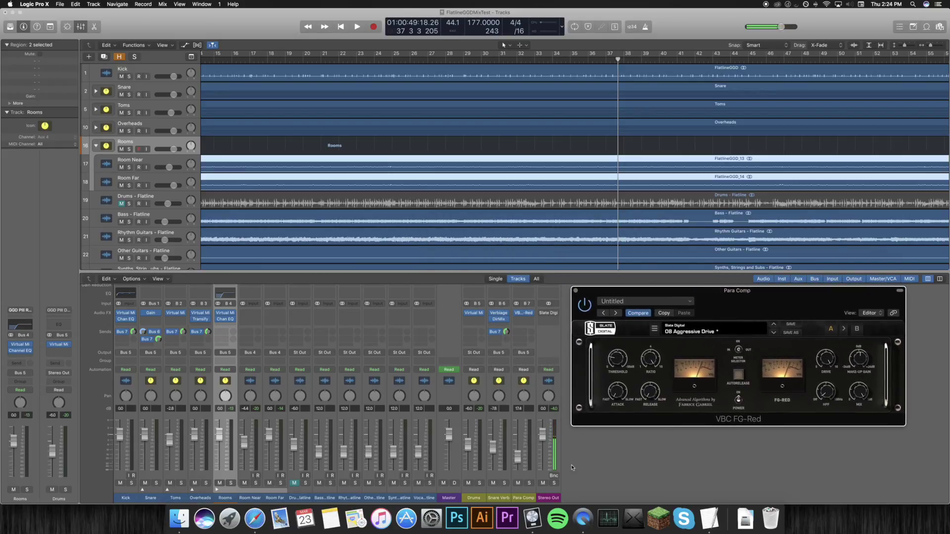
click(529, 483)
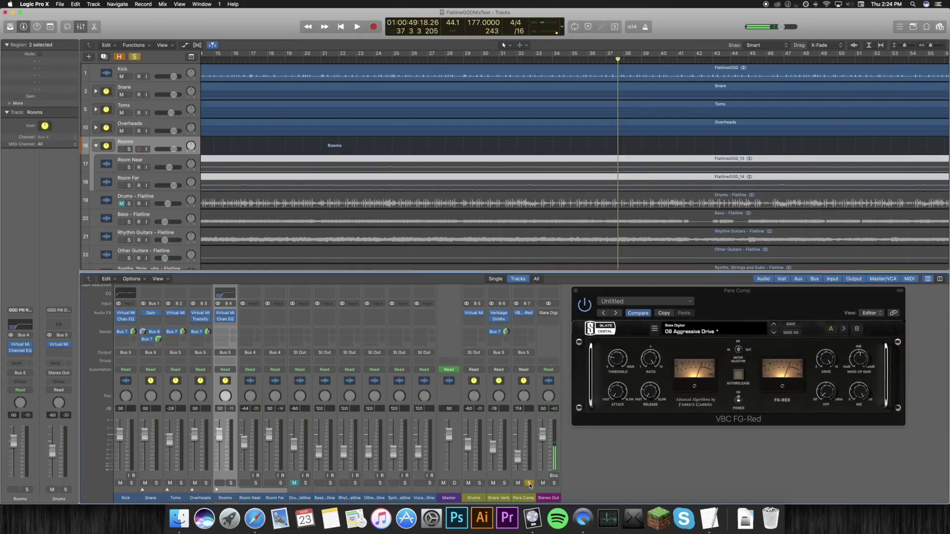
key(space)
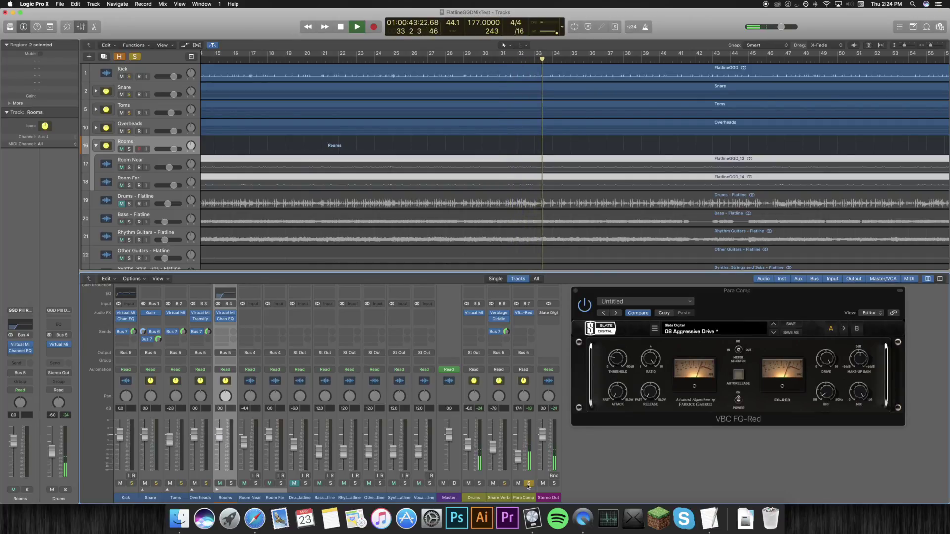
key(space)
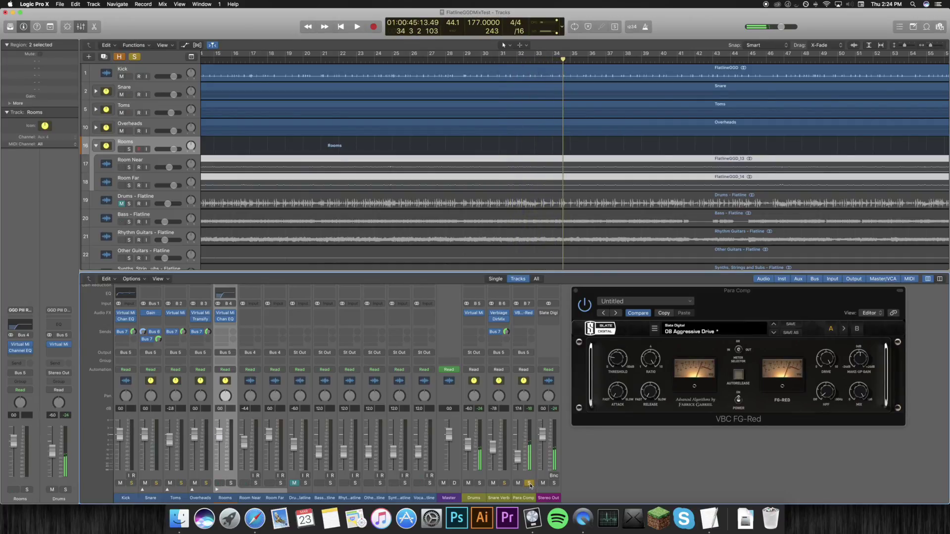
click(529, 483)
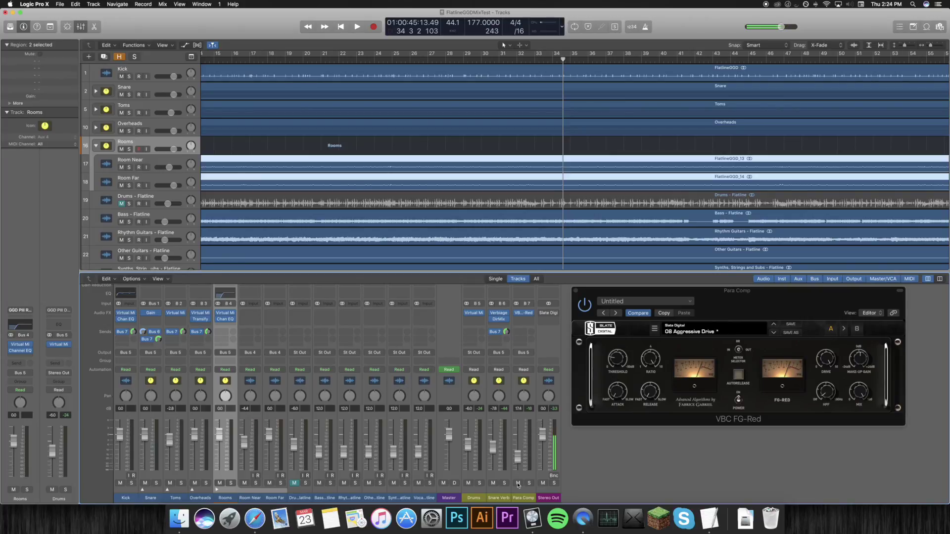
Step: Audition the soloed Drums bus while muting and unmuting Para Comp, stopping playback and clearing the solo when finished
key(space)
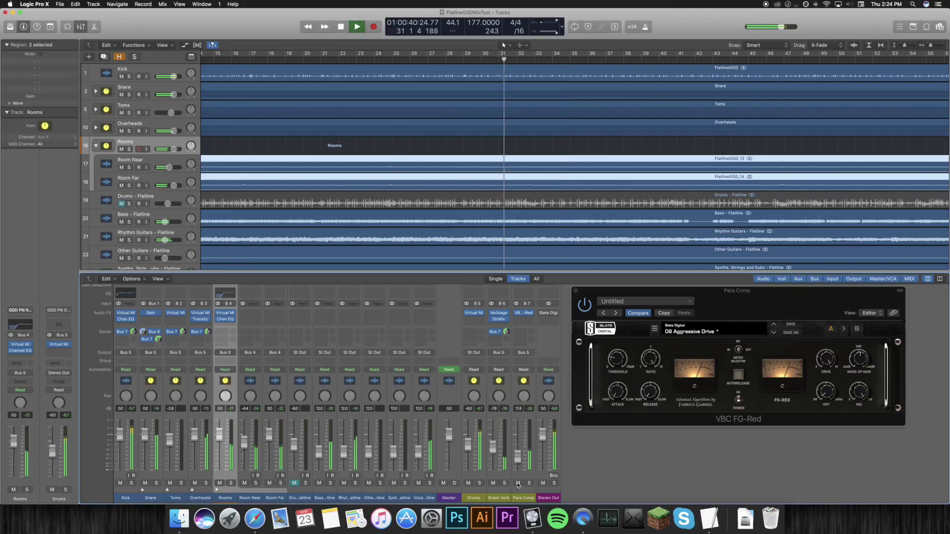
click(469, 484)
click(473, 483)
click(478, 484)
key(space)
click(518, 484)
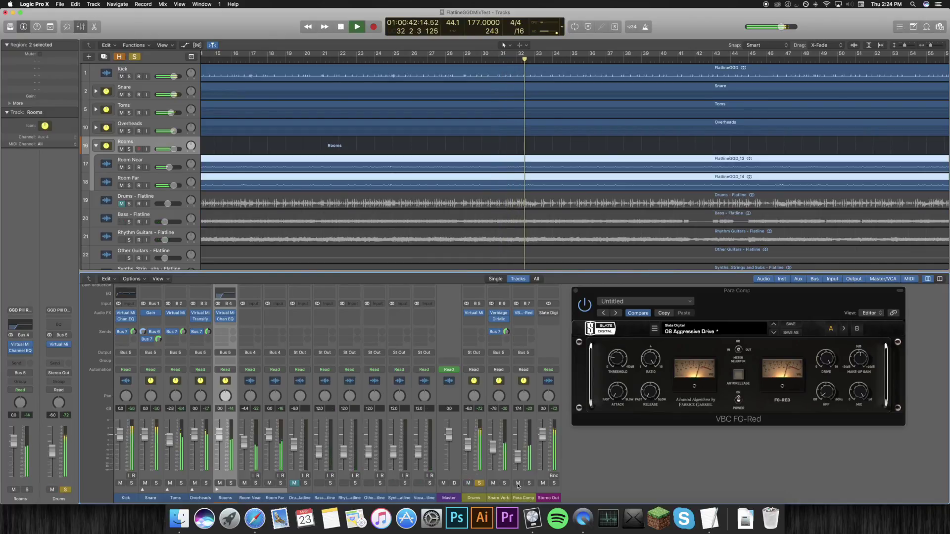
click(518, 484)
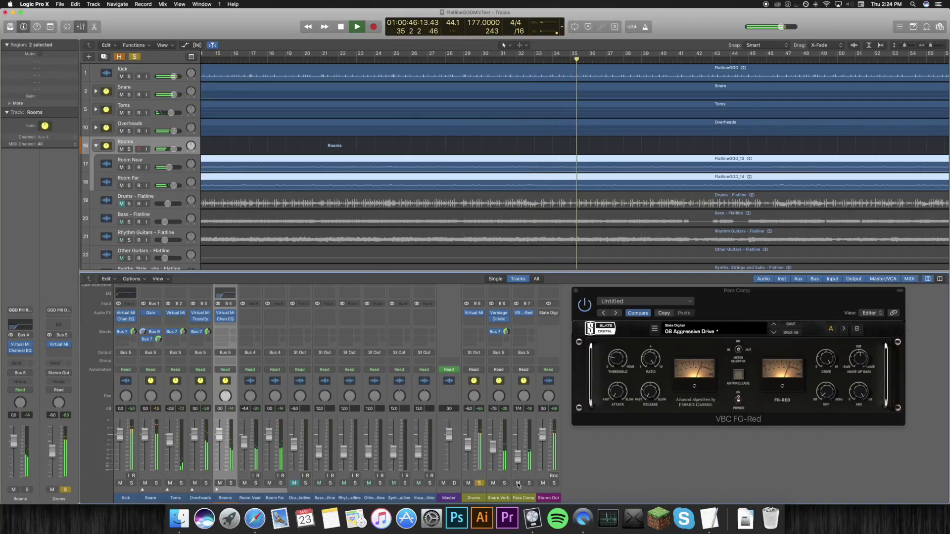
key(space)
click(480, 484)
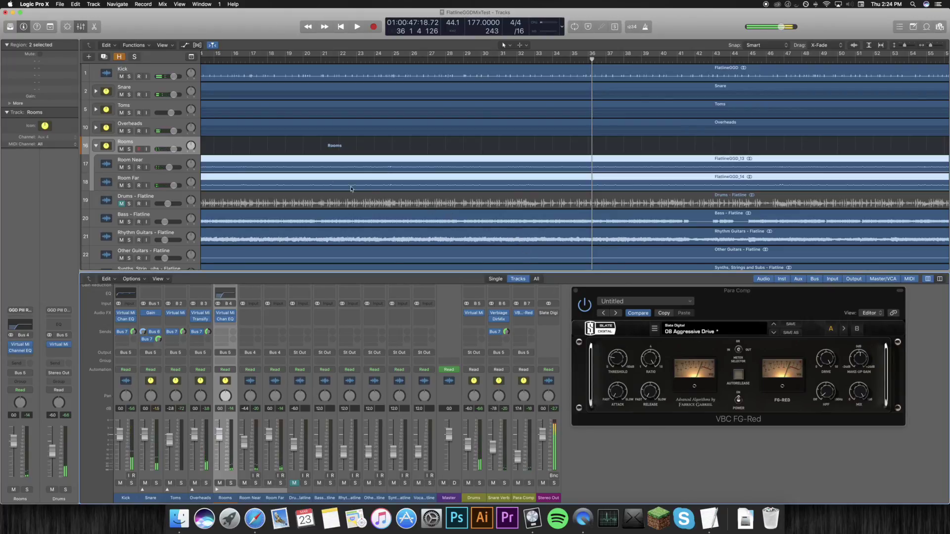
Step: Play a short passage of the full mix with parallel compression, stop playback and close the Para Comp's FG-Red compressor
scroll(308, 195, down, 3)
scroll(308, 195, up, 5)
key(space)
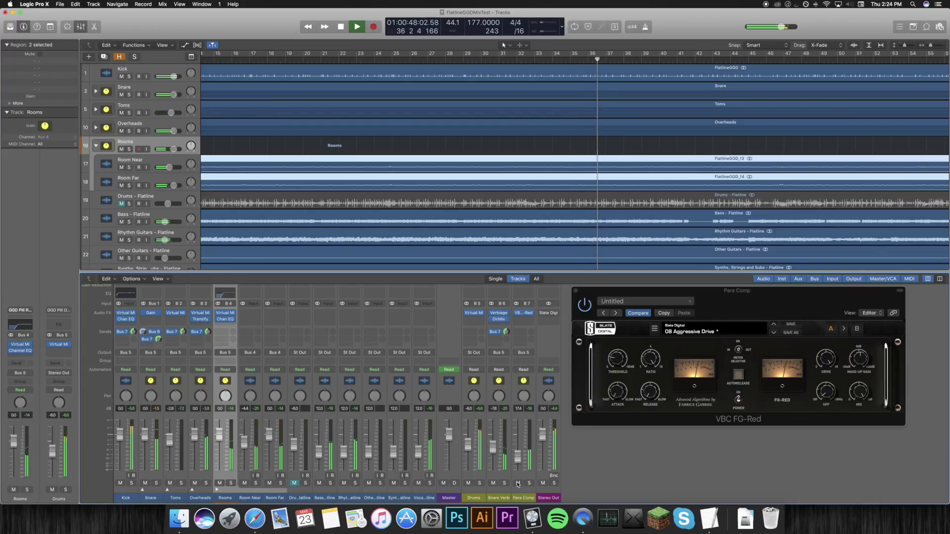
key(space)
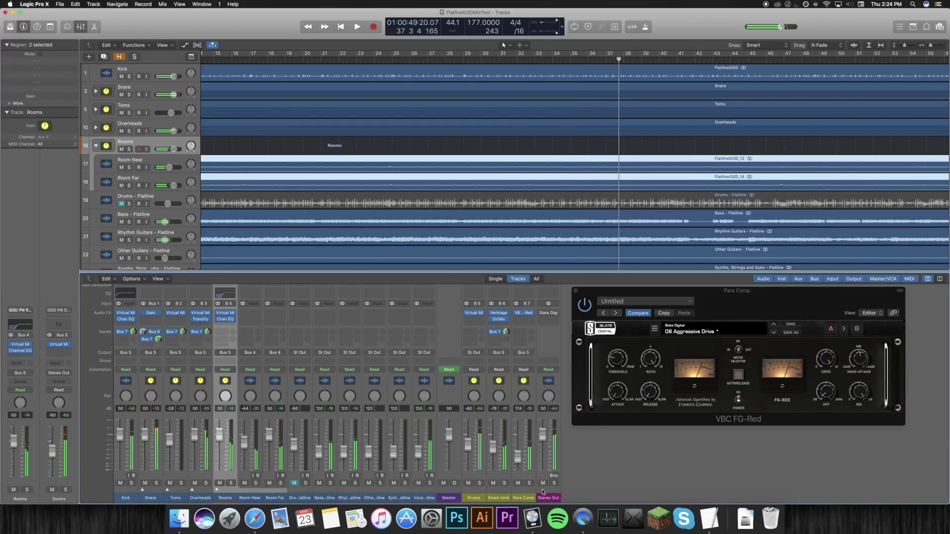
click(575, 293)
click(575, 292)
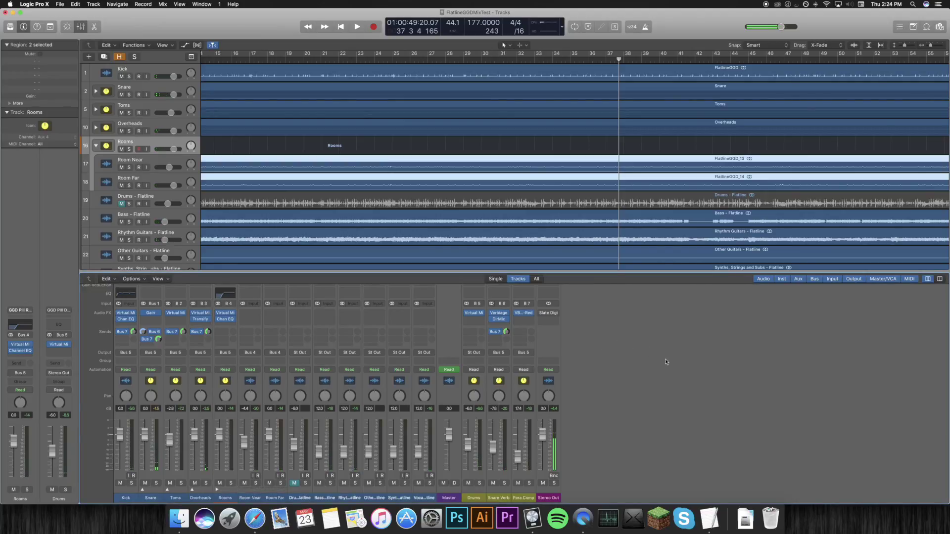
Step: Clear the region selection and place the playhead at bar 8, just before the drums, bass and rhythm guitars enter
scroll(328, 140, left, 10)
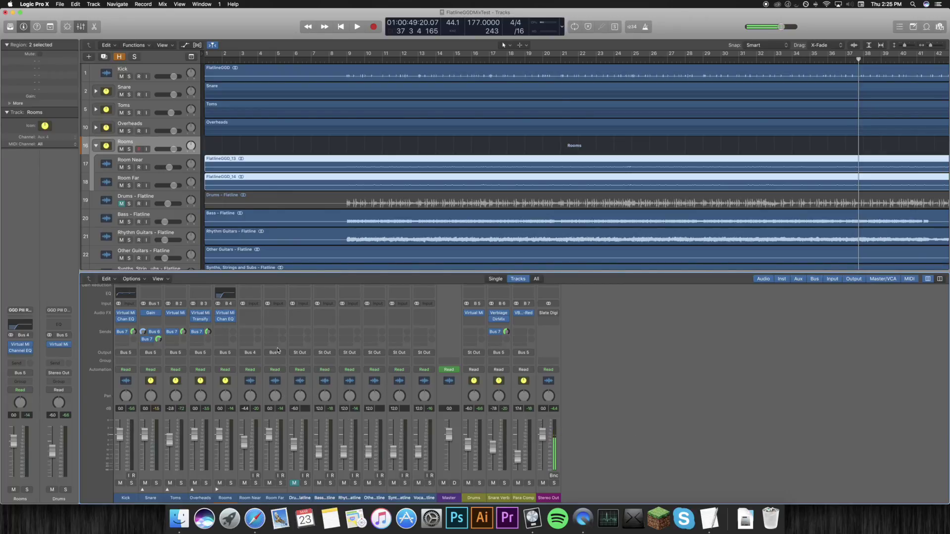
scroll(323, 164, down, 1)
scroll(323, 163, down, 5)
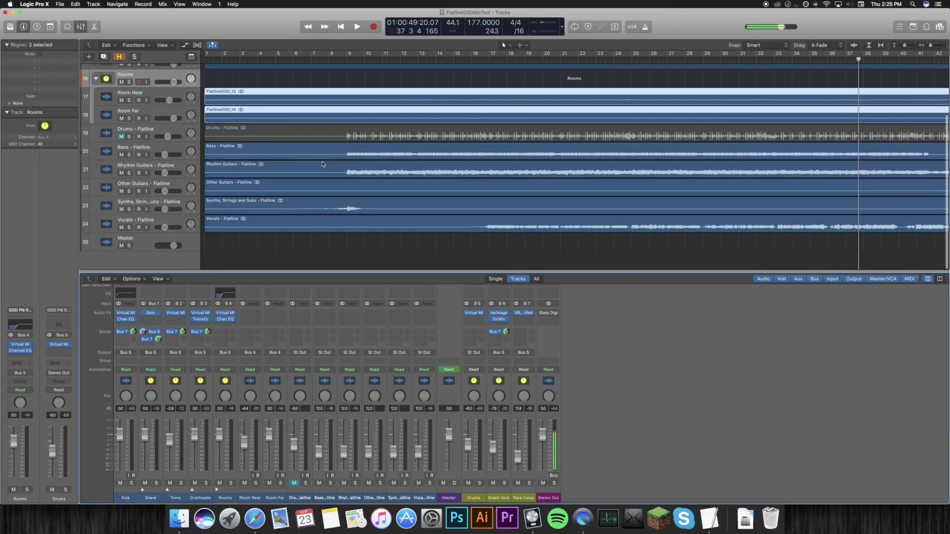
click(417, 265)
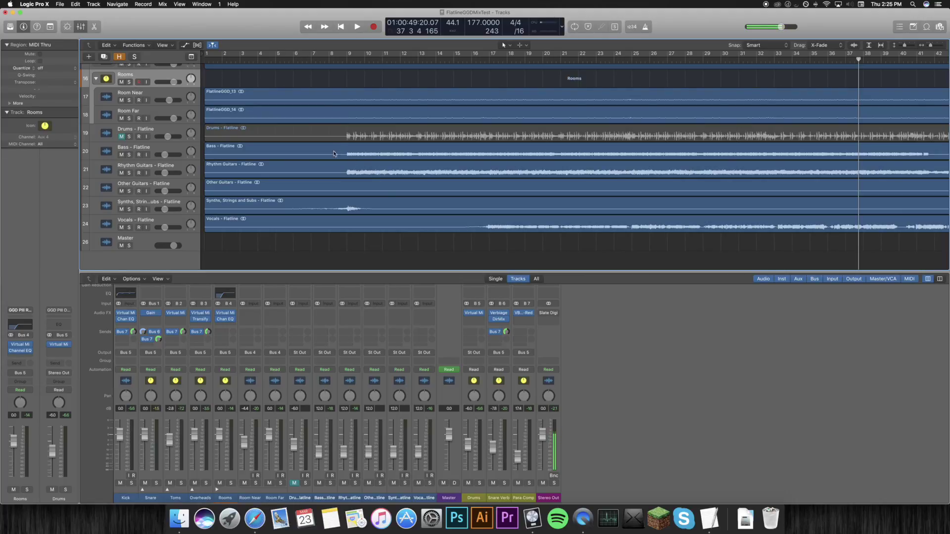
scroll(325, 169, left, 1)
click(329, 59)
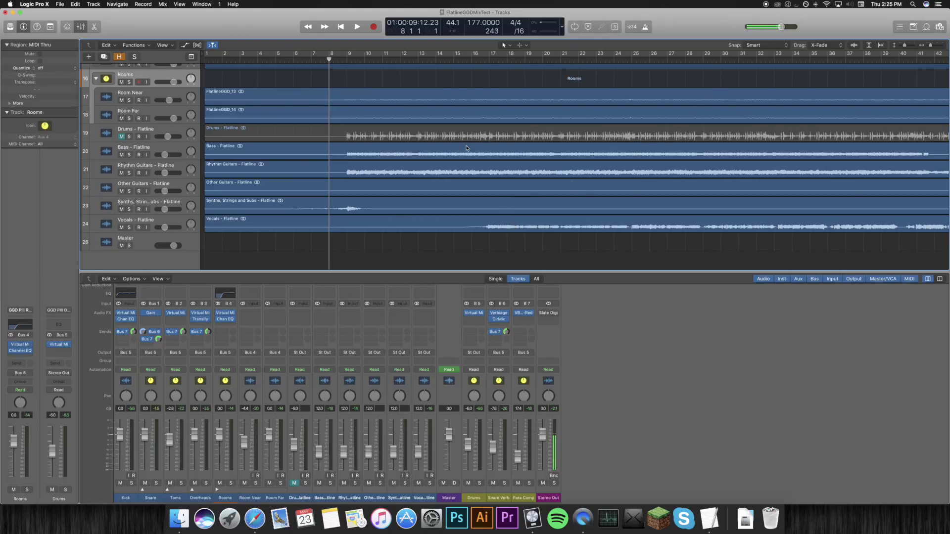
scroll(460, 144, up, 4)
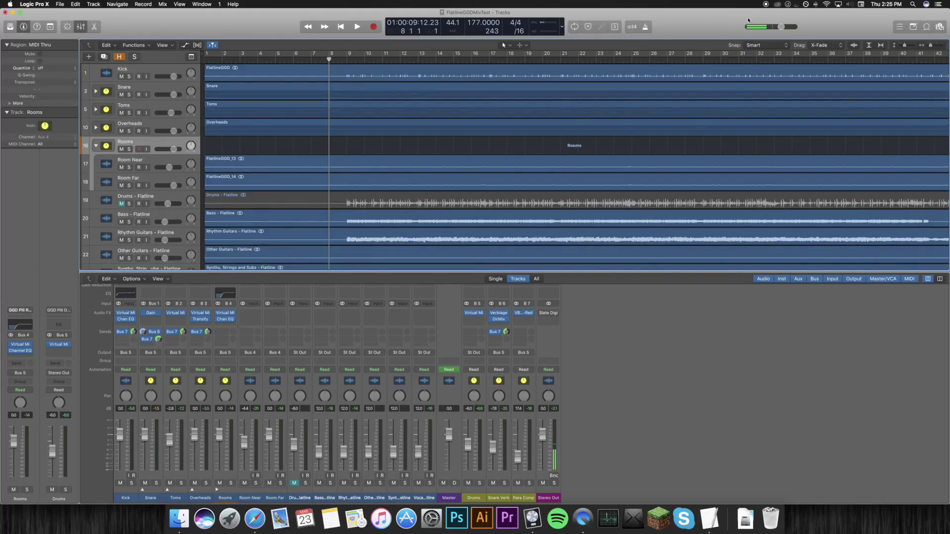